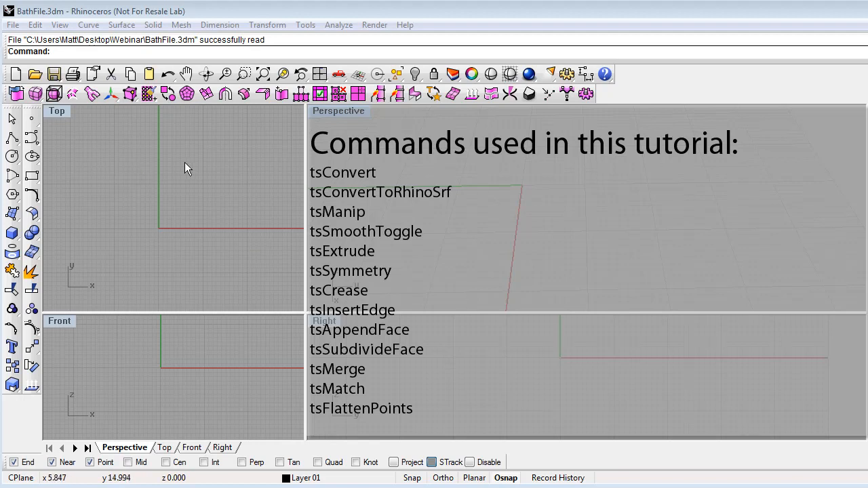
- Draw a wavy freeform degree-3 curve through eight control points in the Top view, from near the origin up to the Y axis
right_click_drag(199, 182, 181, 194)
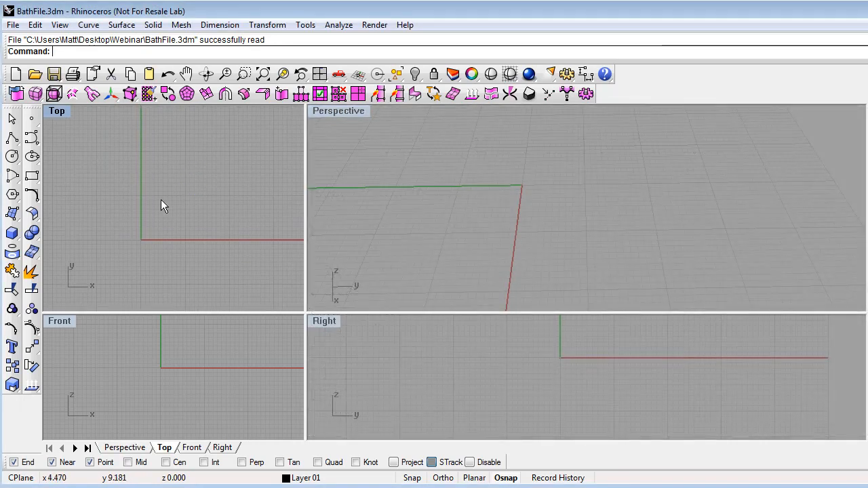
left_click(32, 143)
scroll(170, 213, "down", 4)
right_click_drag(170, 213, 169, 252)
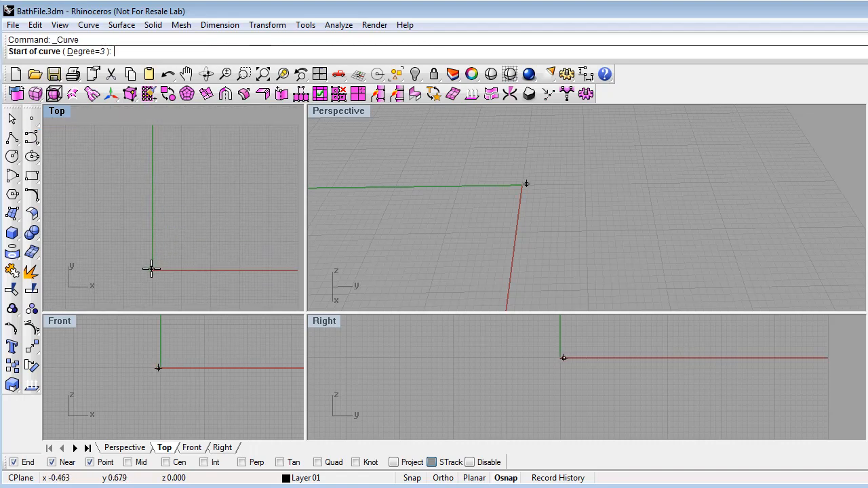
left_click(146, 271)
left_click(120, 254)
left_click(130, 229)
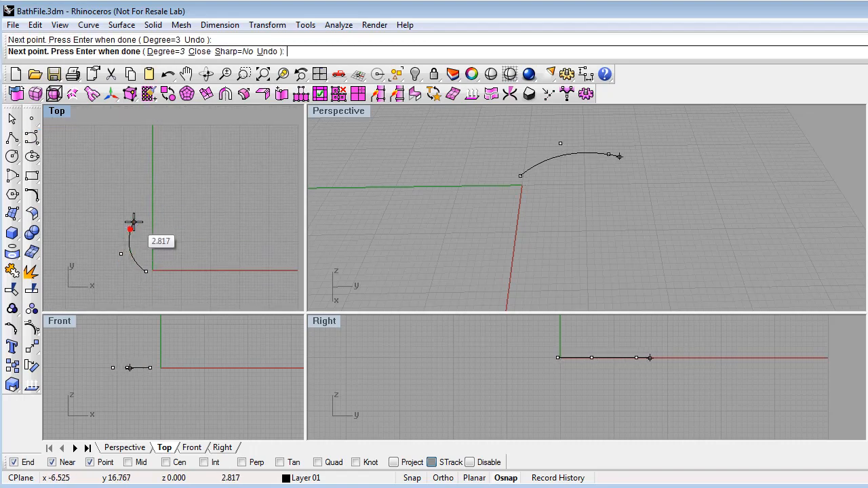
left_click(138, 213)
left_click(136, 191)
left_click(133, 183)
left_click(137, 168)
left_click(152, 159)
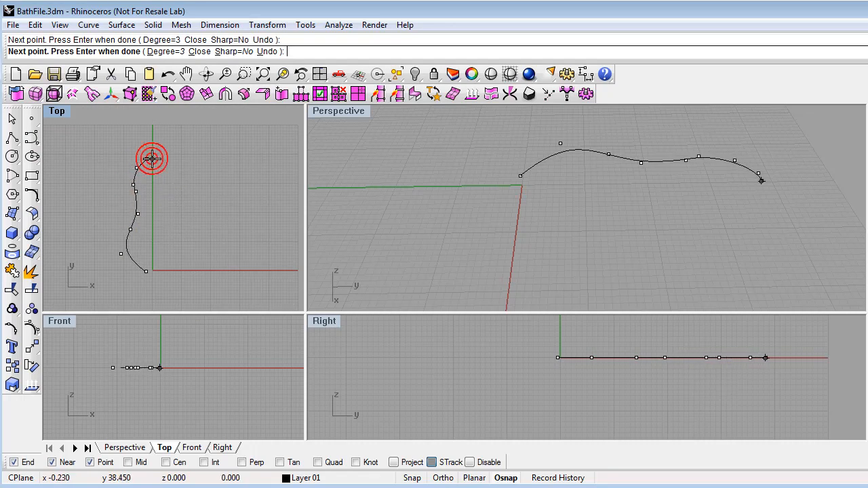
key("Return")
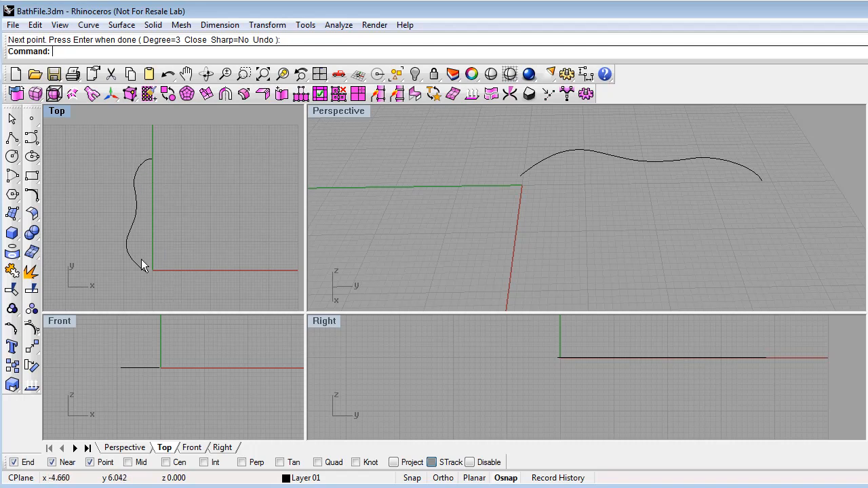
- Display the four bath profile curves and delete the wavy practice curve
right_click_drag(173, 232, 171, 213)
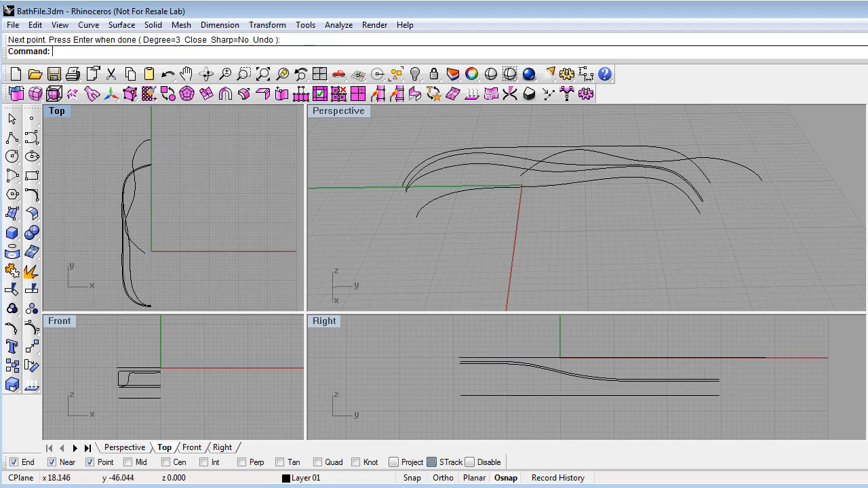
key("Return")
key("Delete")
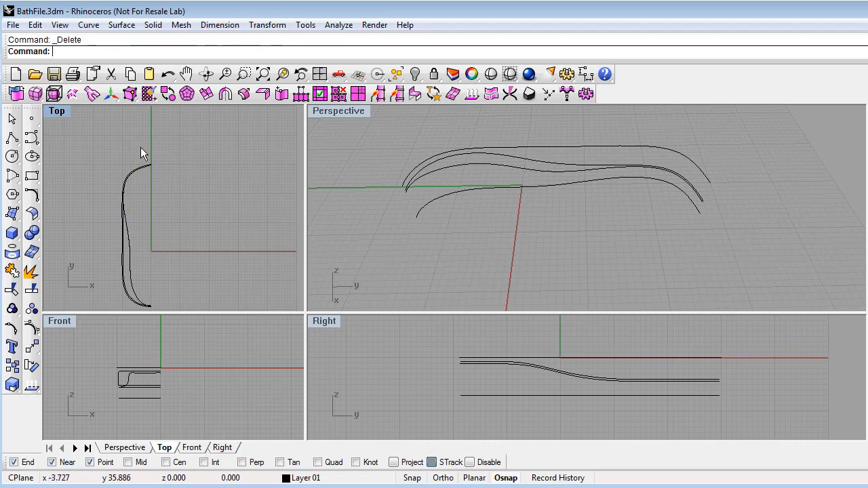
- Display the control points of all four bath profile curves to examine their structure
right_click_drag(506, 264, 501, 227)
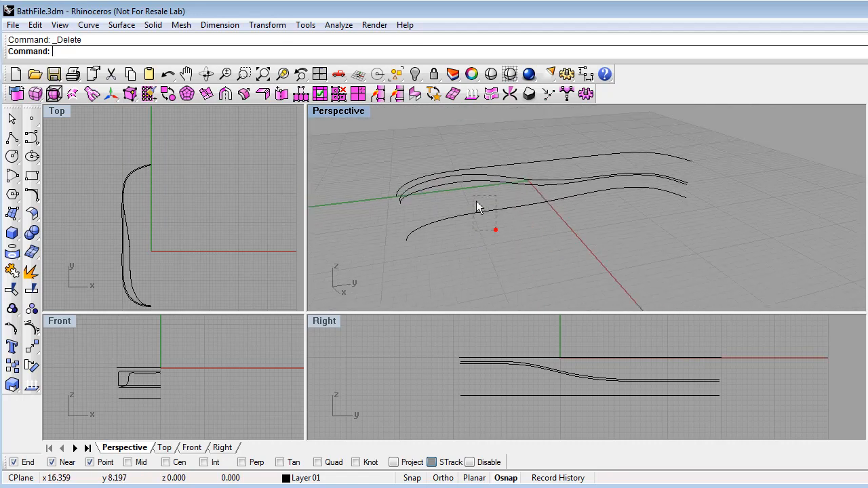
key("ctrl+a")
left_click(15, 325)
right_click_drag(517, 221, 535, 211)
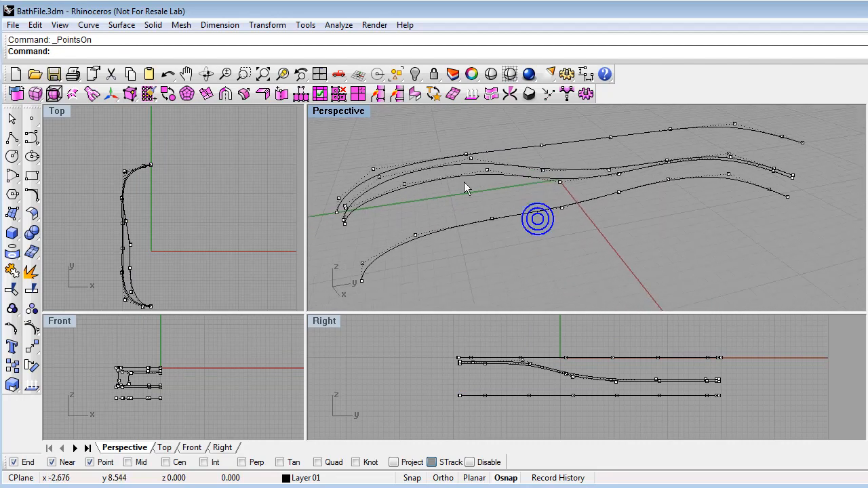
- Maximize the Perspective view and hide the curves' control points
double_click(349, 111)
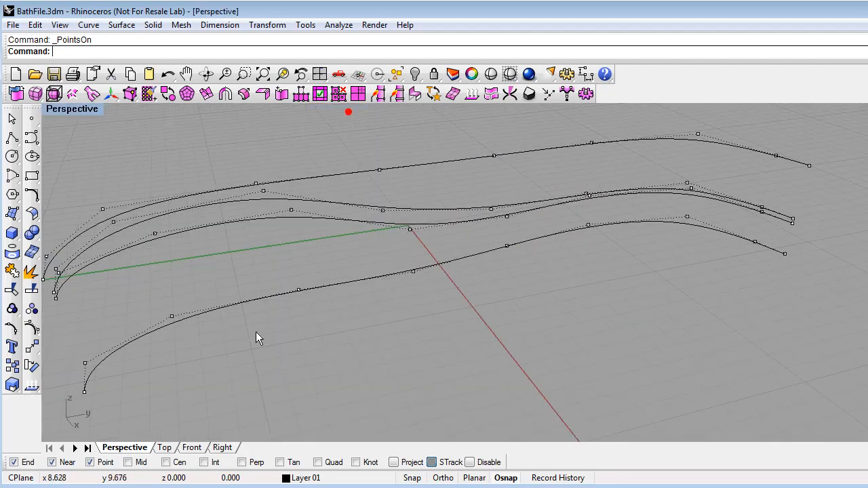
right_click(32, 329)
scroll(242, 313, "down", 3)
right_click_drag(242, 313, 354, 274)
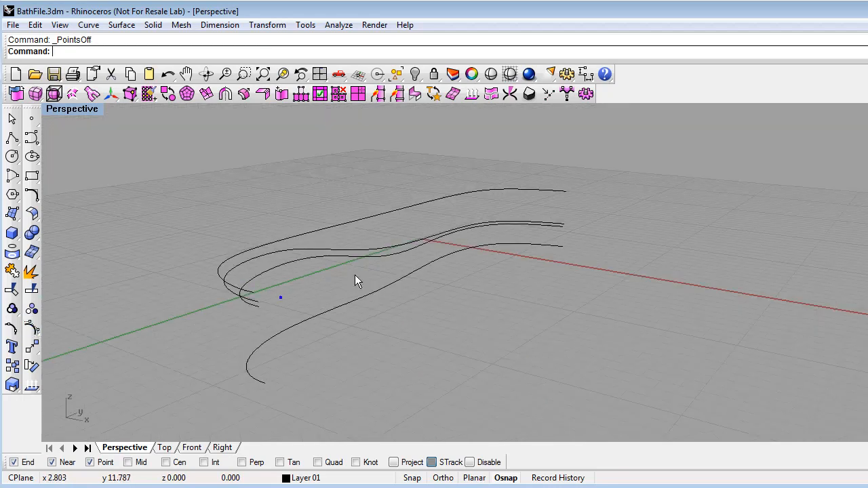
right_click_drag(369, 321, 320, 306)
right_click_drag(292, 266, 290, 266)
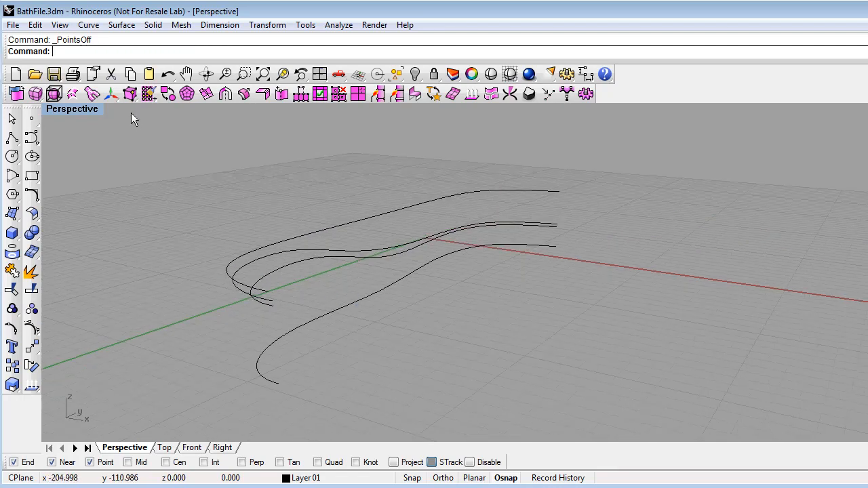
- Loft the four bath profile curves from the lowest to the uppermost, using the Straight sections style and Do not simplify
left_click(117, 27)
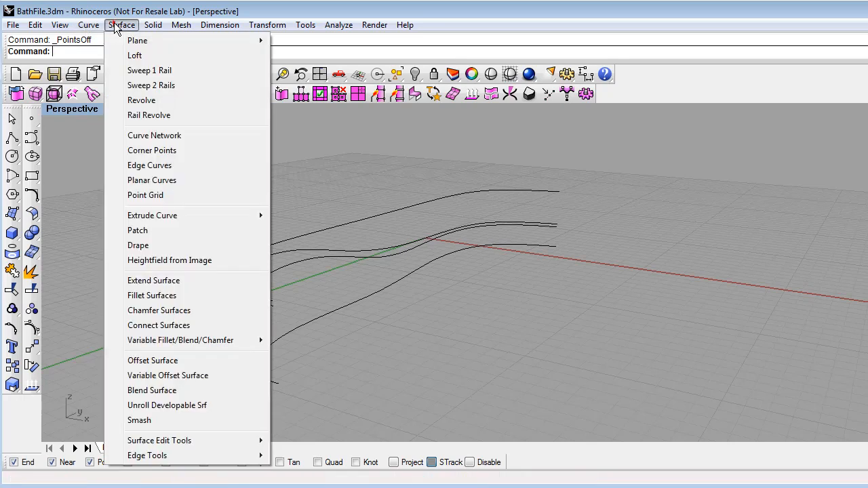
left_click(133, 56)
left_click(322, 315)
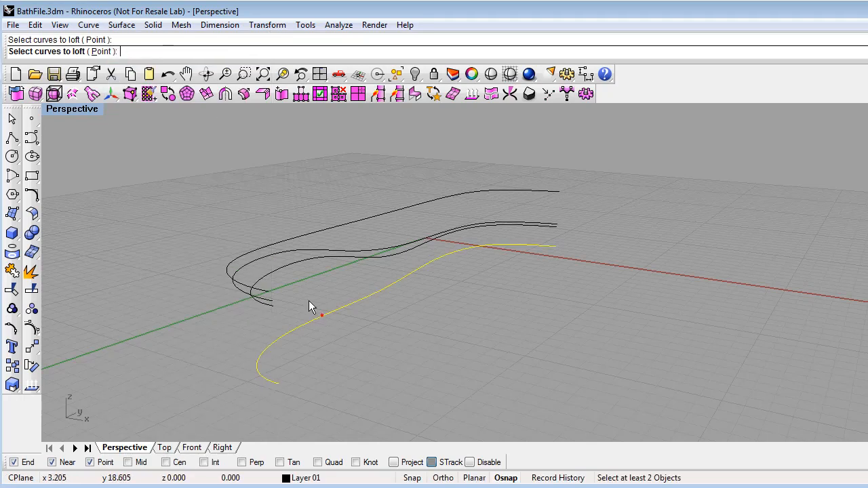
left_click(280, 271)
left_click(268, 259)
left_click(260, 251)
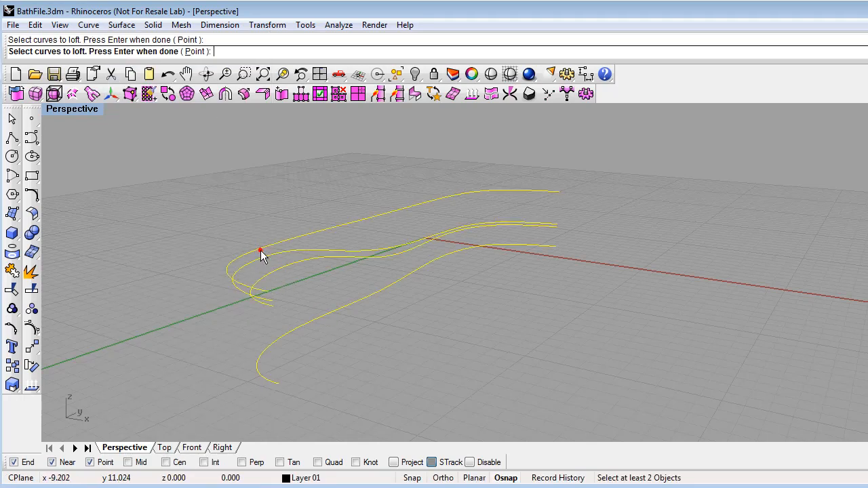
key("Return")
right_click_drag(561, 316, 477, 313)
left_click(674, 221)
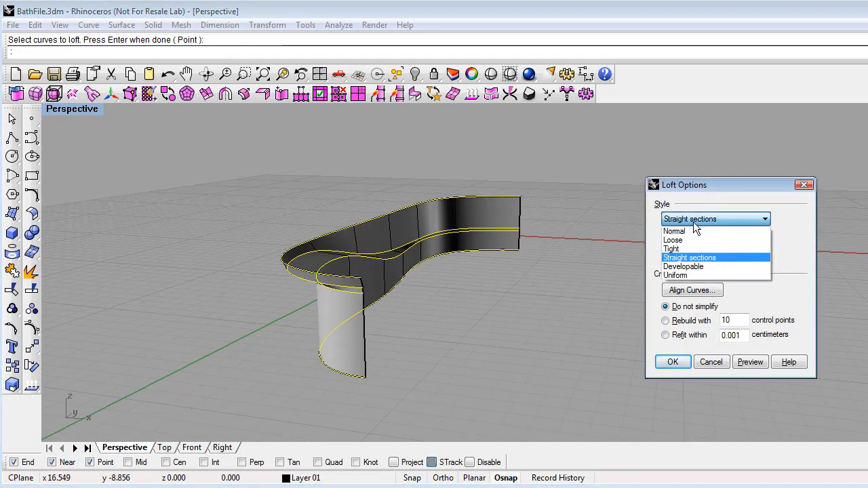
left_click(711, 258)
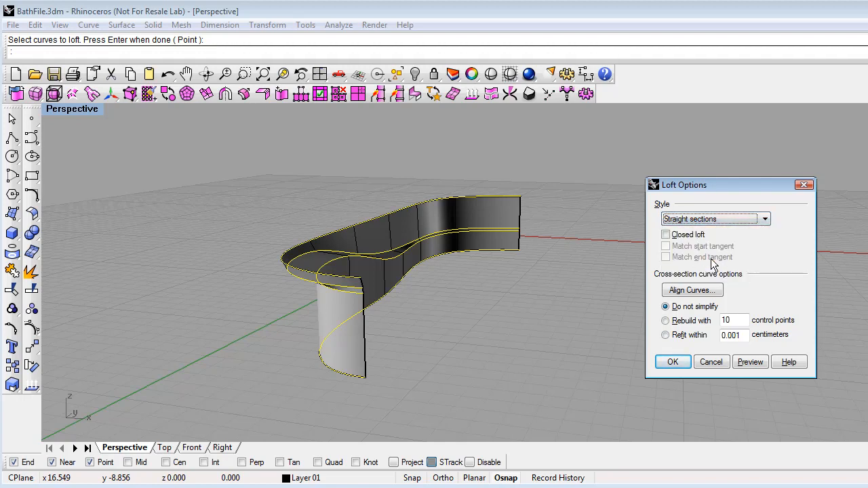
left_click(668, 361)
- Set the Perspective view's display mode to RenderedNICE for the lofted bath surface
right_click_drag(483, 335, 328, 293)
left_click(315, 281)
right_click_drag(368, 252, 484, 319)
left_click(429, 309)
left_click(71, 109)
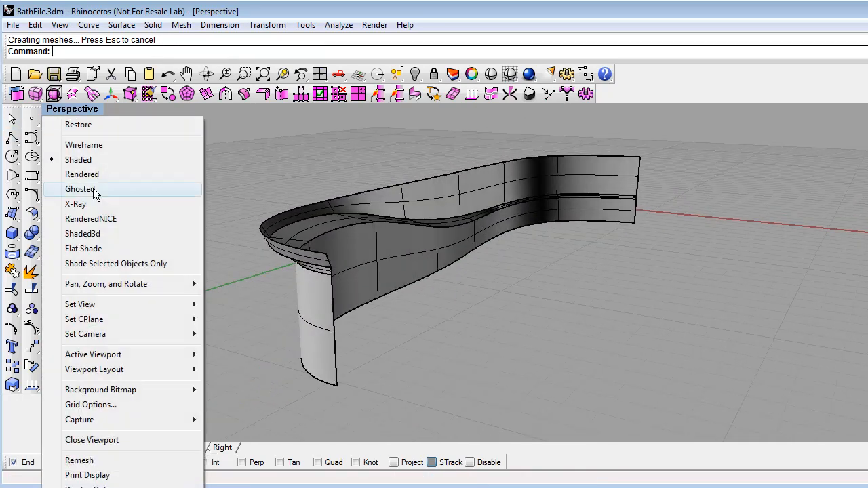
left_click(106, 219)
right_click_drag(468, 319, 400, 331)
right_click_drag(267, 276, 293, 253)
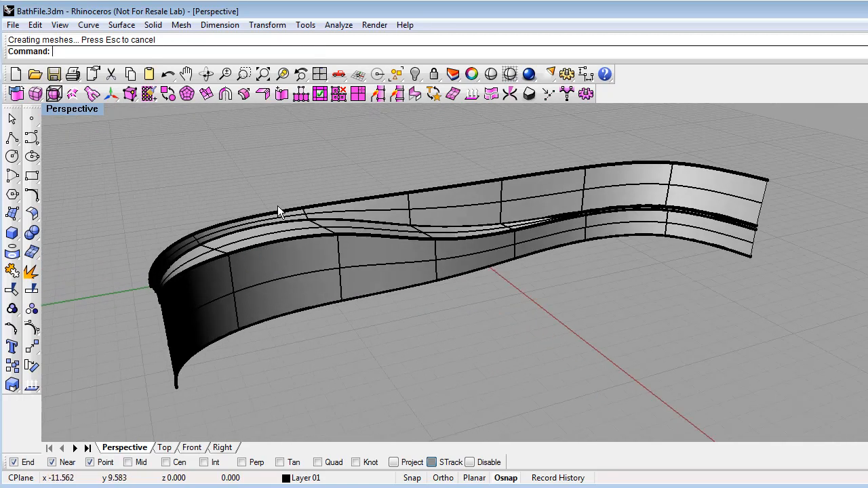
right_click_drag(170, 166, 180, 166)
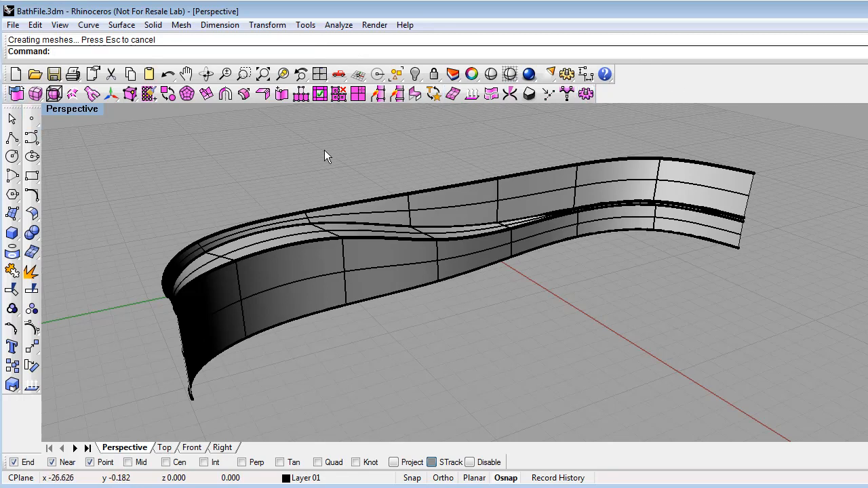
right_click_drag(295, 257, 319, 257)
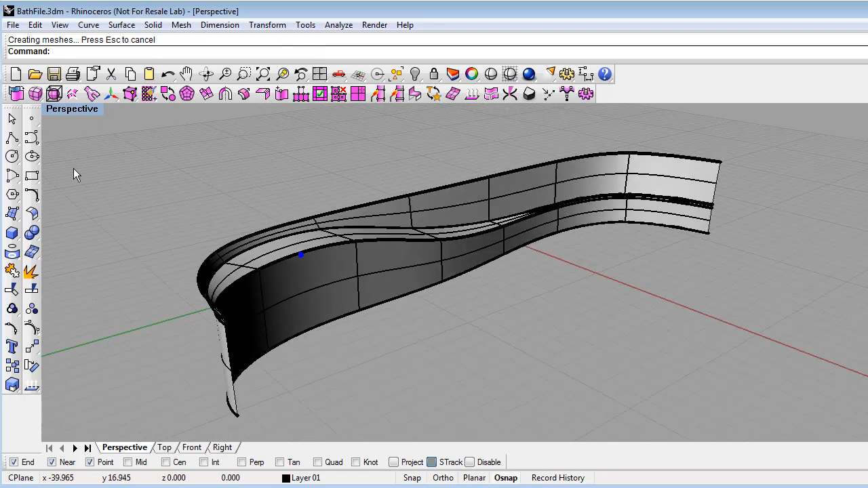
- Try to convert the lofted polysurface to a T-spline surface
left_click(20, 99)
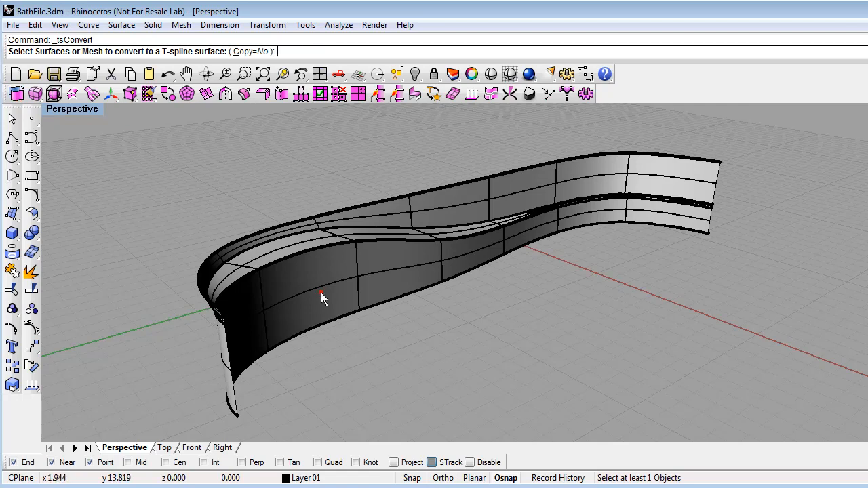
right_click_drag(321, 292, 330, 273)
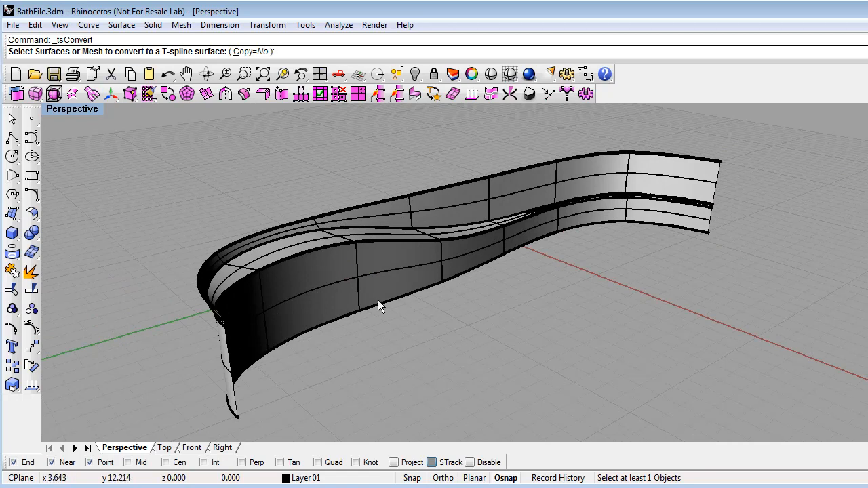
right_click_drag(330, 278, 341, 269)
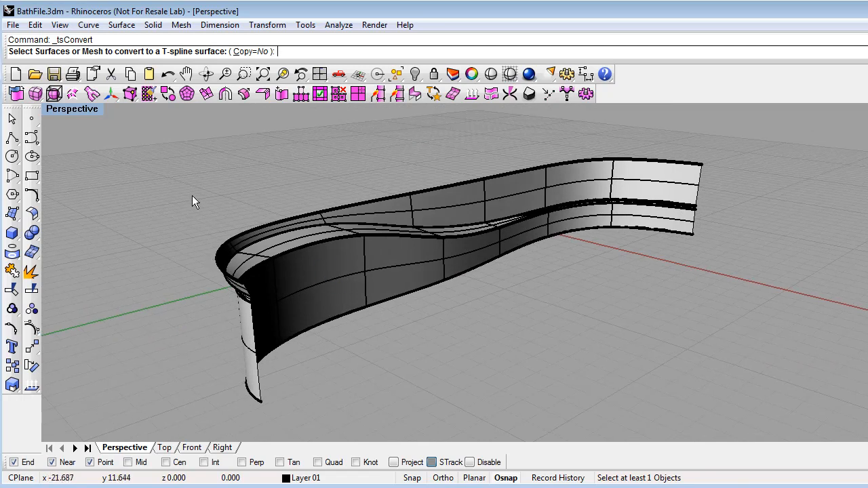
key("Return")
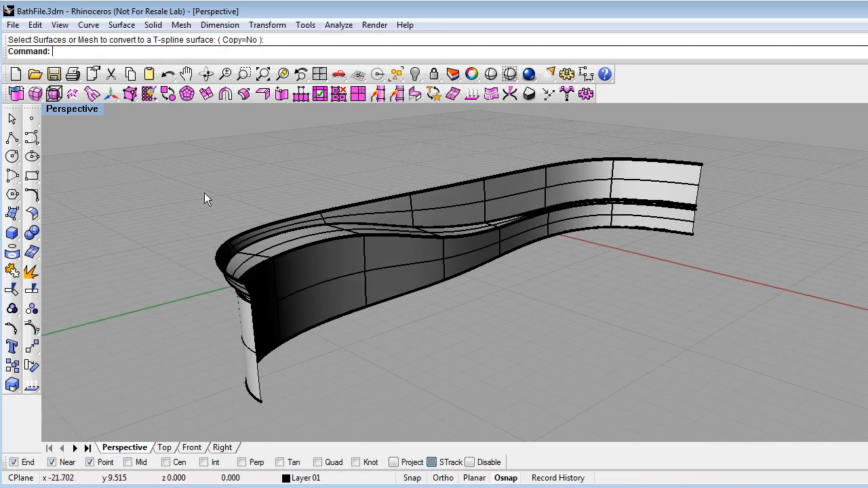
- Explode the lofted bath polysurface into separate surfaces
left_click(32, 273)
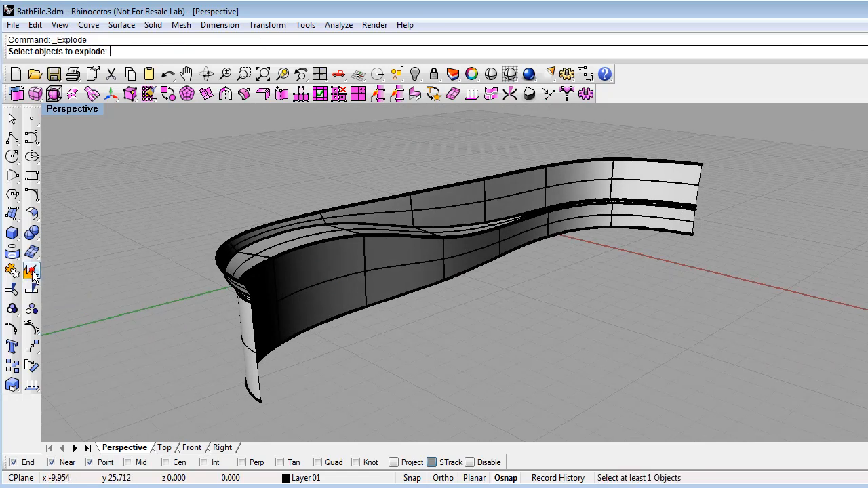
left_click(310, 287)
key("Return")
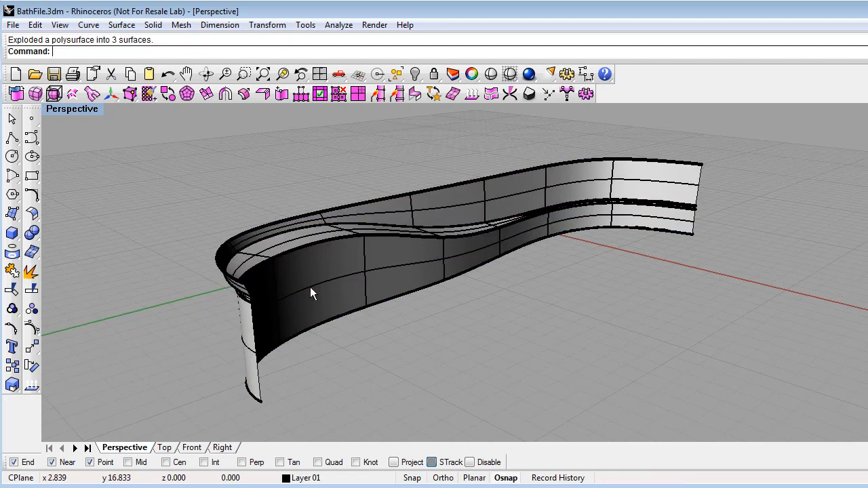
- Convert the outer wall, rim and inner wall surfaces to T-spline surfaces with Copy set to No
left_click(17, 95)
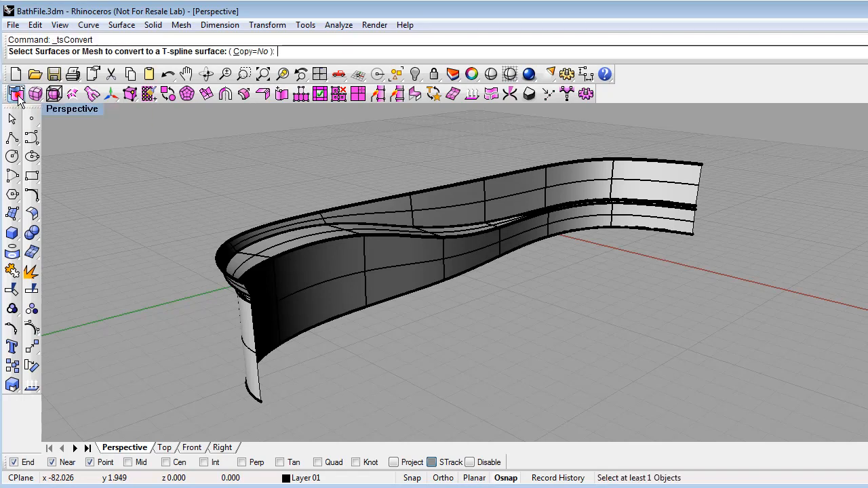
left_click(341, 284)
left_click(286, 239)
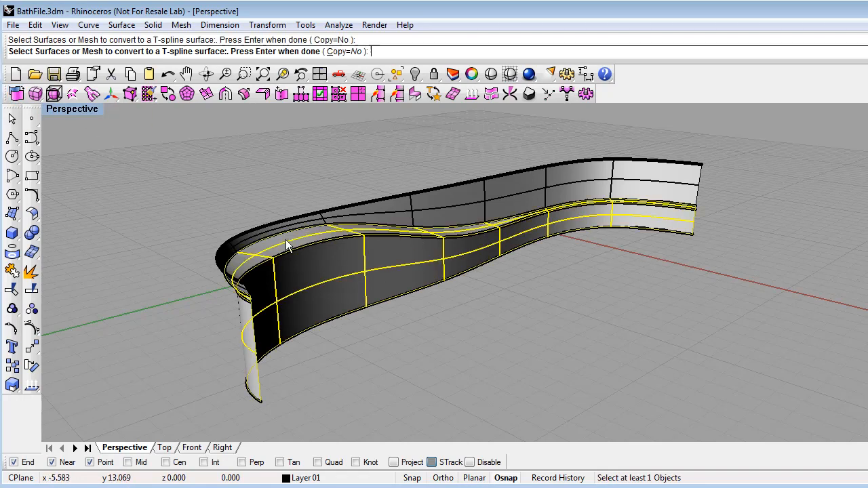
left_click(392, 210)
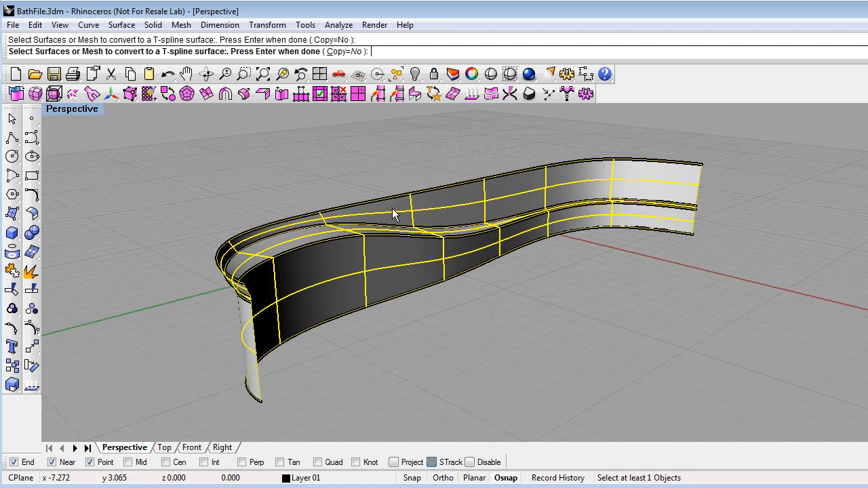
key("Return")
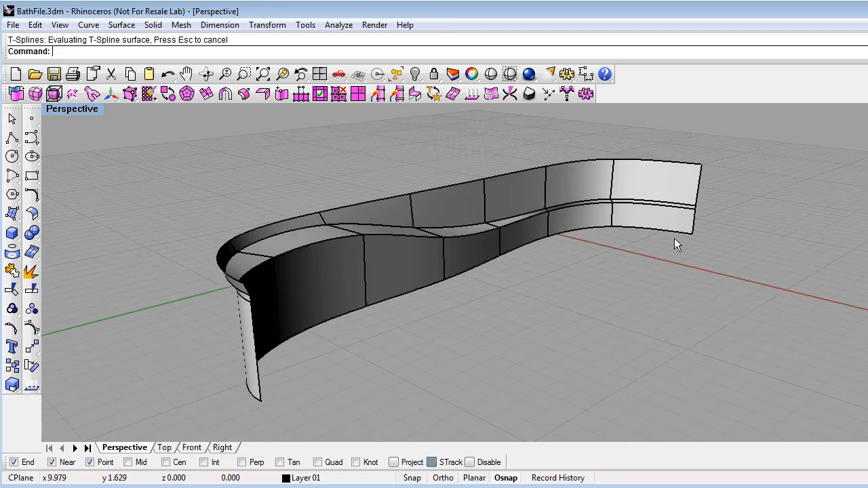
- Select each of the three converted T-spline surfaces in turn and examine the bath half from several angles
mouse_move(471, 279)
right_mouse_down()
mouse_move(567, 256)
mouse_move(490, 277)
mouse_move(308, 286)
right_mouse_up()
left_click(305, 285)
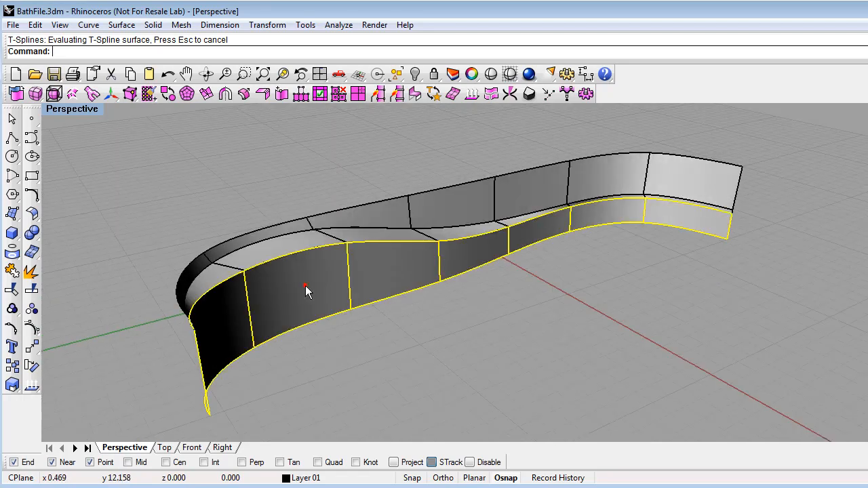
left_click(297, 248)
left_click(341, 223)
right_click_drag(398, 345, 421, 335)
left_click(421, 334)
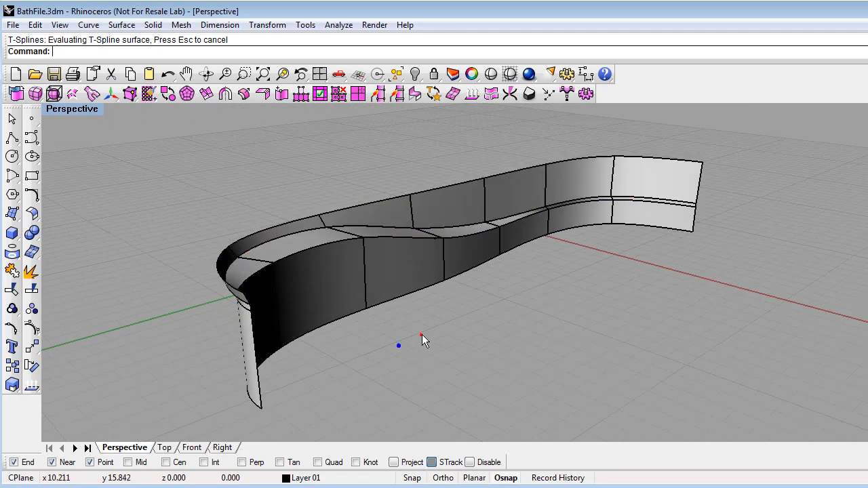
right_click_drag(369, 319, 393, 311)
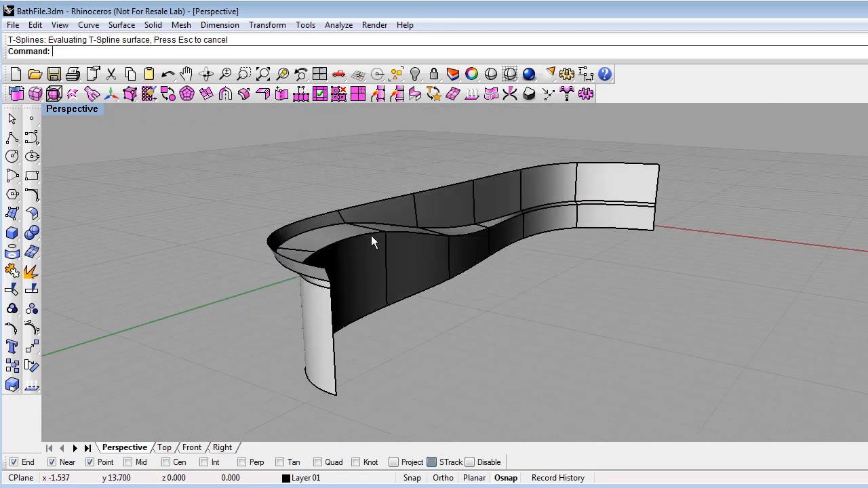
right_click_drag(463, 238, 362, 303)
right_click_drag(360, 301, 337, 301, "shift")
mouse_move(337, 301)
right_mouse_down()
mouse_move(353, 285)
mouse_move(346, 289)
right_mouse_up()
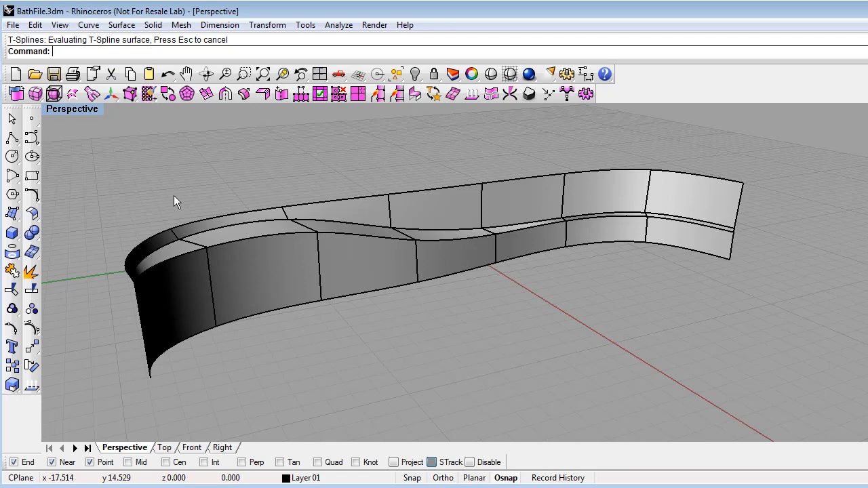
- Activate the T-Splines Rotate manipulator on the upper wall surface, with the perspective view displayed as Shaded
right_click_drag(176, 196, 175, 181)
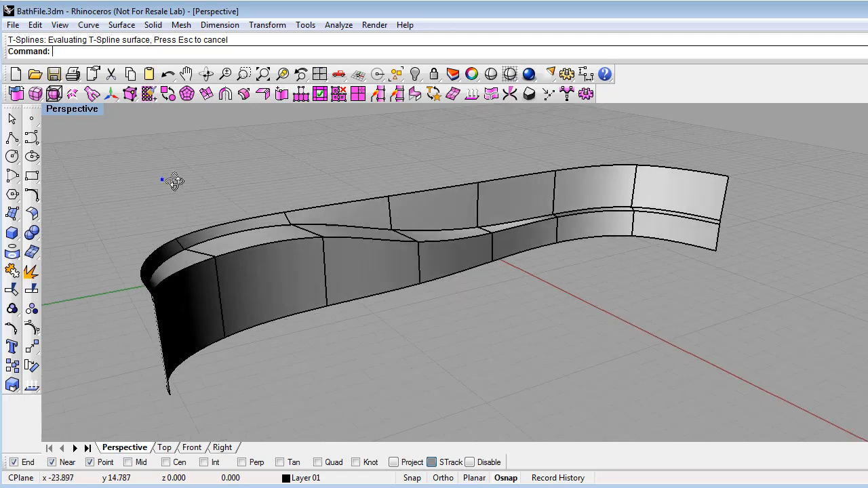
left_click(111, 97)
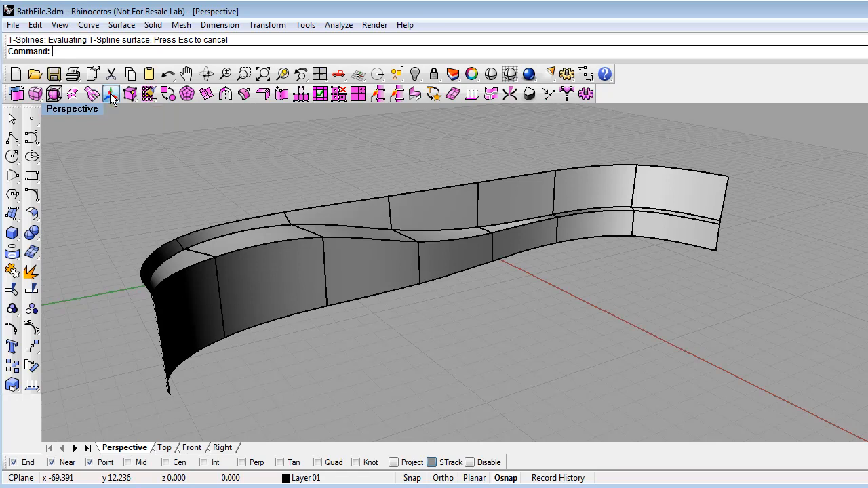
right_click_drag(692, 251, 756, 229)
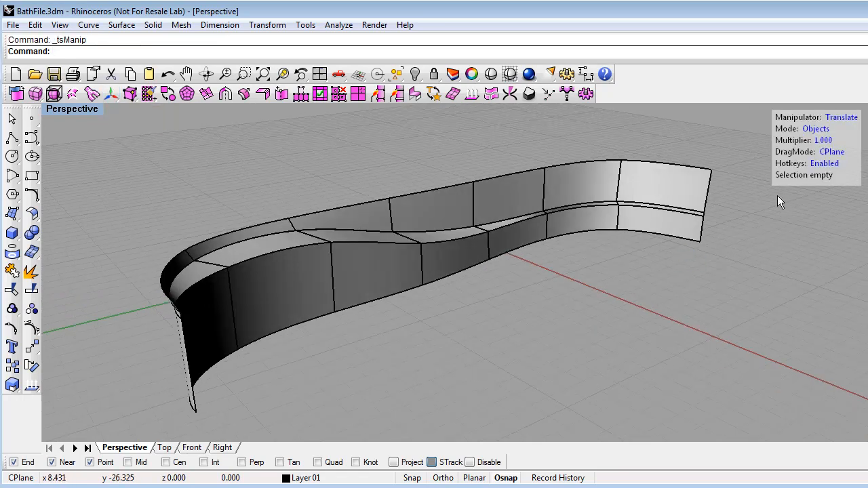
left_click(683, 179)
left_click(834, 118)
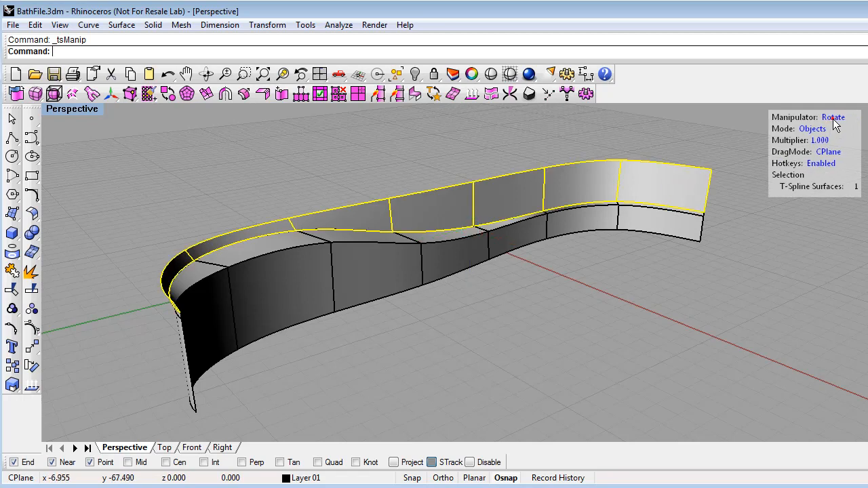
left_click(71, 108)
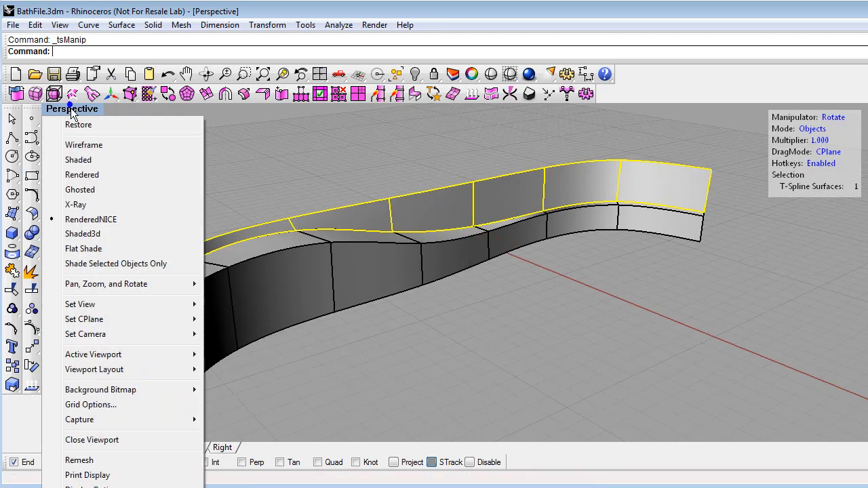
left_click(81, 159)
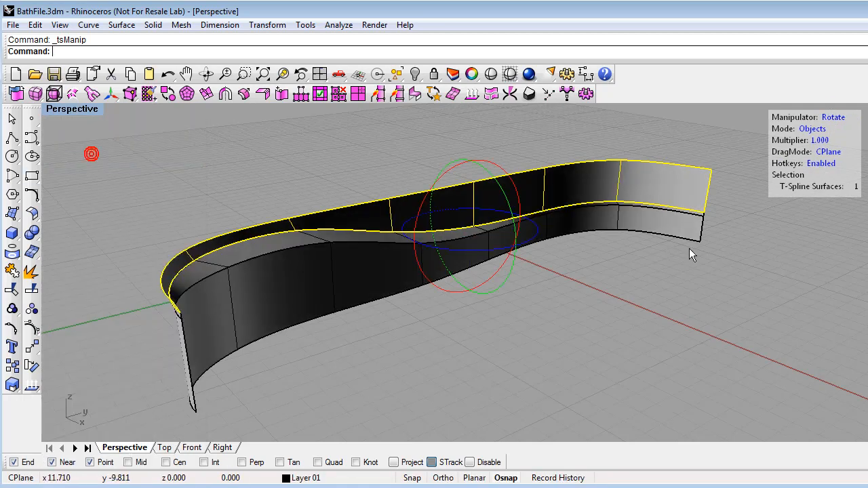
- Switch the manipulator to Scale and set its selection mode to Edges
left_click(832, 118)
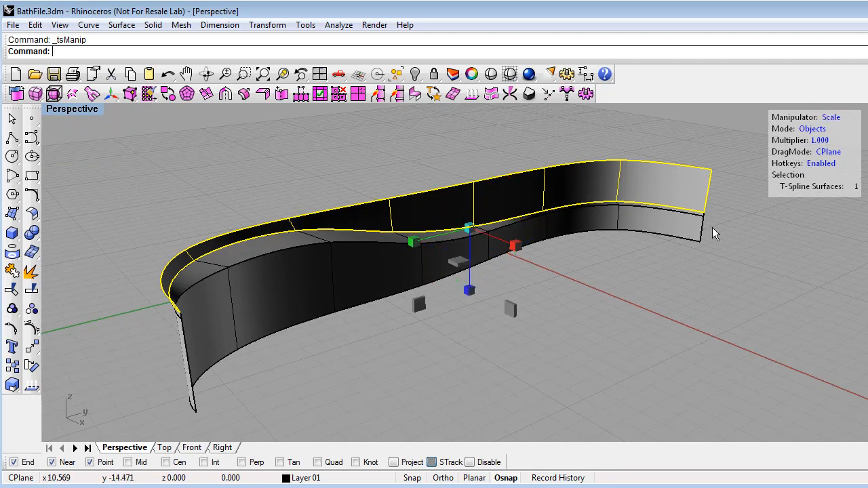
left_click(813, 130)
left_click(823, 129)
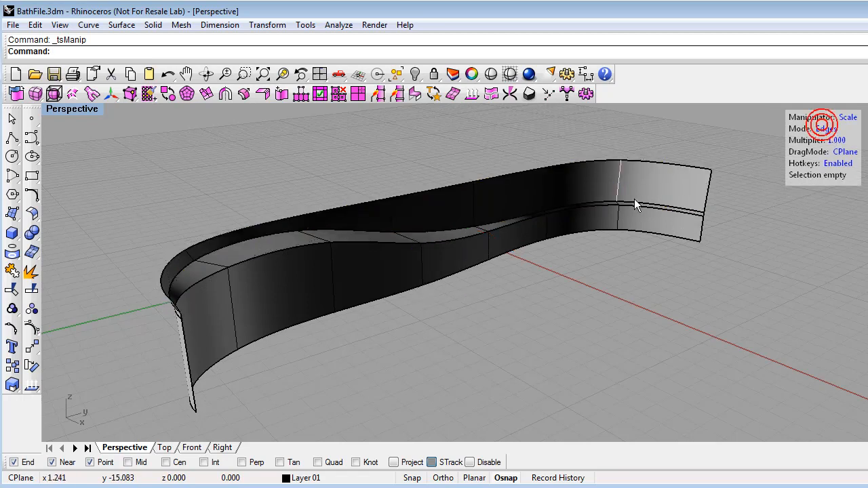
left_click(818, 129)
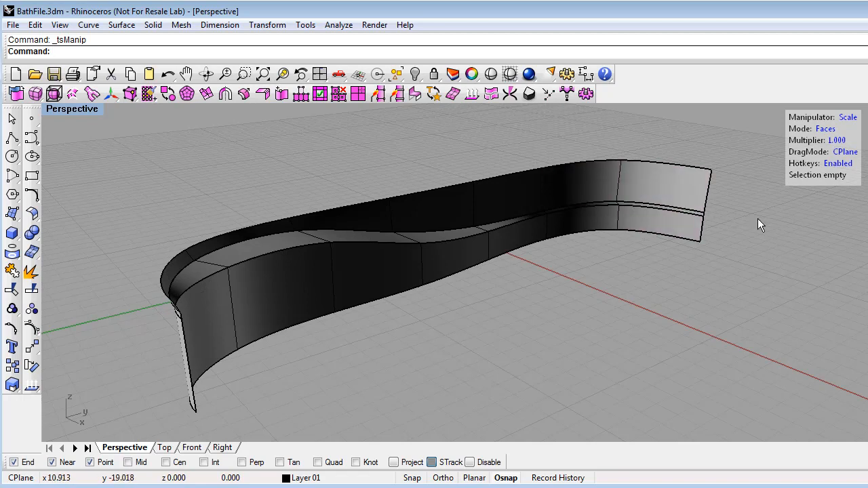
left_click(826, 129)
left_click(826, 130)
- Select a single edge on the seam between the rim and the lower wall, and clear that selection
right_click_drag(401, 263, 249, 245)
scroll(244, 257, "up", 5)
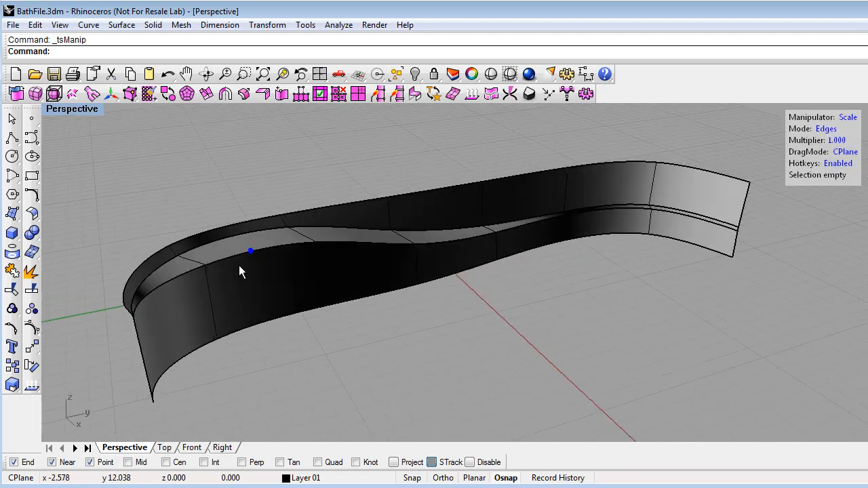
scroll(258, 249, "up", 1)
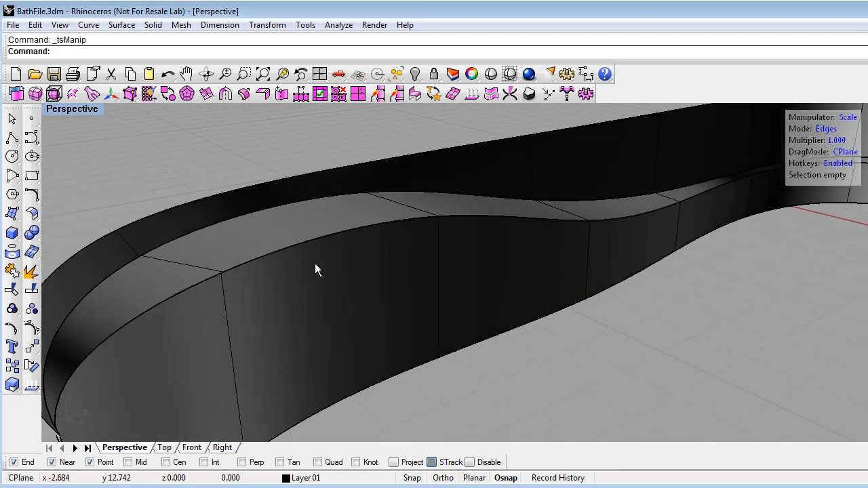
right_click_drag(282, 292, 283, 301)
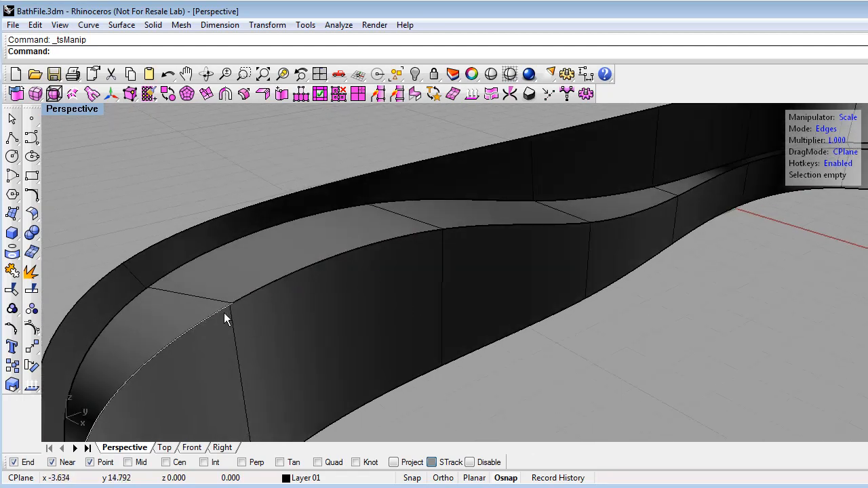
scroll(327, 266, "up", 1)
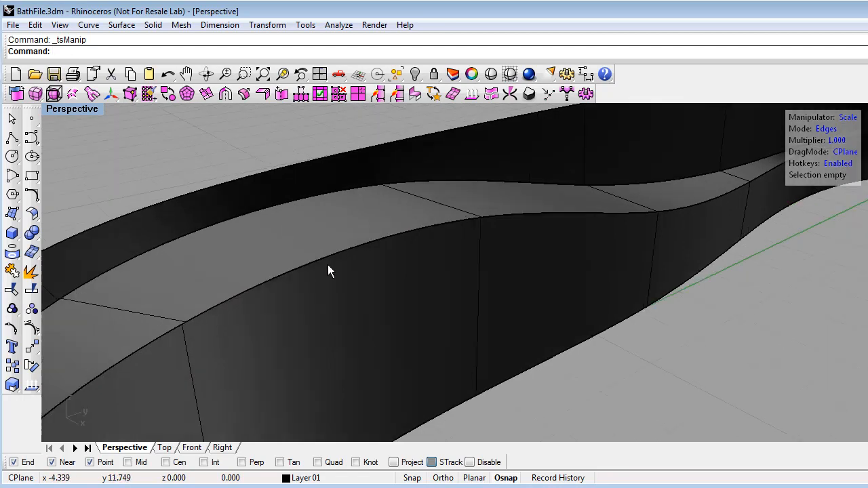
key("ctrl+alt+s")
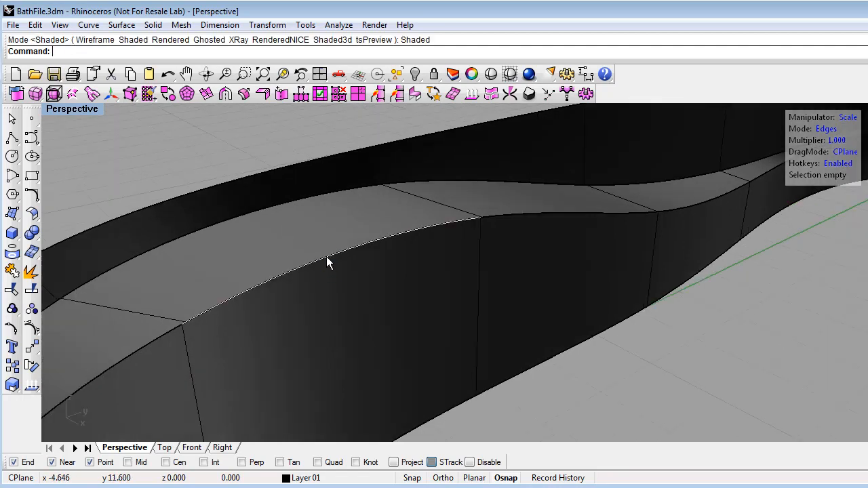
left_click(326, 258)
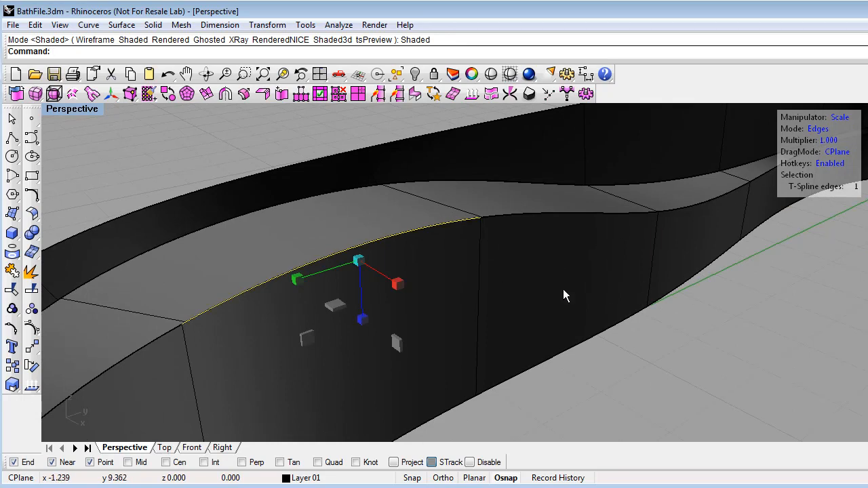
right_click_drag(540, 288, 586, 285)
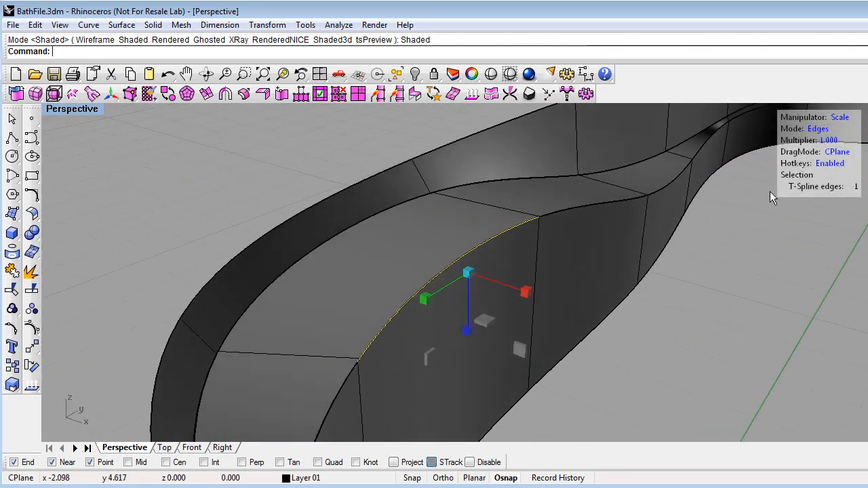
right_click_drag(608, 255, 516, 259)
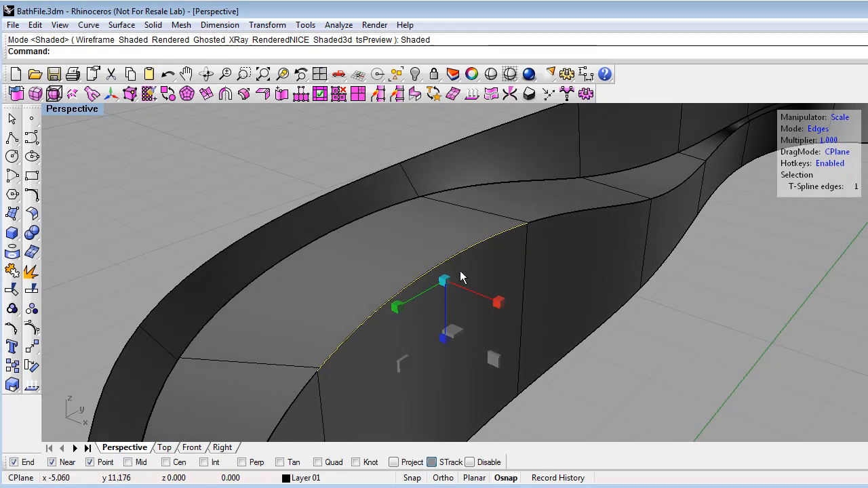
right_click_drag(476, 274, 402, 288)
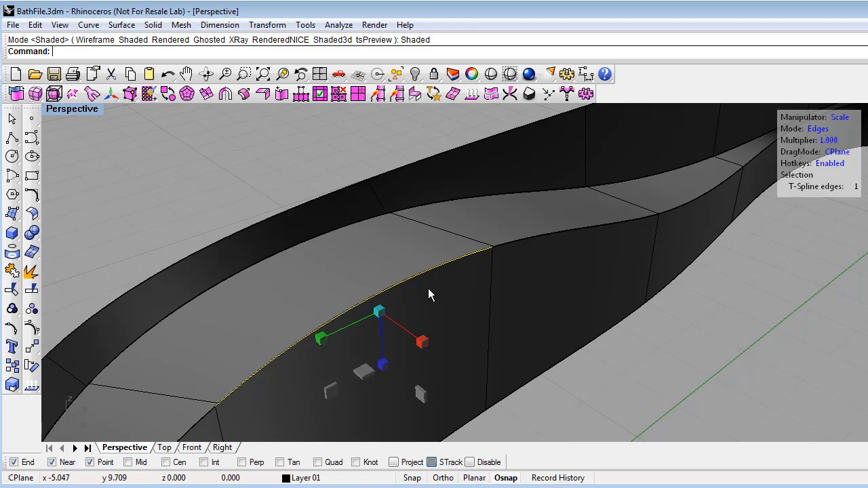
left_click(428, 288)
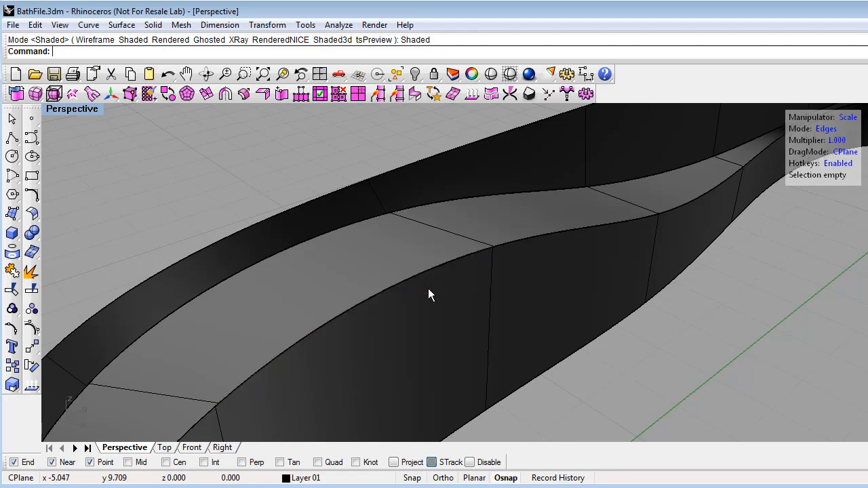
- Select both overlapping edges of one segment on the seam between the rim and the lower wall
left_click(428, 288)
left_click_drag(428, 288, 368, 265)
left_click_drag(390, 282, 376, 267)
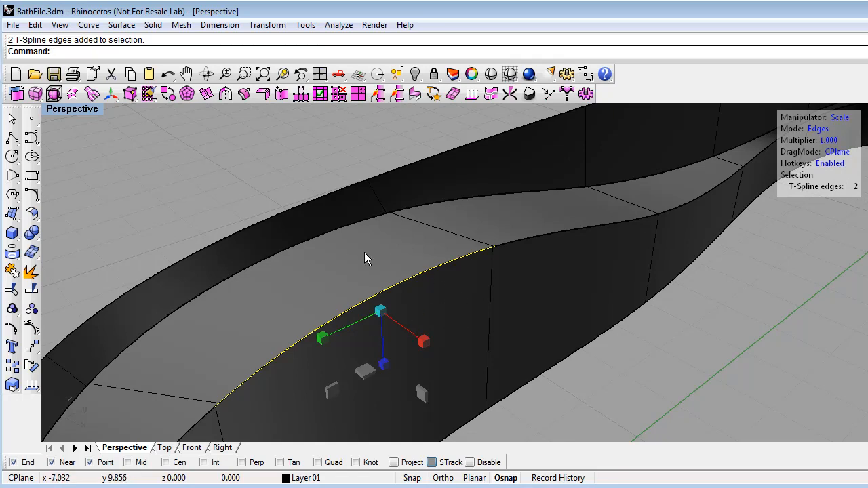
- Extend the selected edge pair to the whole seam between the rim and the lower wall with Select edge loop
scroll(450, 319, "down", 5)
right_click_drag(495, 332, 409, 329)
scroll(508, 309, "down", 3)
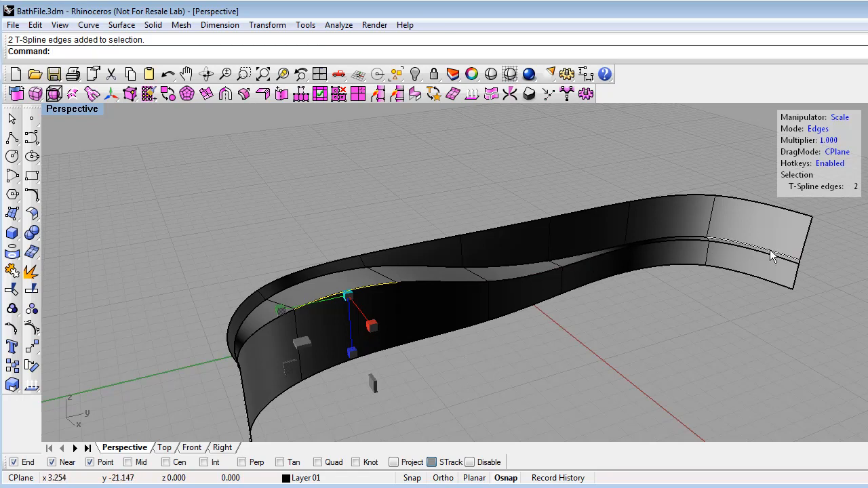
left_click(149, 95)
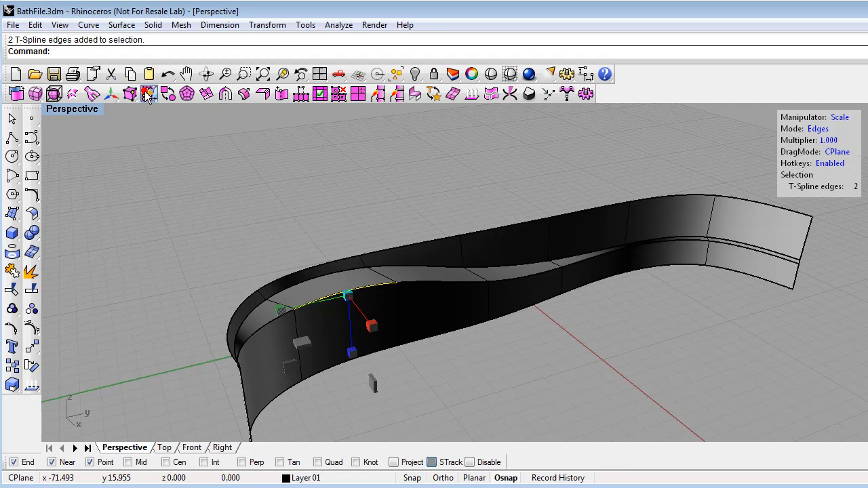
left_click_drag(203, 95, 343, 120)
left_click_drag(364, 154, 465, 145)
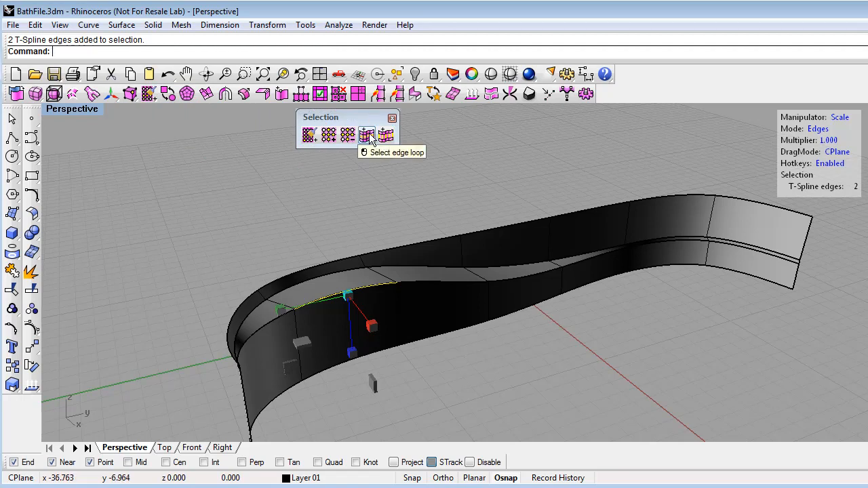
left_click(367, 137)
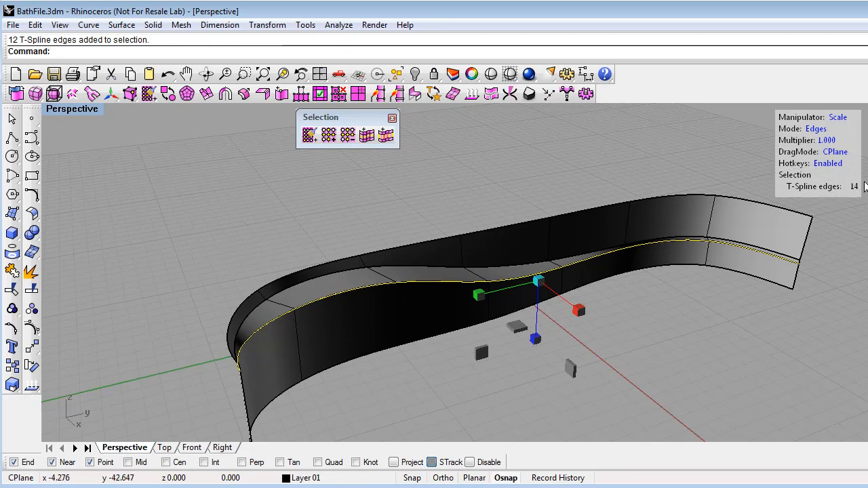
- Merge the selected edges to join the rim and the lower wall into one smooth T-spline surface
right_click_drag(449, 294, 434, 185)
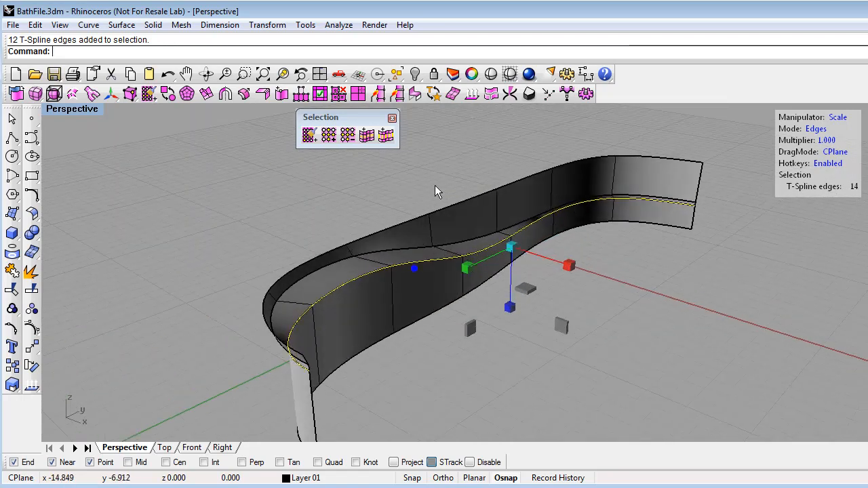
left_click(397, 95)
right_click_drag(389, 286, 437, 251)
- Select a single edge on the seam between the rim and the upper wall, and clear that selection
right_click_drag(406, 222, 446, 278)
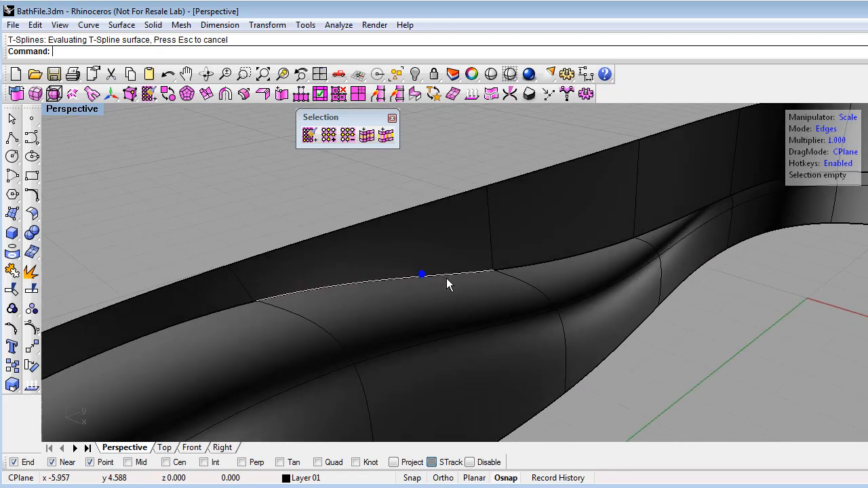
left_click(418, 278)
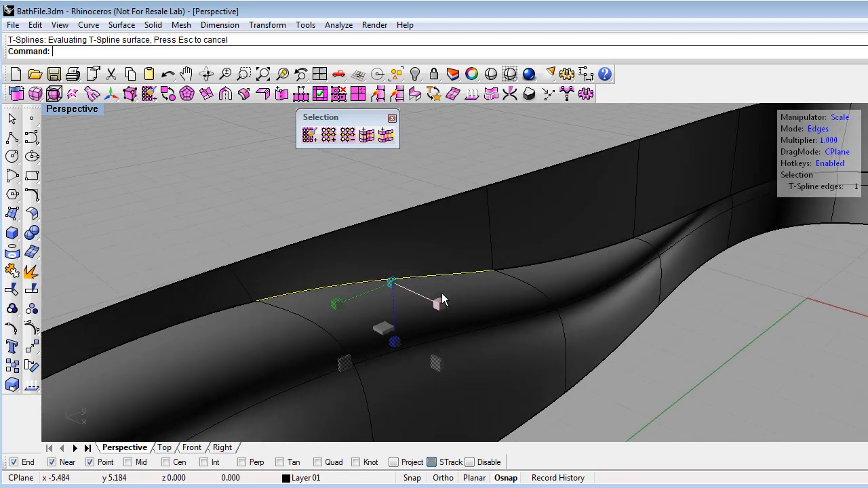
right_click_drag(441, 292, 458, 301)
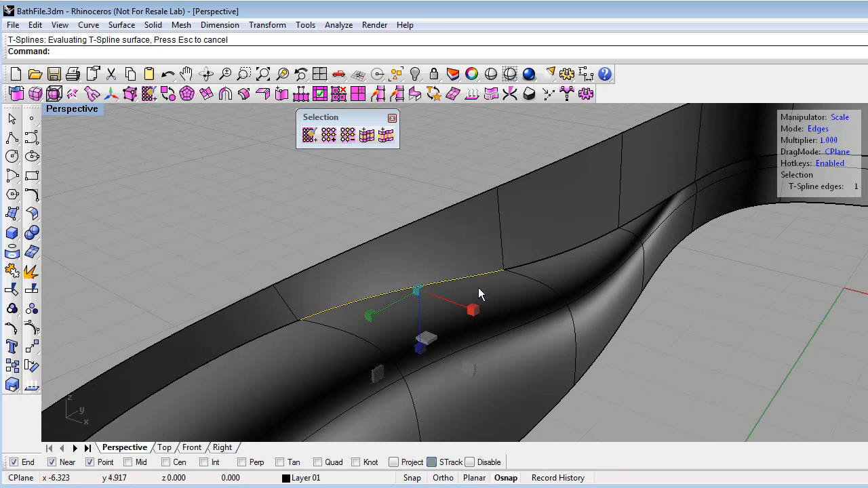
key("Escape")
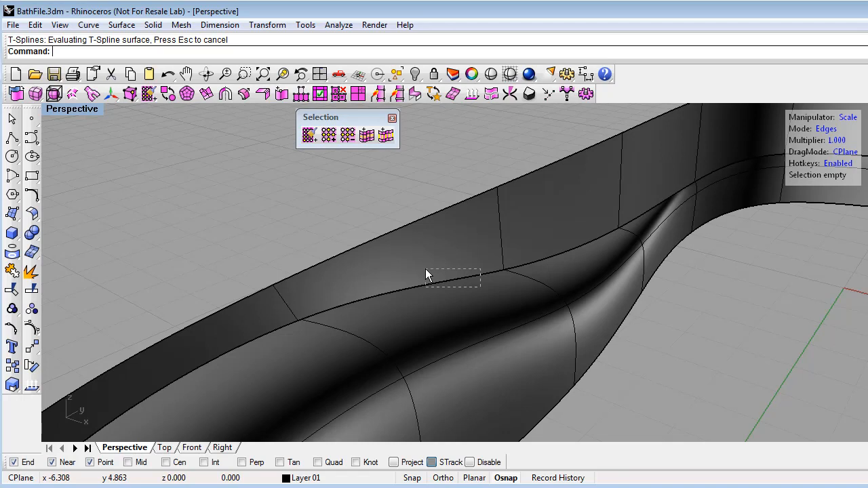
- Select both overlapping edges on the seam between the rim and the upper wall and extend them to the full edge loop
left_click_drag(426, 269, 426, 269)
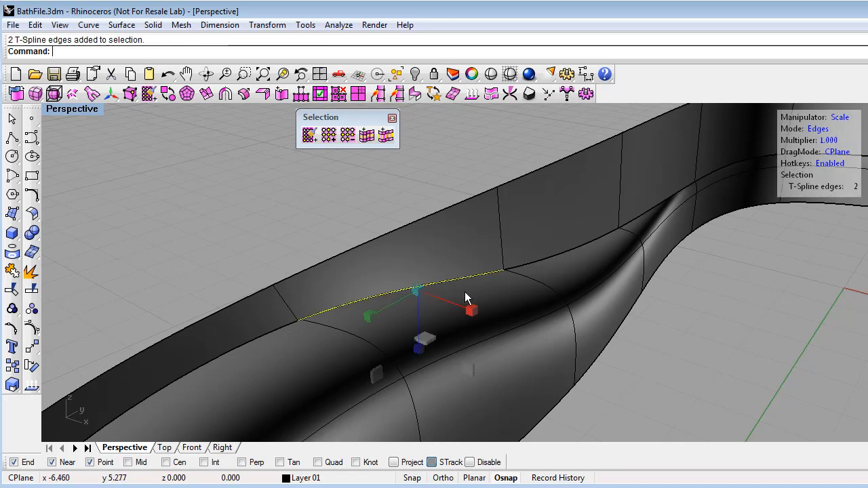
scroll(548, 257, "down", 5)
right_click_drag(548, 257, 369, 148)
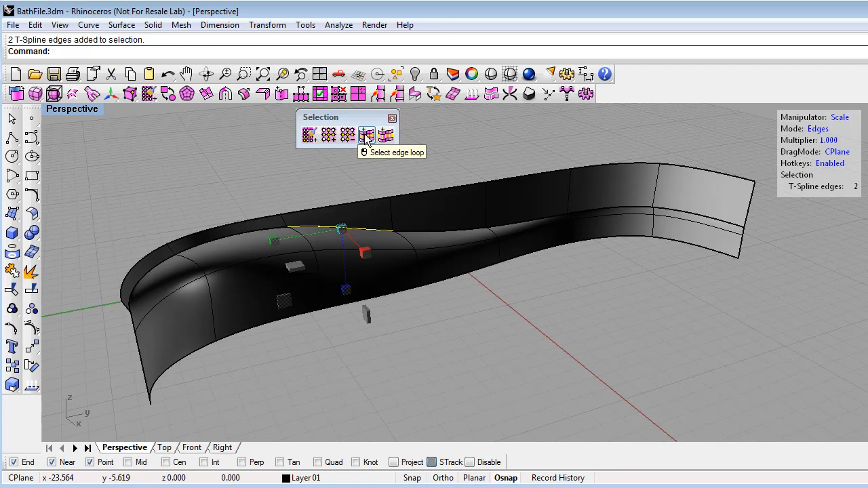
left_click(366, 135)
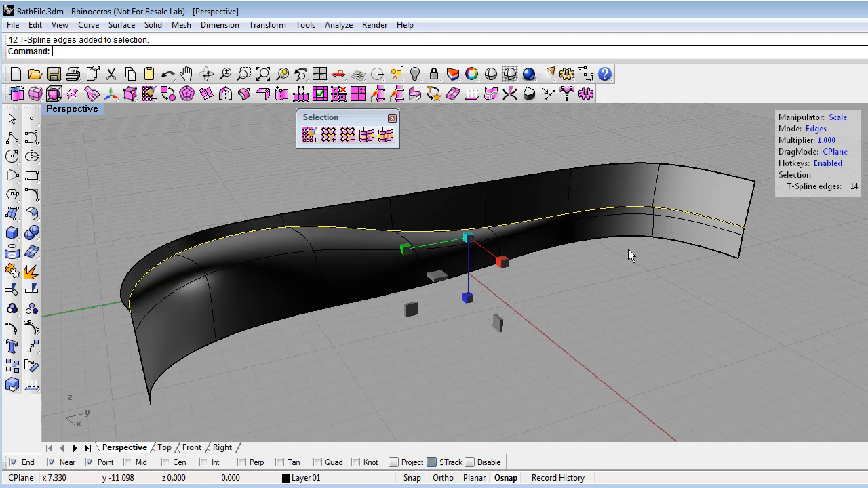
- Merge the selected edges to join the upper wall to the rim, and inspect the merged surface
right_click_drag(428, 186, 505, 211)
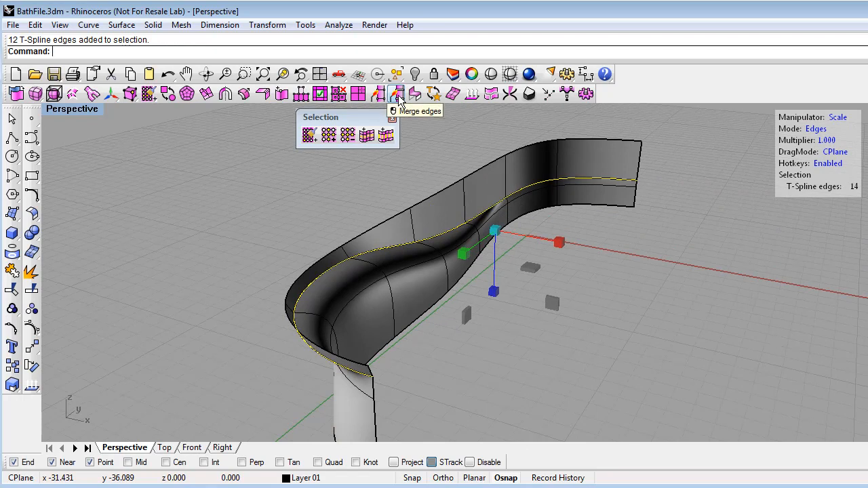
left_click(398, 96)
right_click_drag(562, 237, 418, 237)
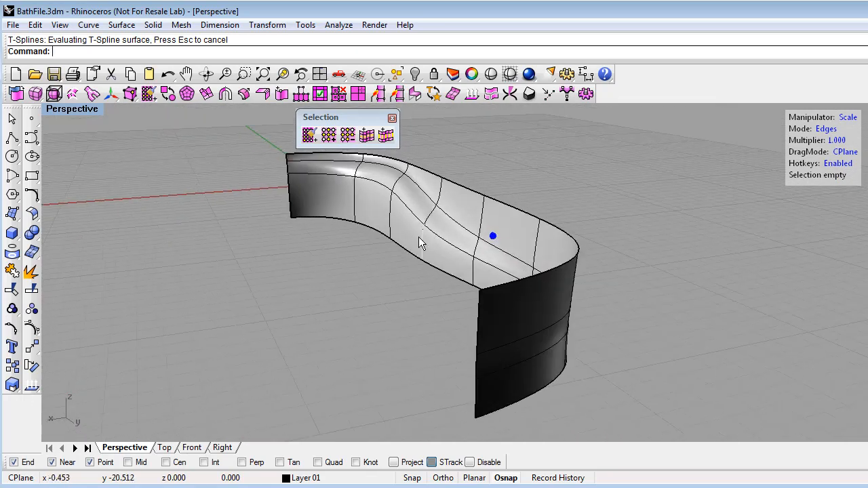
mouse_move(409, 197)
right_mouse_down()
mouse_move(410, 143)
mouse_move(556, 135)
mouse_move(693, 203)
mouse_move(631, 273)
mouse_move(371, 269)
mouse_move(303, 231)
mouse_move(319, 217)
mouse_move(349, 258)
mouse_move(360, 282)
mouse_move(337, 291)
mouse_move(357, 261)
mouse_move(471, 297)
mouse_move(397, 259)
mouse_move(403, 250)
right_mouse_up()
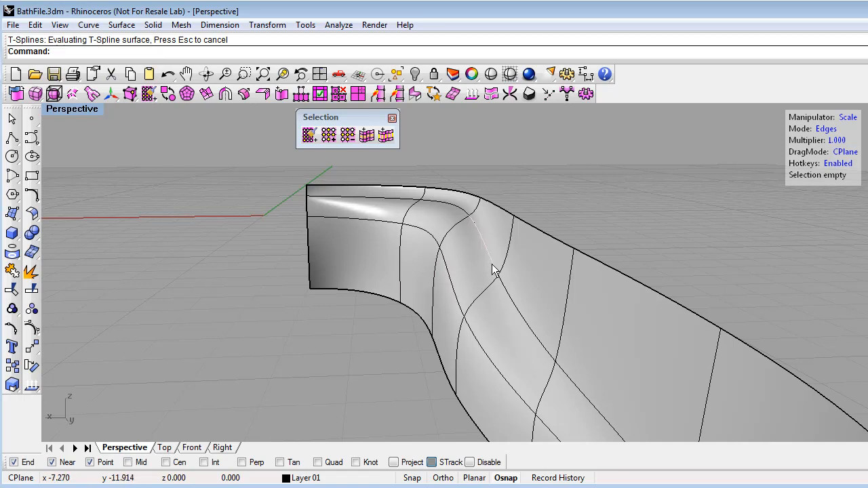
- Select one edge on the seam between the rim and the lower wall and extend the selection to the full edge loop
right_click_drag(431, 305, 392, 341)
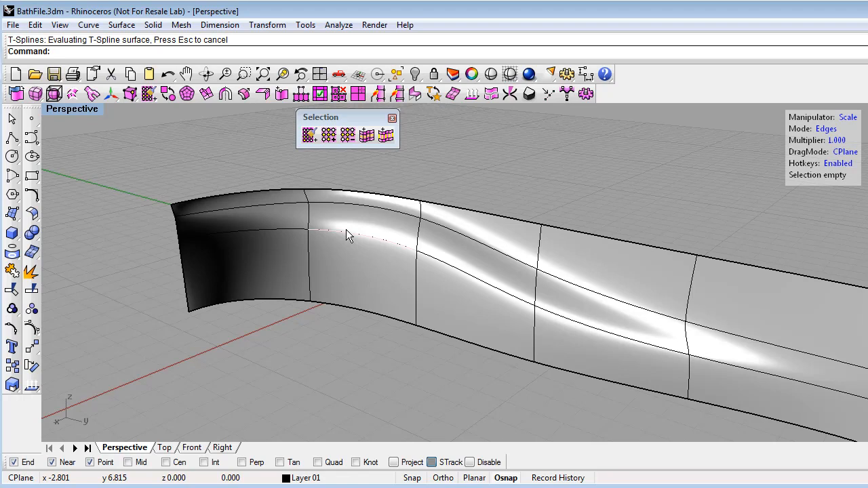
mouse_move(404, 260)
right_mouse_down()
mouse_move(382, 253)
mouse_move(441, 262)
mouse_move(398, 256)
mouse_move(410, 235)
mouse_move(471, 213)
mouse_move(397, 254)
right_mouse_up()
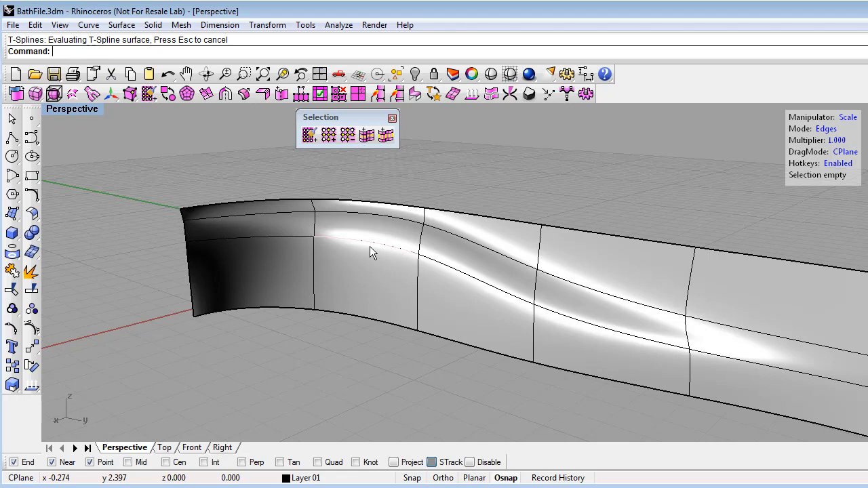
left_click(370, 246)
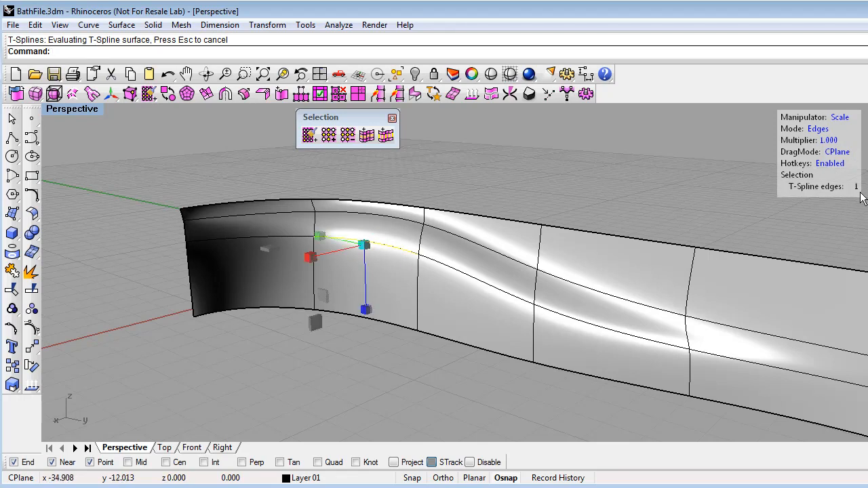
left_click(363, 137)
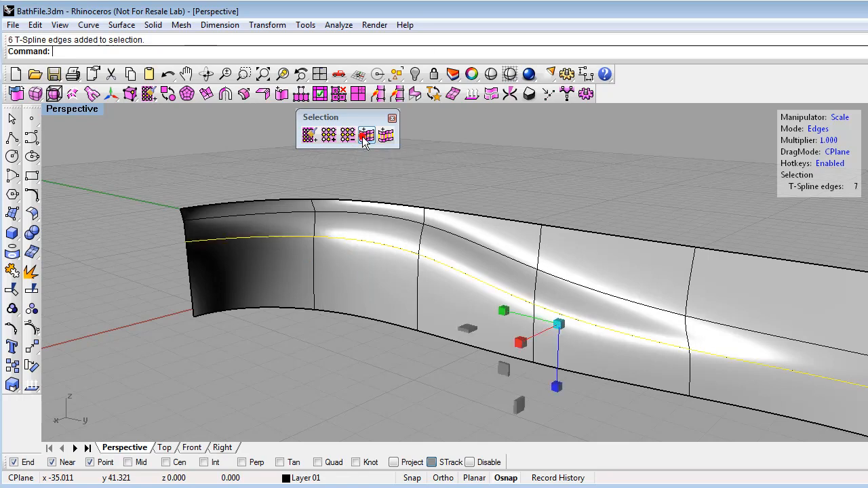
- Insert edges on both sides of the selected lower seam loop with simple insertion, at a distance of about 0.22
right_click_drag(462, 312, 662, 317)
right_click_drag(551, 306, 505, 305)
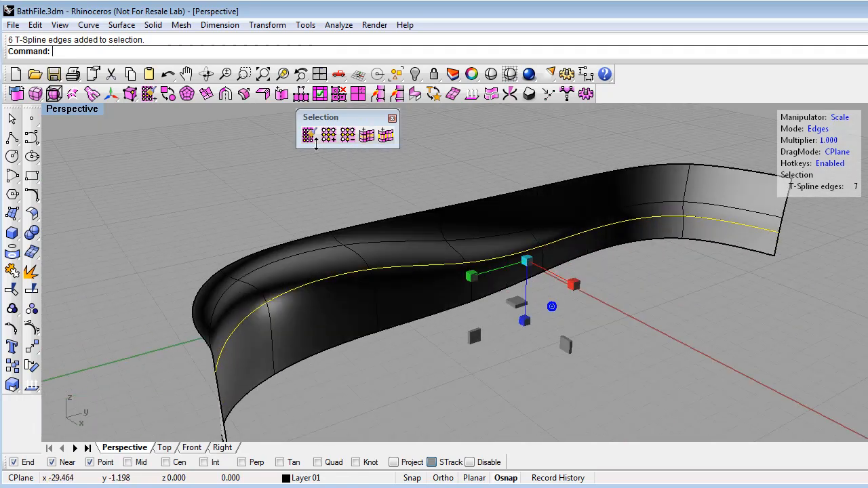
right_click(282, 98)
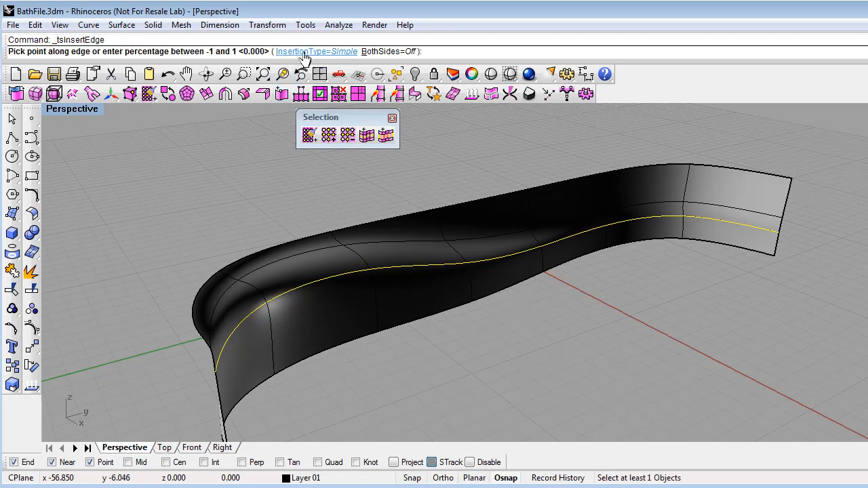
left_click(385, 54)
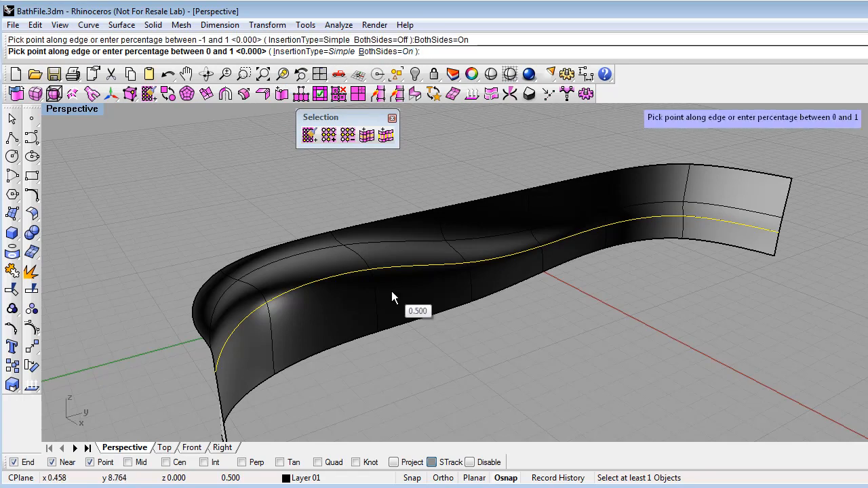
right_click_drag(374, 289, 363, 261)
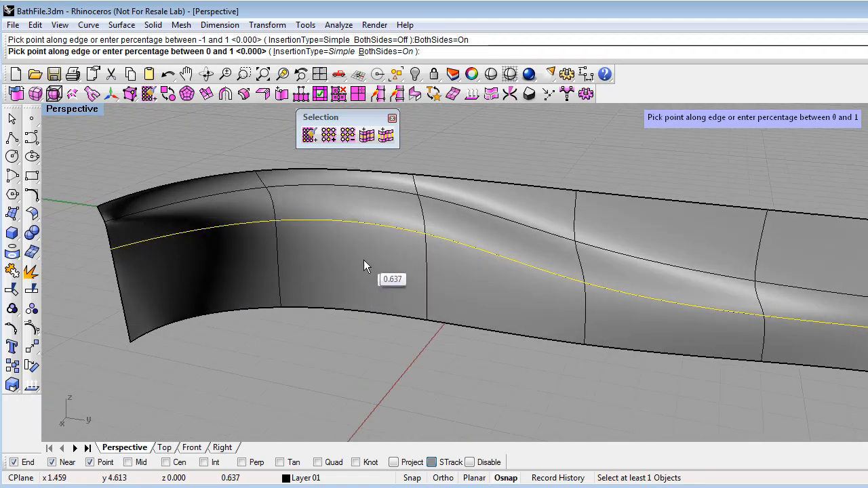
left_click(425, 250)
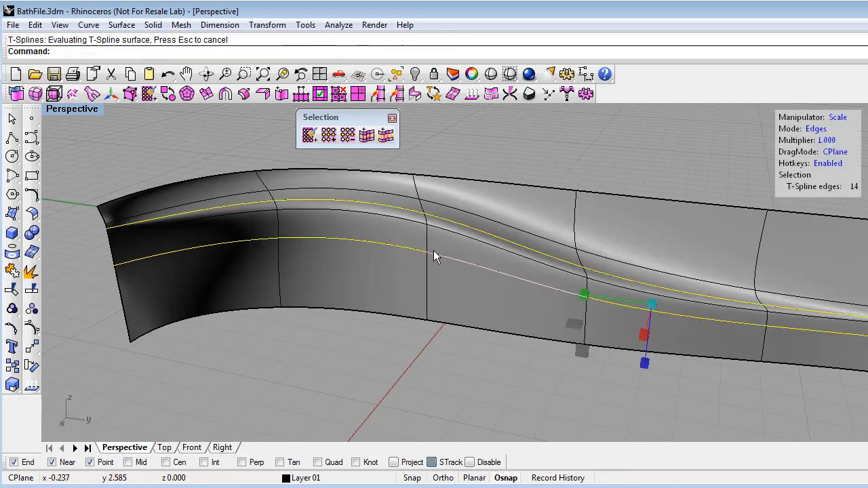
- Select one edge on the seam between the rim and the upper wall and extend the selection to the full edge loop
right_click_drag(438, 243, 359, 271)
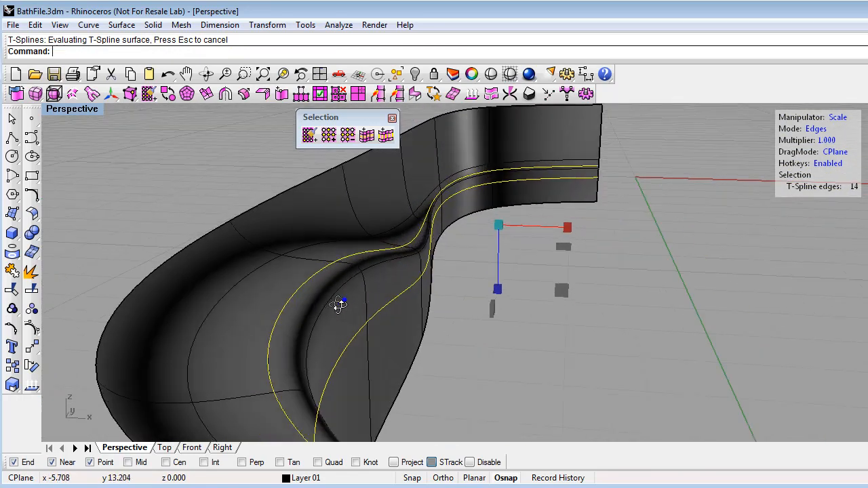
right_click_drag(328, 313, 378, 314)
right_click_drag(321, 286, 329, 284)
left_click(314, 300)
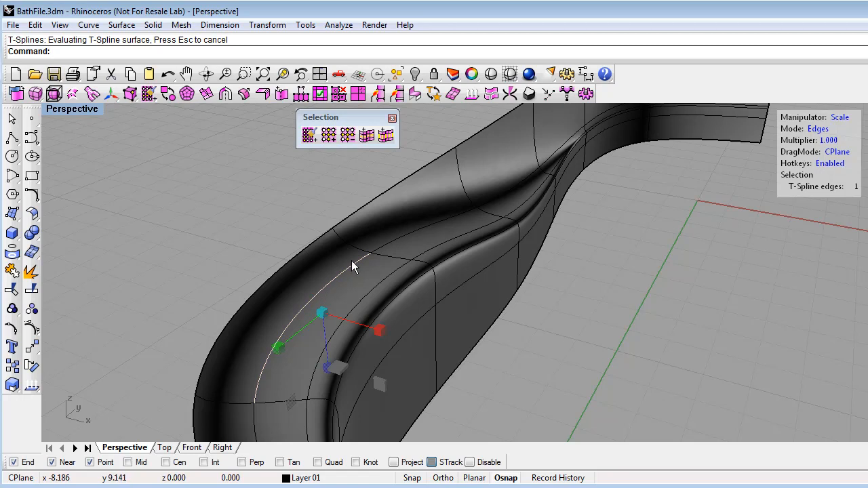
left_click(365, 135)
- Insert edges on both sides of the selected upper seam loop at .15 using simple insertion, and clear the selection
right_click_drag(377, 256, 412, 203)
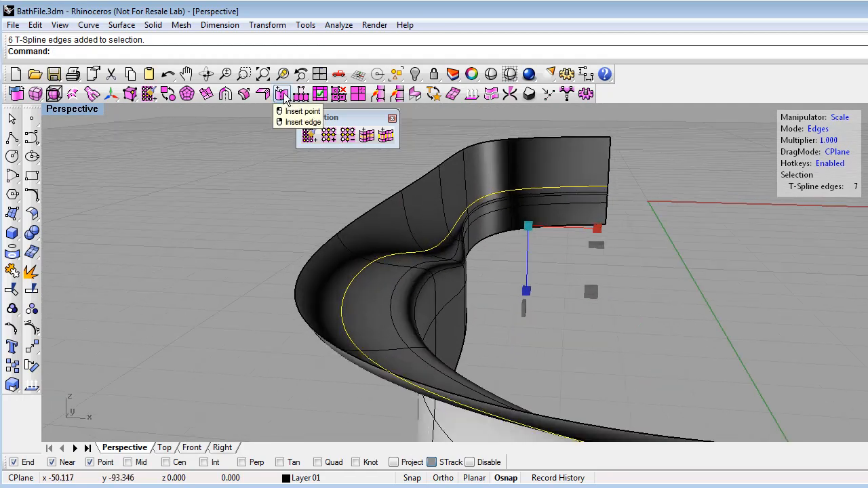
right_click(282, 94)
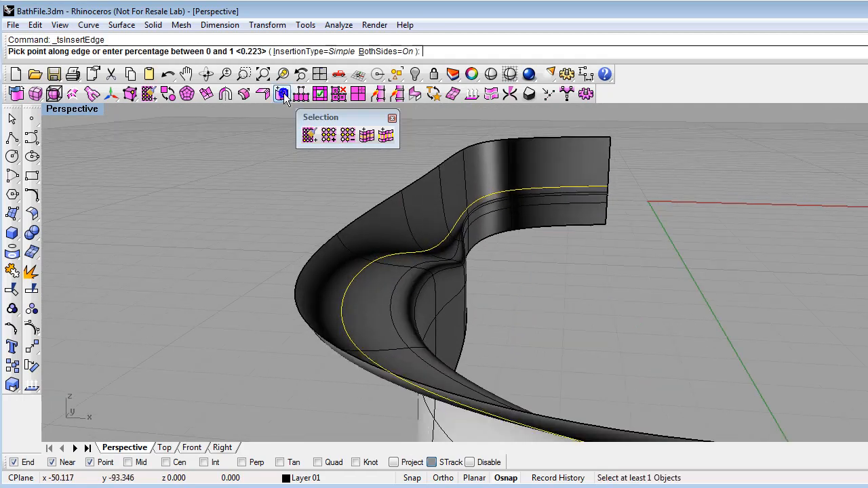
scroll(360, 272, "up", 5)
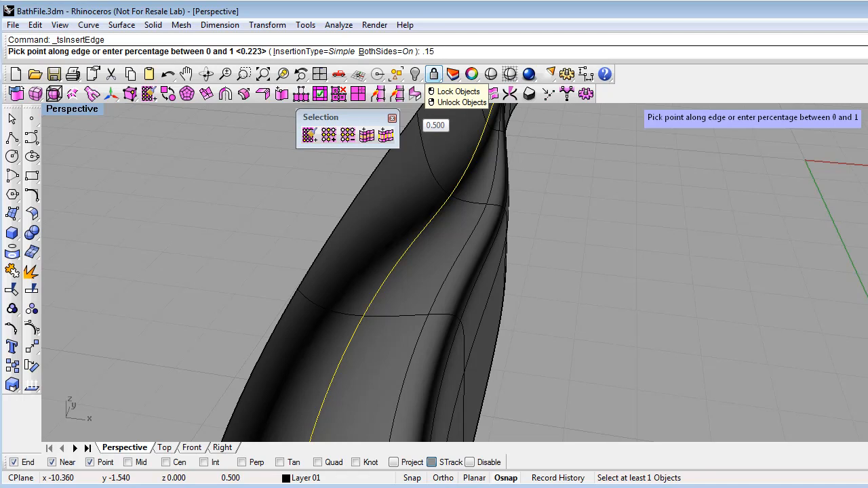
key("Return")
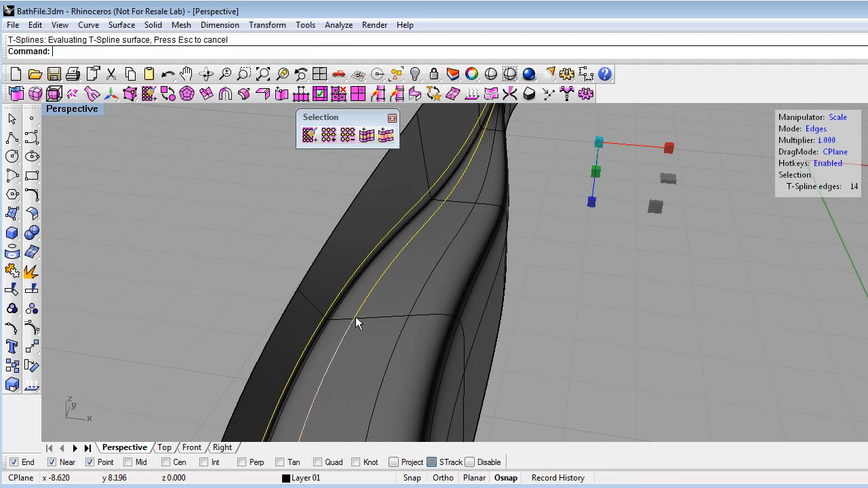
right_click_drag(416, 345, 420, 305)
left_click(579, 362)
- Delete the four closely spaced lengthwise edges across the rim in the wall's end span beside the green axis
right_click_drag(567, 360, 491, 318)
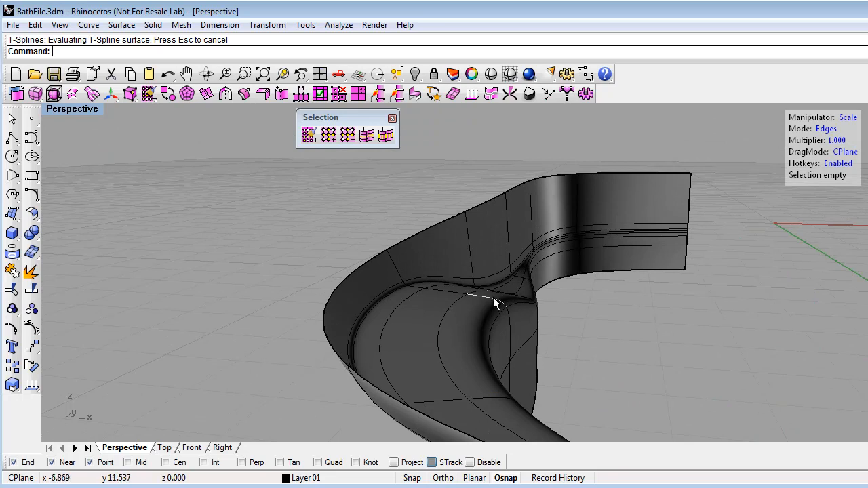
right_click_drag(542, 337, 415, 271)
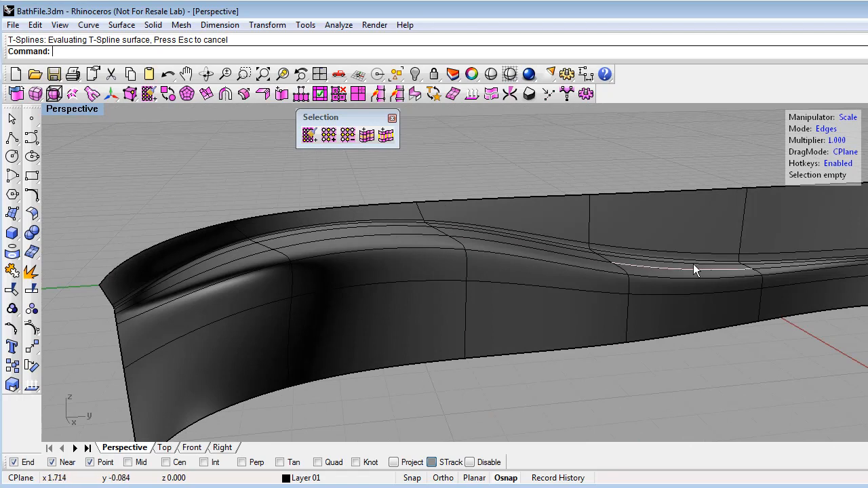
right_click_drag(562, 341, 428, 352)
scroll(615, 391, "down", 5)
right_click_drag(617, 391, 366, 302, "shift")
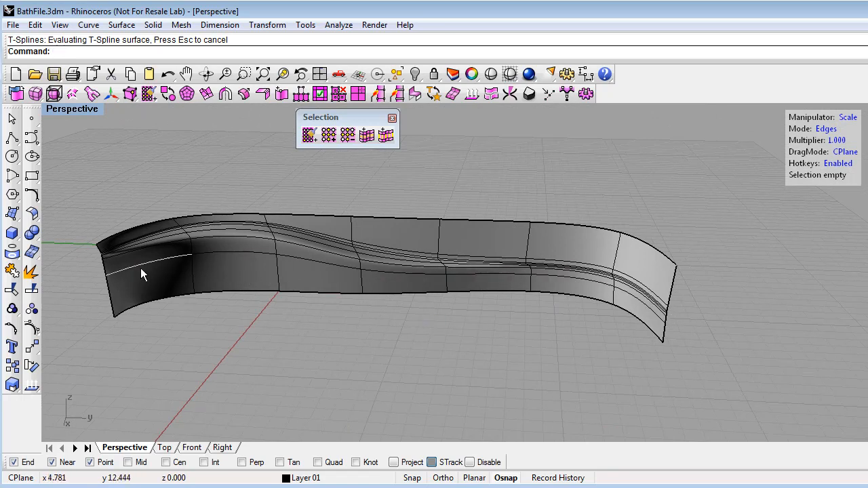
right_click_drag(201, 324, 316, 330)
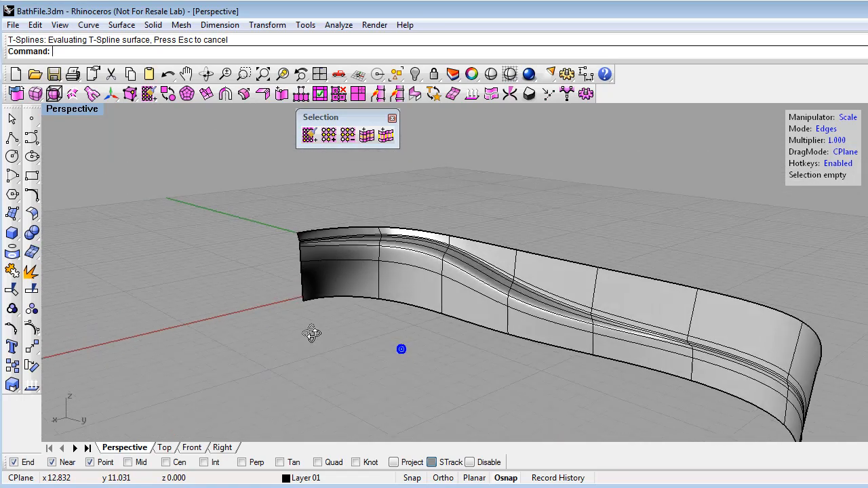
scroll(324, 246, "up", 5)
mouse_move(365, 265)
right_mouse_down()
mouse_move(346, 301)
mouse_move(281, 288)
mouse_move(222, 215)
right_mouse_up()
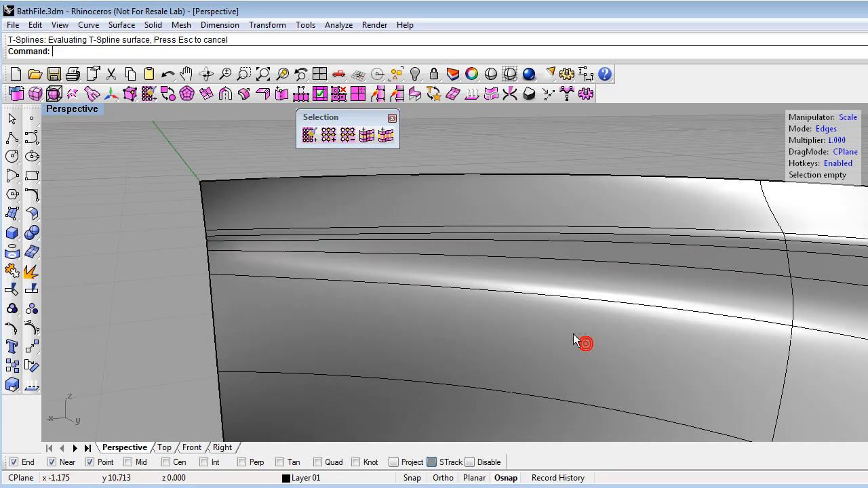
left_click_drag(545, 235, 543, 229)
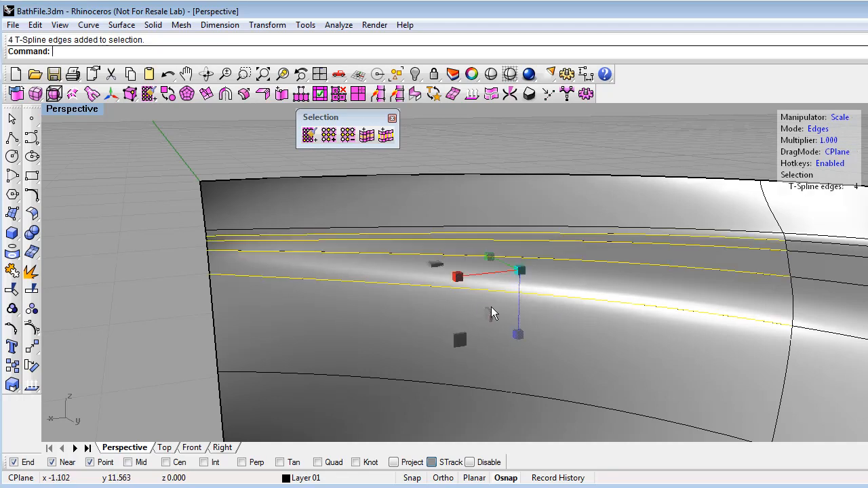
left_click(337, 97)
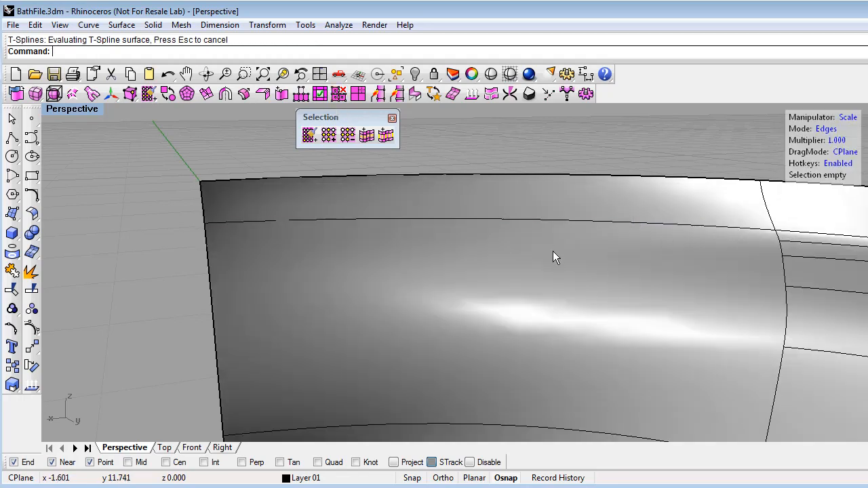
- Select the four closely spaced rim edges in each of the last three spans at the wall's opposite end and delete them
scroll(553, 252, "down", 3)
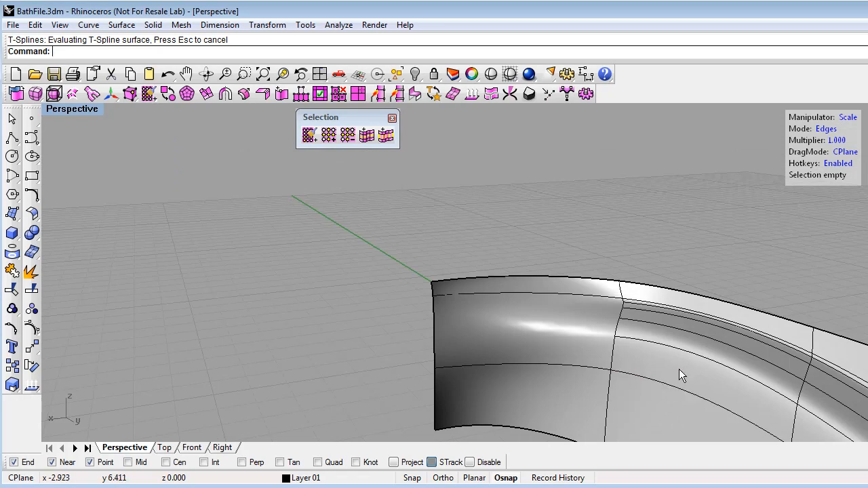
right_click_drag(656, 383, 399, 272)
scroll(589, 261, "up", 3)
right_click_drag(587, 282, 463, 269, "shift")
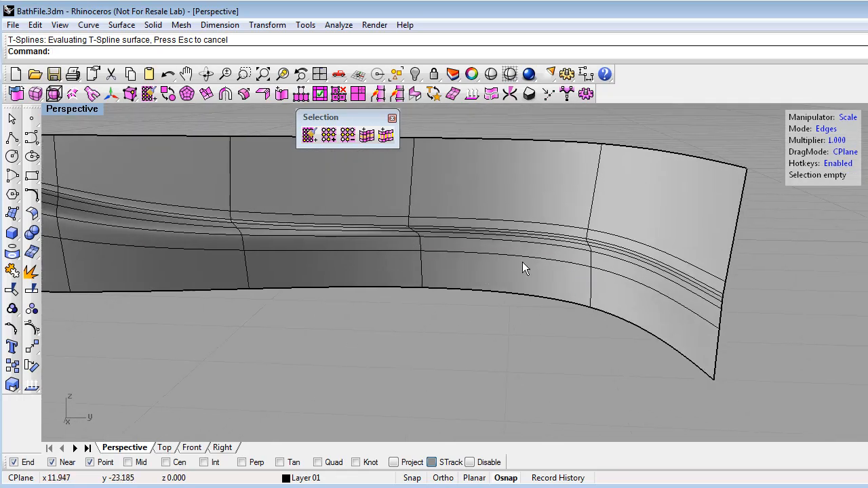
right_click_drag(525, 263, 548, 267)
scroll(419, 247, "up", 3)
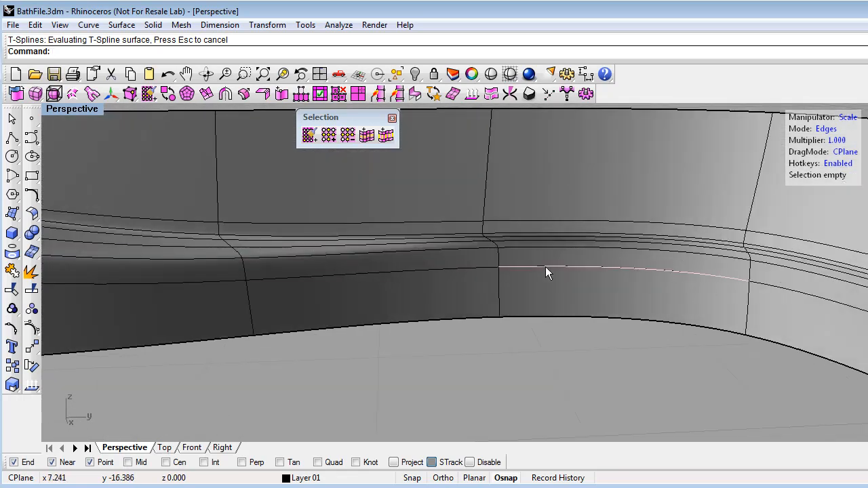
left_click(443, 261)
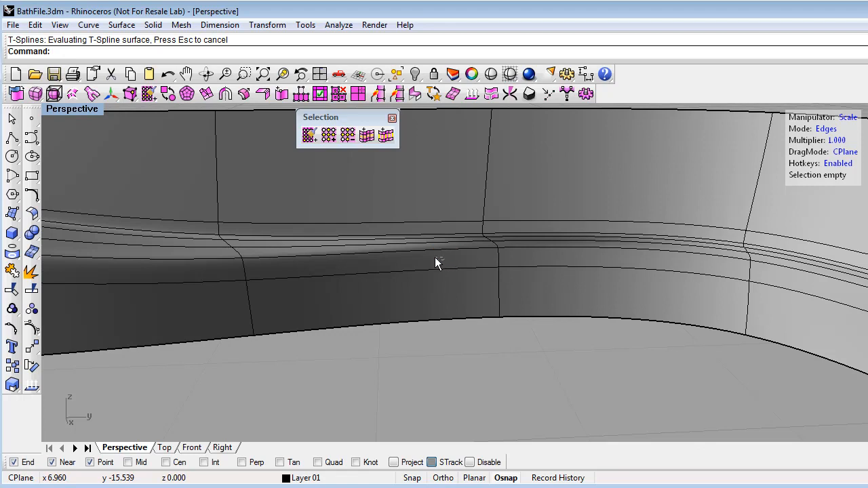
left_click_drag(417, 238, 405, 229)
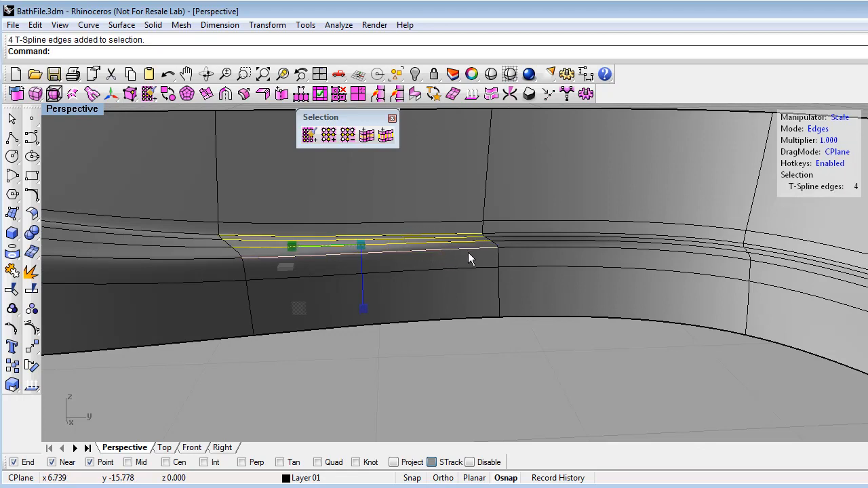
left_click_drag(587, 259, 556, 229)
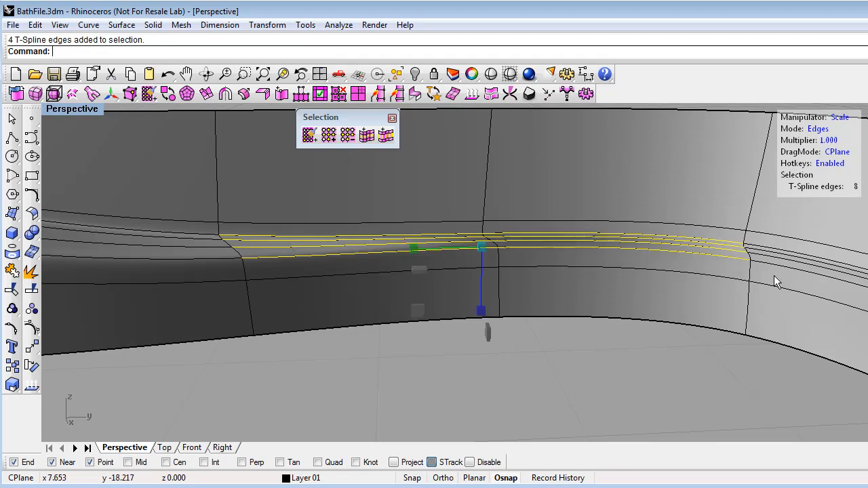
left_click_drag(803, 286, 783, 247)
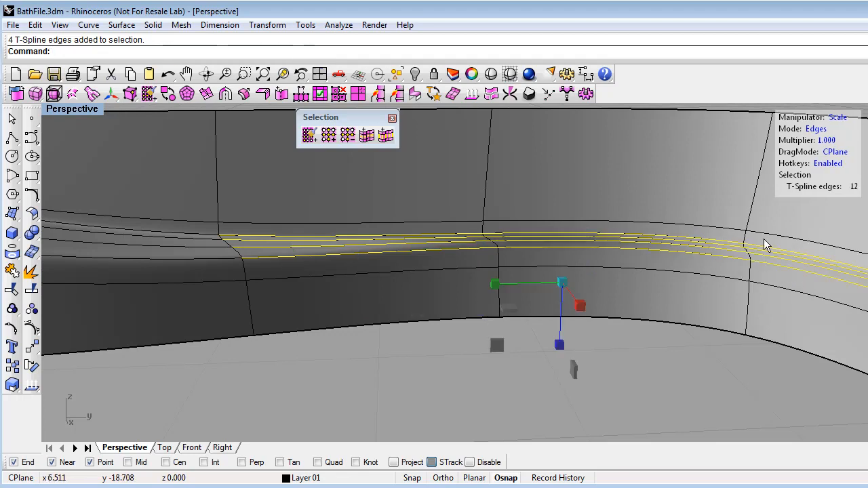
left_click(345, 100)
- Inspect how the rim creases fade out at both ends, using a shaded preview without wires, and exit the preview
scroll(514, 252, "down", 5)
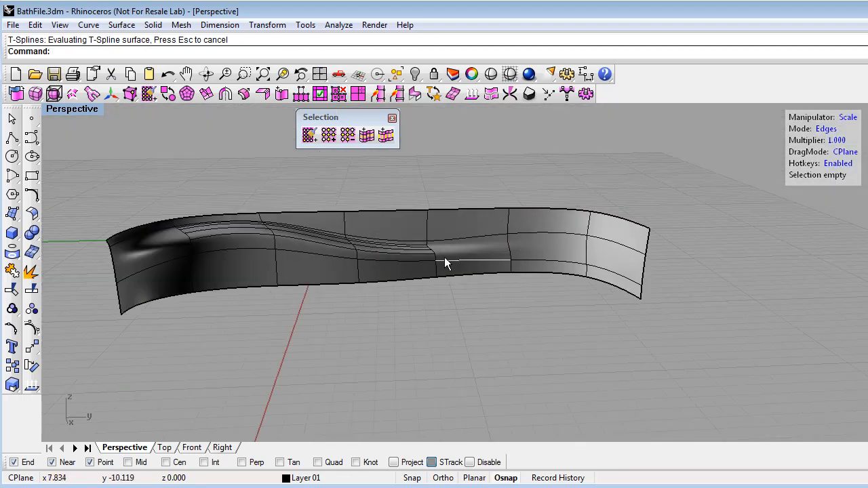
scroll(444, 257, "down", 2)
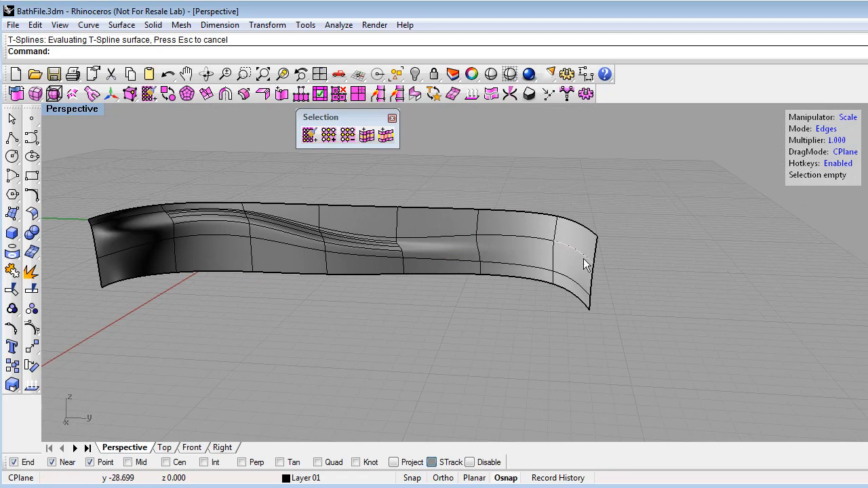
right_click_drag(410, 273, 453, 318)
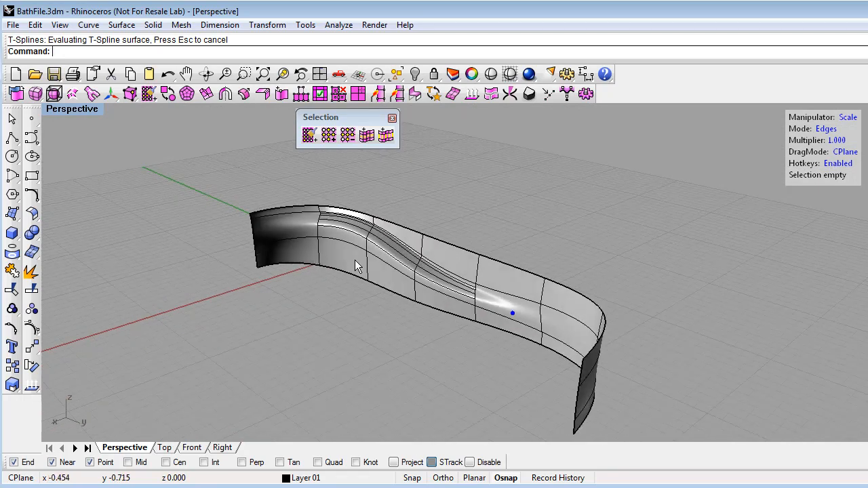
scroll(357, 251, "up", 4)
left_click(491, 74)
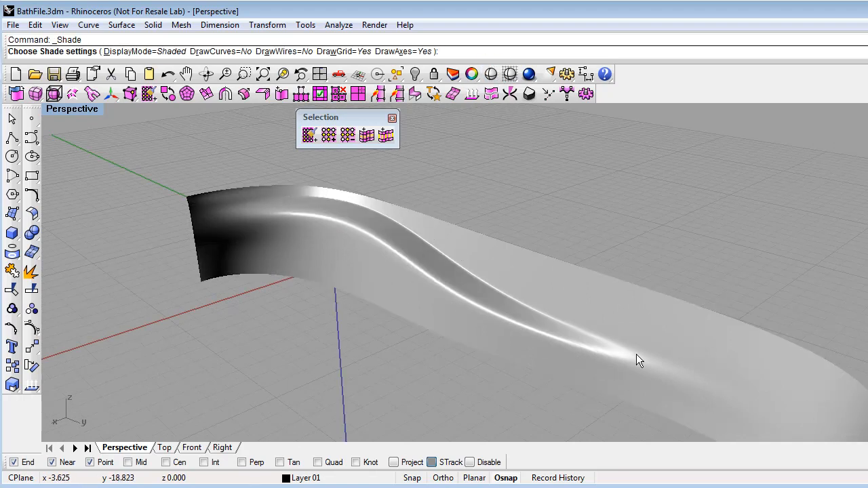
scroll(748, 397, "down", 4)
mouse_move(748, 397)
right_mouse_down()
mouse_move(740, 386)
mouse_move(737, 393)
right_mouse_up()
right_click(737, 393)
left_click(702, 402)
- Try moving the lower rim crease edge in the last creased span with the Translate manipulator, and examine how the crease fades
scroll(662, 327, "up", 2)
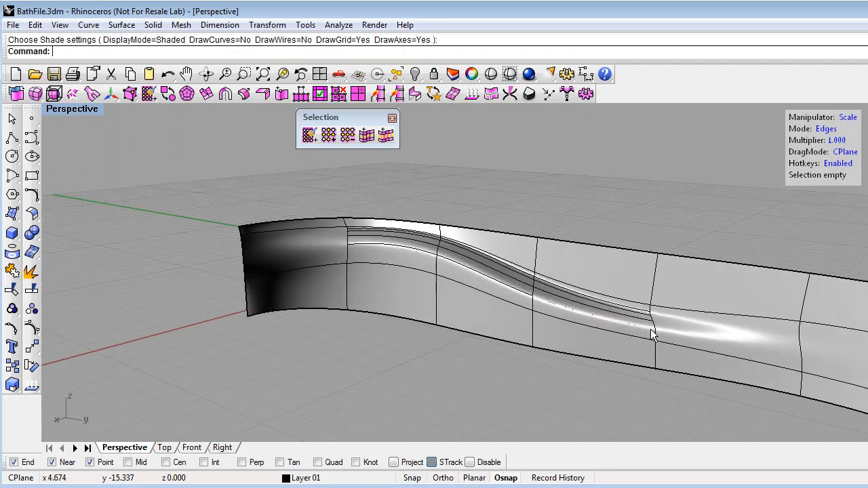
left_click(649, 329)
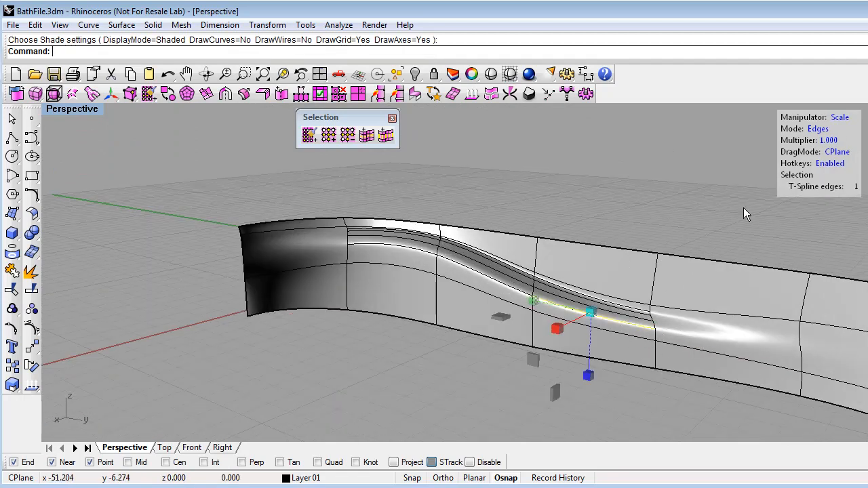
left_click(819, 130)
left_click(820, 129)
left_click(641, 329)
left_click(839, 118)
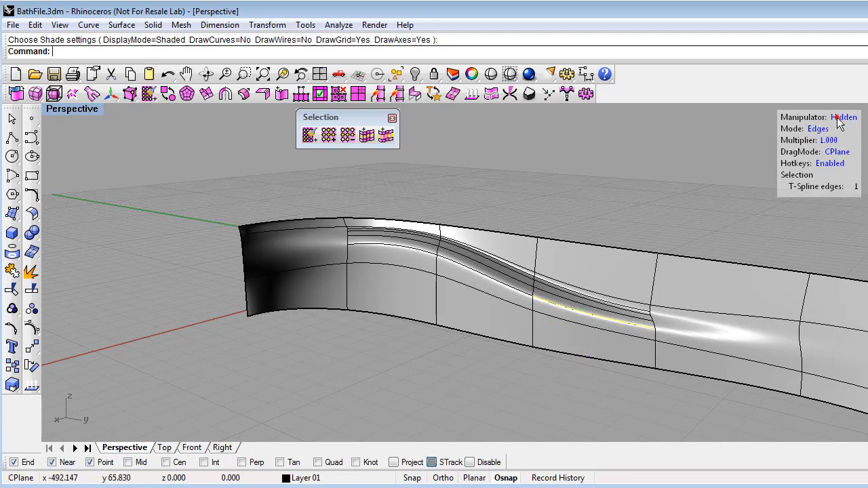
left_click(839, 117)
mouse_move(573, 324)
left_mouse_down()
mouse_move(547, 348)
mouse_move(580, 325)
mouse_move(555, 347)
mouse_move(587, 338)
mouse_move(575, 340)
left_mouse_up()
scroll(656, 315, "up", 4)
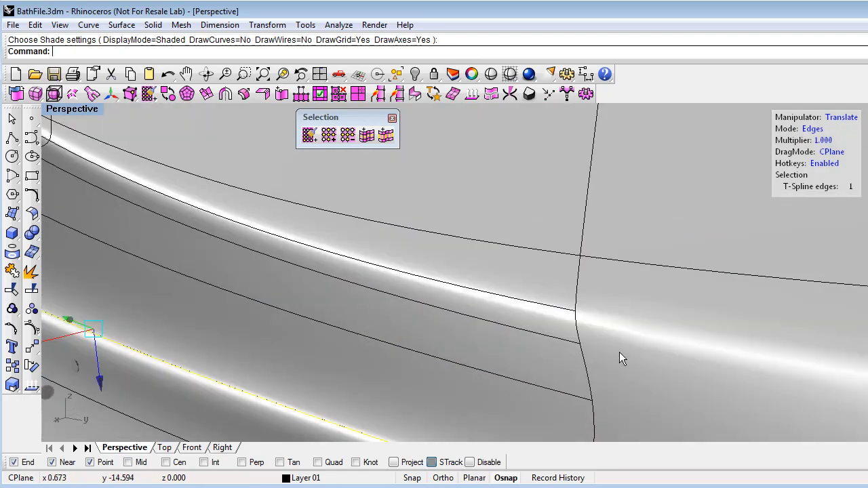
scroll(597, 333, "down", 1)
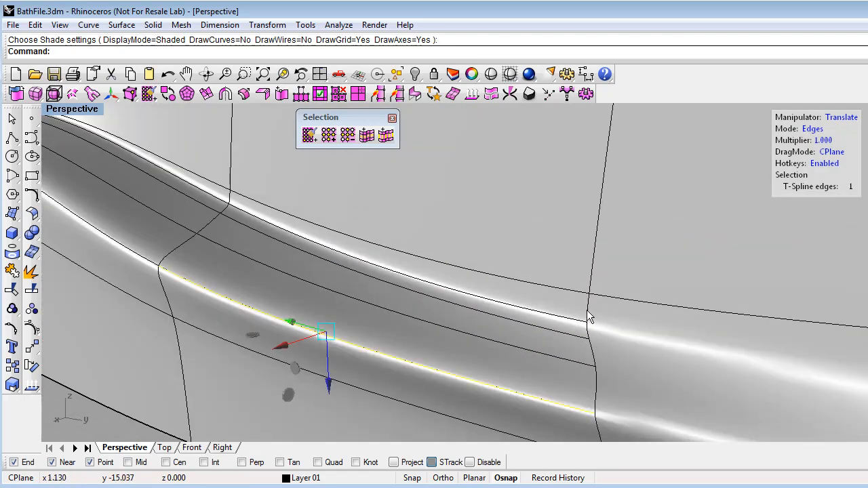
scroll(598, 335, "down", 2)
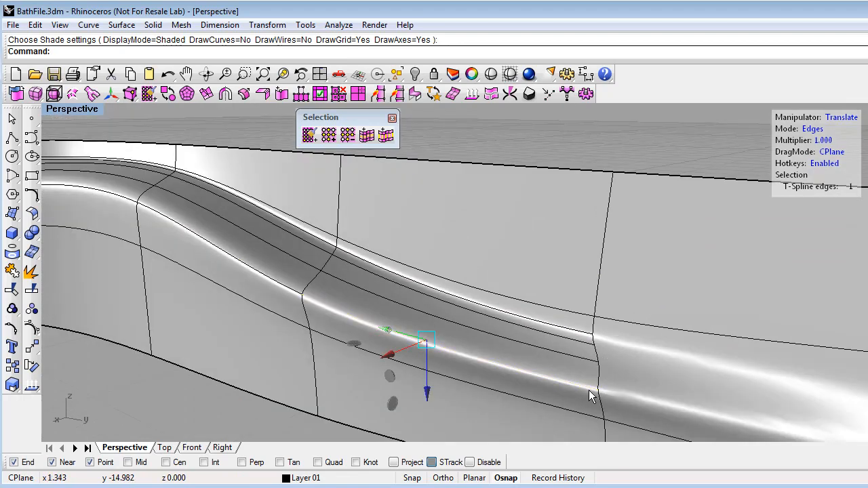
- Undo the rim edge move and clear the selection
key("ctrl+z")
scroll(588, 390, "down", 4)
right_click_drag(584, 401, 567, 329)
left_click(562, 385)
- Try selecting the wall's whole bottom border from one picked edge with the edge loop selection, and clear the selection
scroll(563, 383, "down", 2)
right_click_drag(578, 381, 450, 342)
right_click_drag(477, 283, 383, 262)
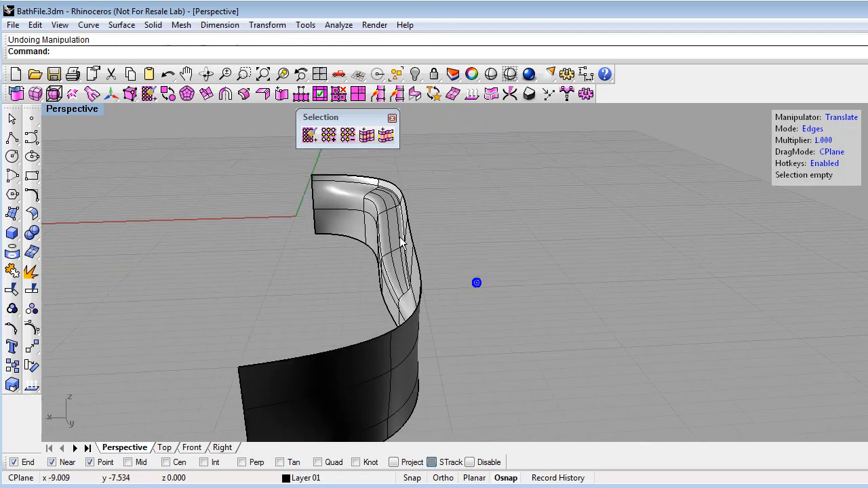
right_click_drag(309, 262, 438, 267)
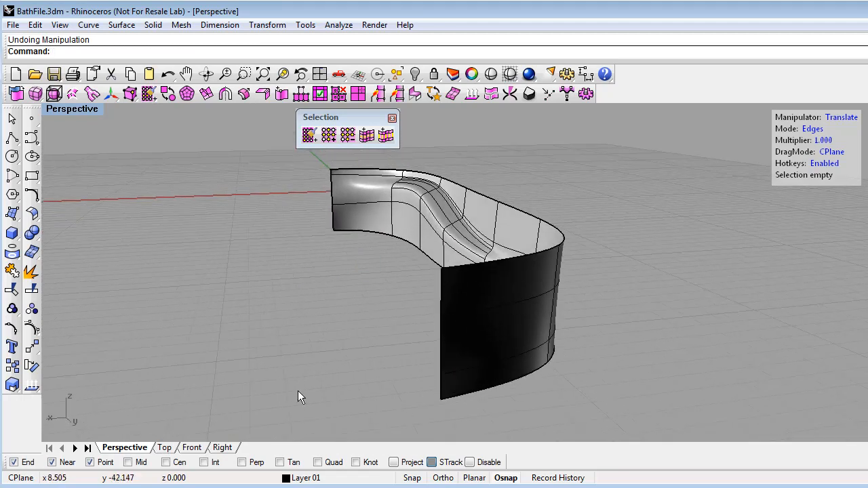
right_click_drag(410, 336, 400, 361)
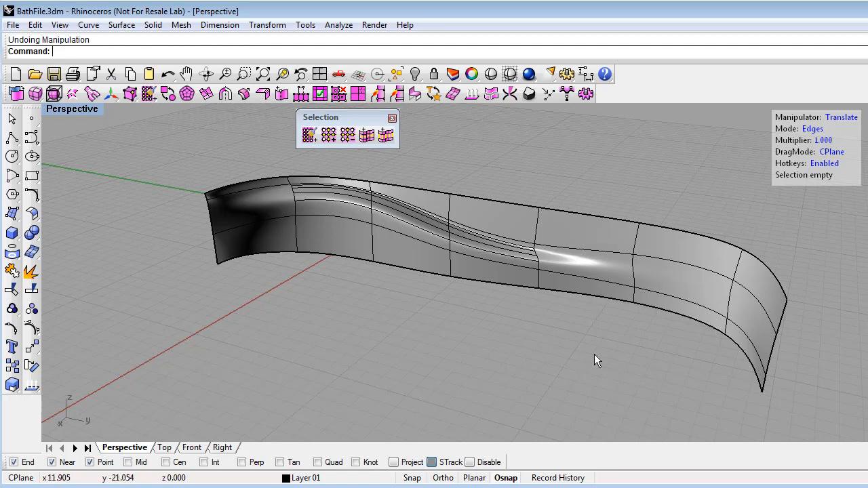
right_click_drag(580, 349, 563, 340, "shift")
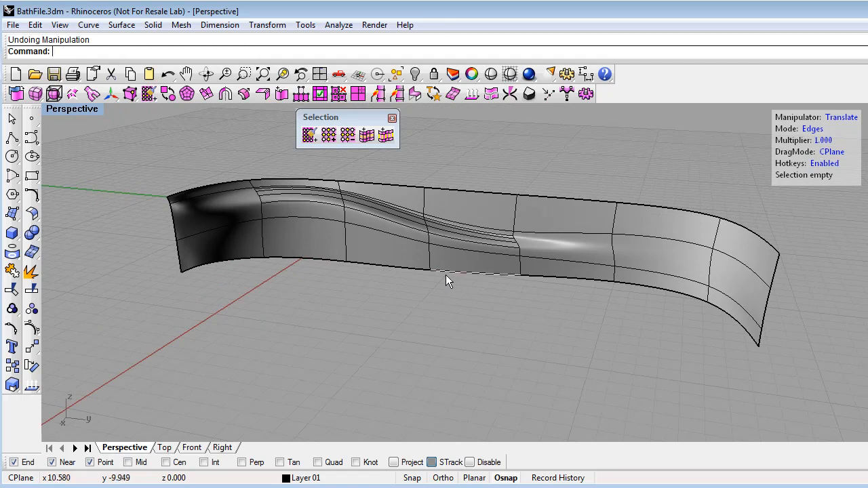
left_click(383, 270)
right_click_drag(386, 316, 457, 327)
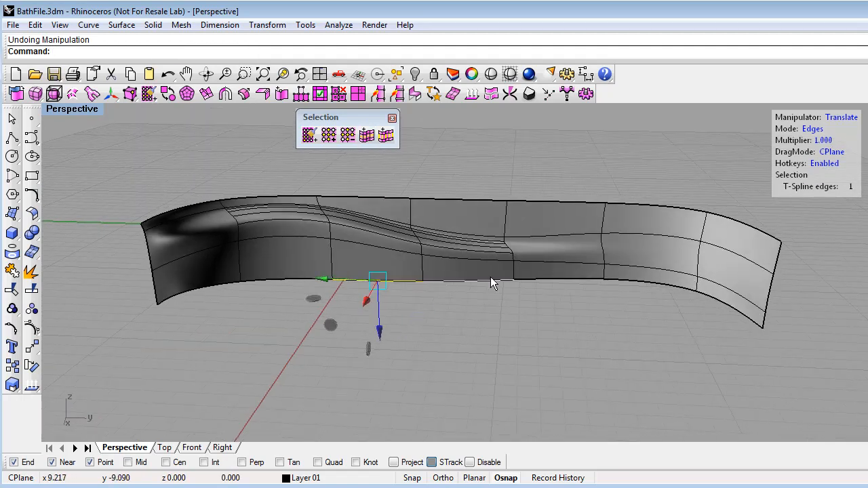
left_click(366, 137)
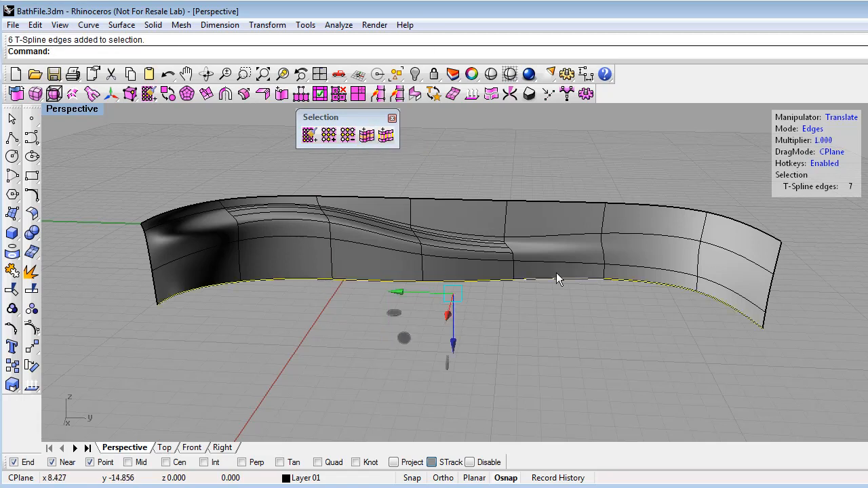
left_click(584, 324)
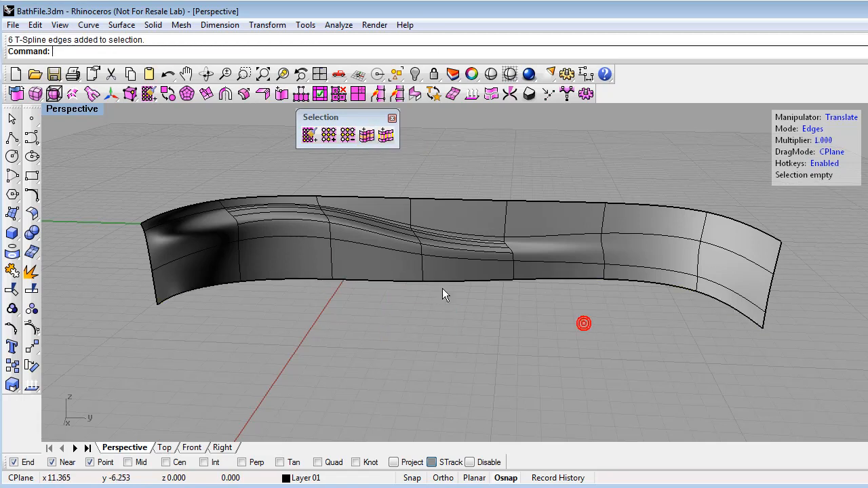
- Select the wall's entire bottom edge loop, extrude it, and move the new edges slightly downward
double_click(377, 281)
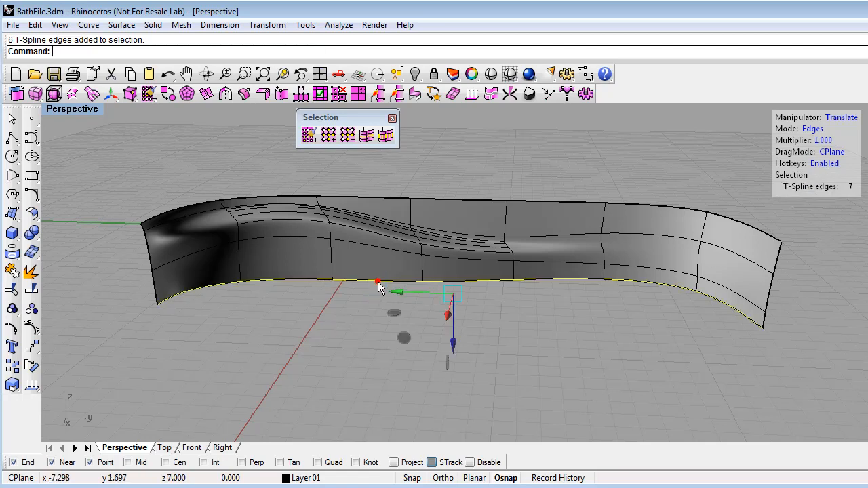
right_click_drag(558, 319, 537, 316)
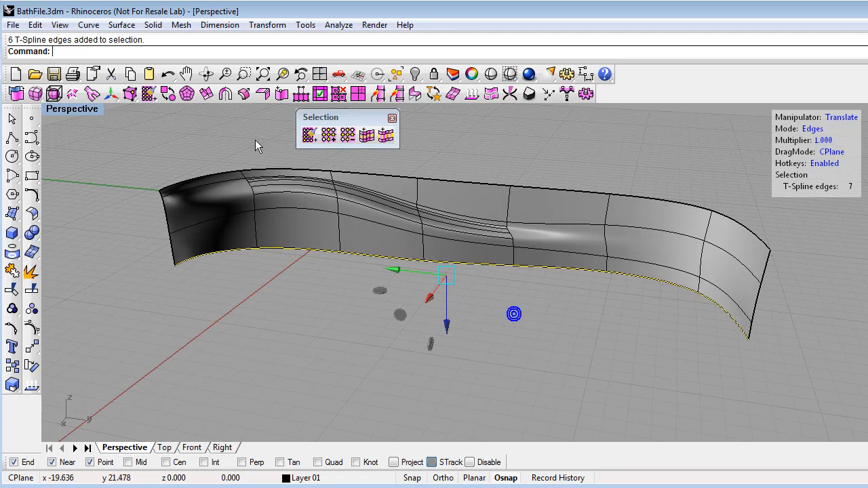
left_click(206, 97)
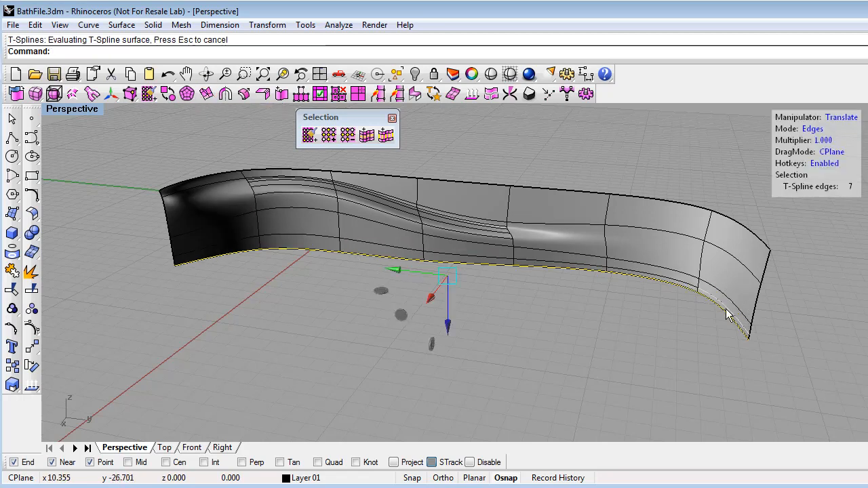
left_click_drag(451, 327, 447, 336)
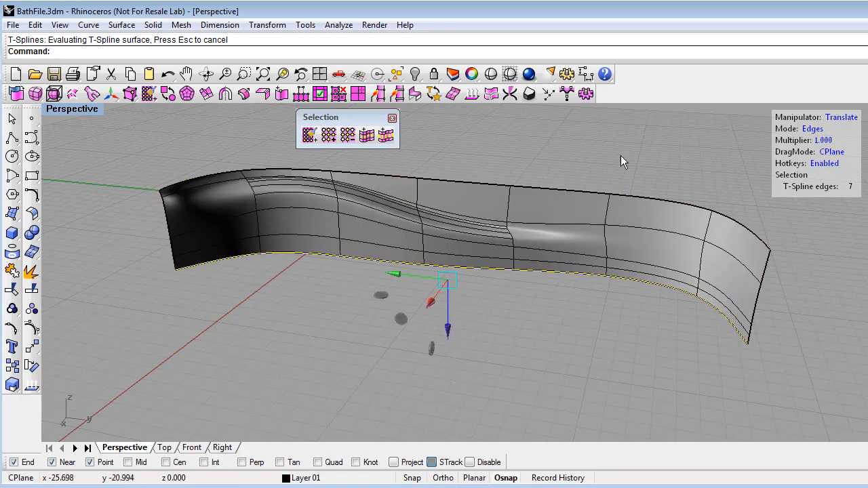
- Scale the extruded bottom edge loop slightly inward with the Scale manipulator to round the wall's base, and clear the selection
left_click(842, 117)
left_click(842, 117)
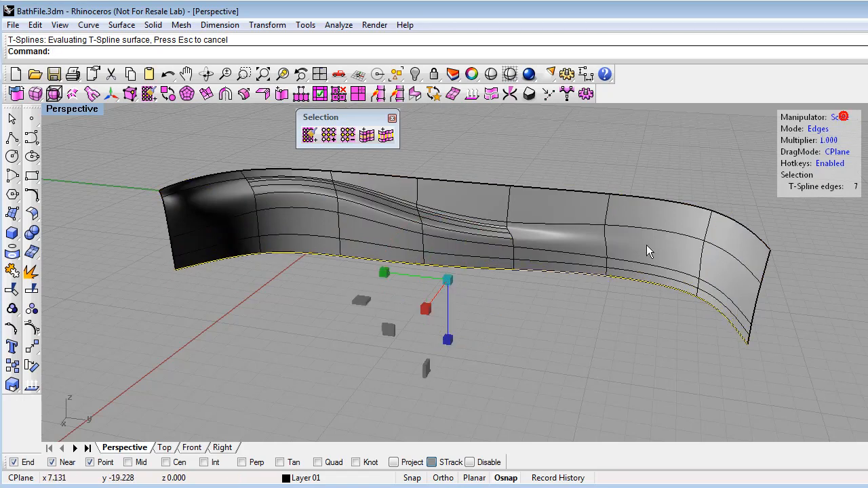
right_click_drag(483, 318, 476, 337)
left_click_drag(440, 302, 427, 310)
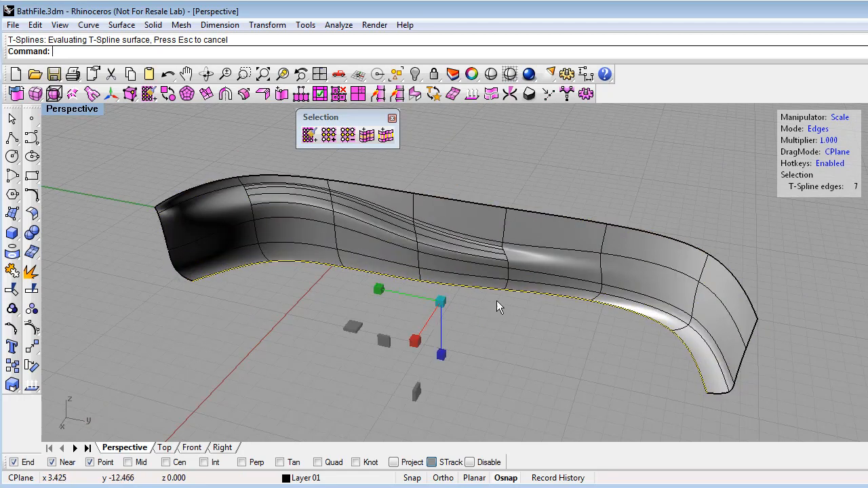
right_click_drag(517, 361, 468, 379)
left_click(437, 383)
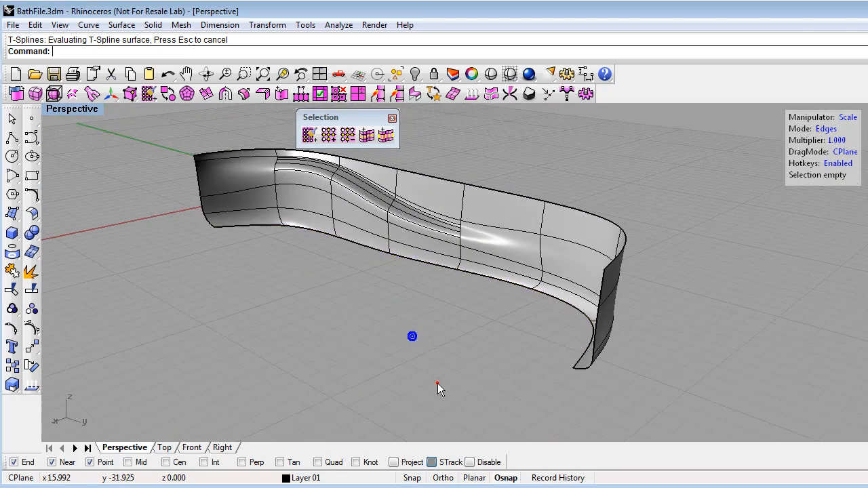
- Extrude the three middle edges of the bottom border, move them inward along the red axis as floor faces, and clear the selection
right_click_drag(437, 328, 415, 330)
right_click_drag(360, 287, 395, 303)
left_click(355, 271)
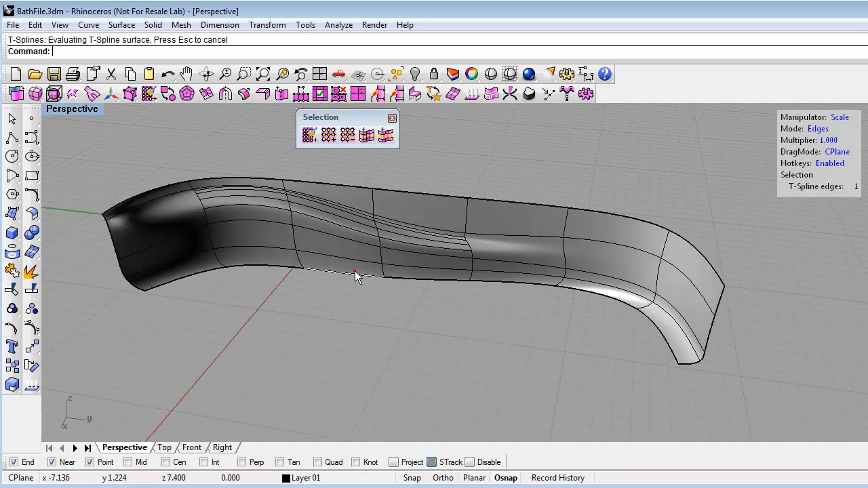
left_click(427, 281, "shift")
left_click(494, 283, "shift")
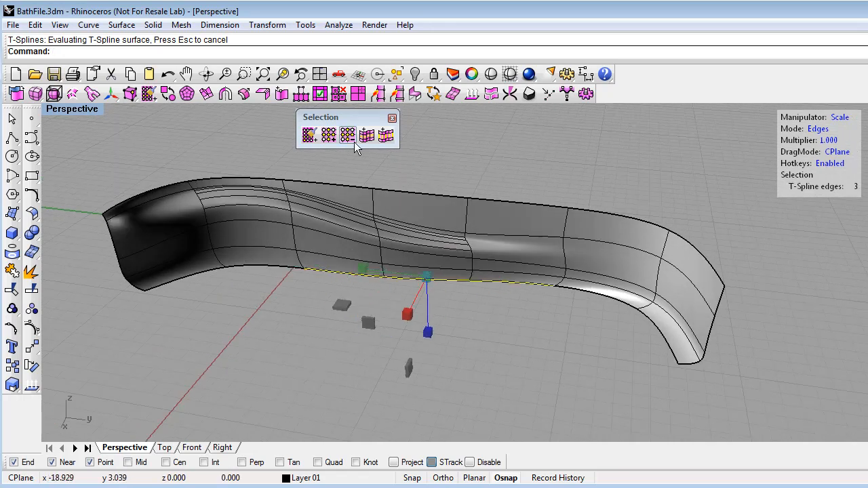
left_click(205, 94)
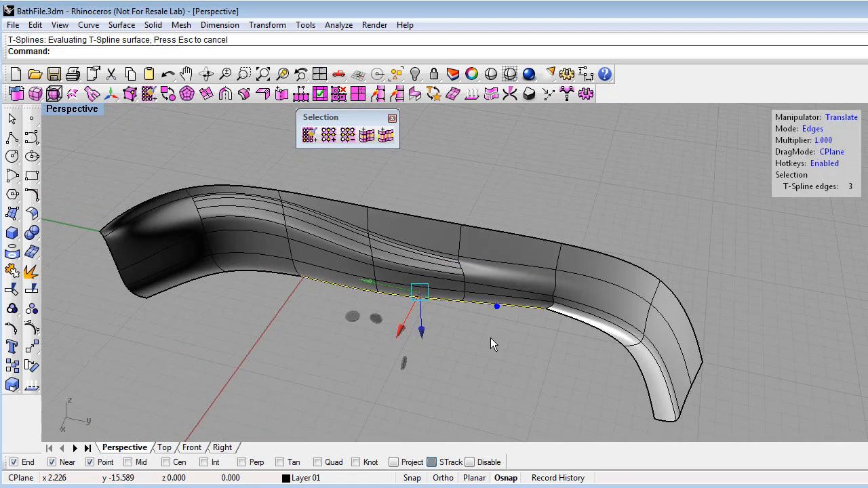
right_click_drag(490, 339, 485, 330)
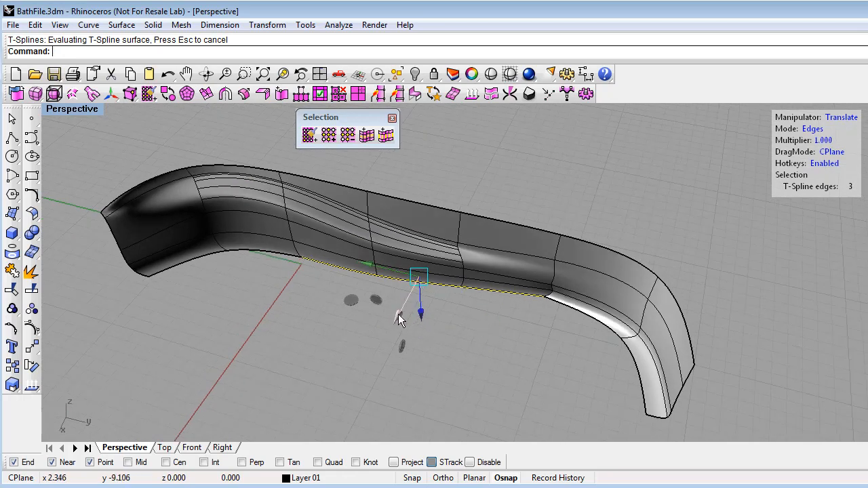
left_click_drag(398, 313, 387, 384)
right_click_drag(462, 400, 381, 311)
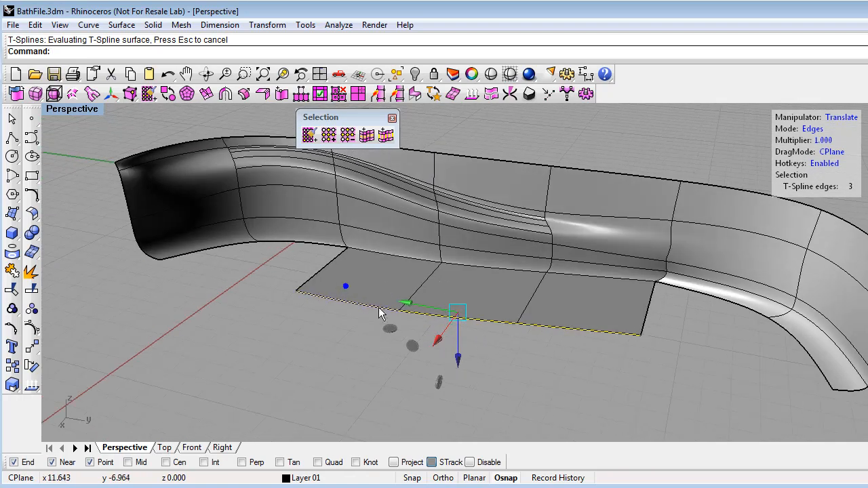
right_click_drag(450, 258, 311, 304)
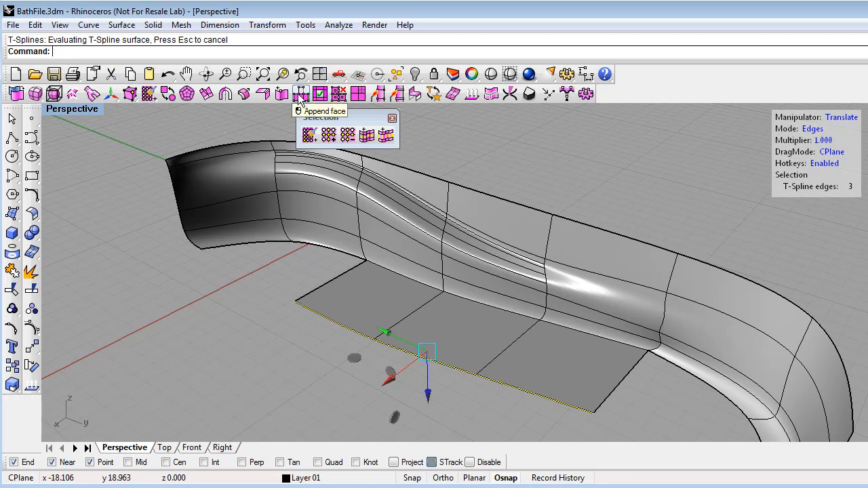
mouse_move(267, 256)
right_mouse_down()
mouse_move(327, 271)
mouse_move(297, 303)
mouse_move(306, 269)
right_mouse_up()
left_click(290, 278)
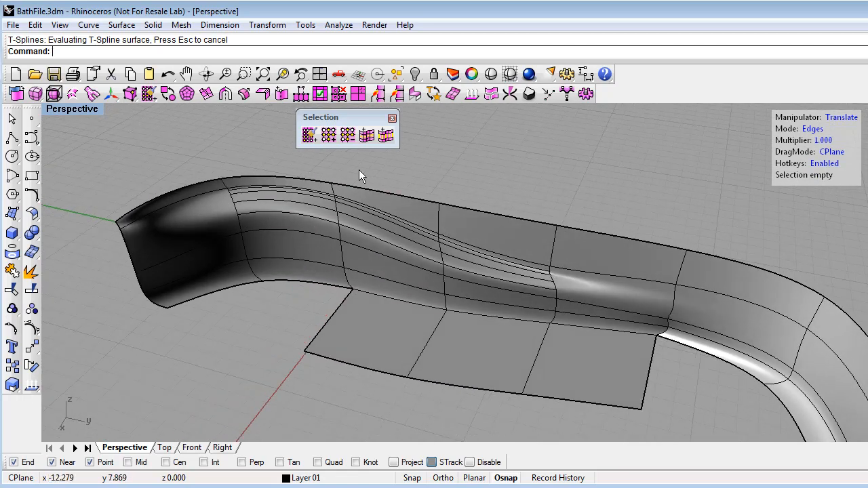
- Toggle the bath's T-Spline from smooth to box display with Smooth toggle
right_click_drag(484, 306, 484, 410)
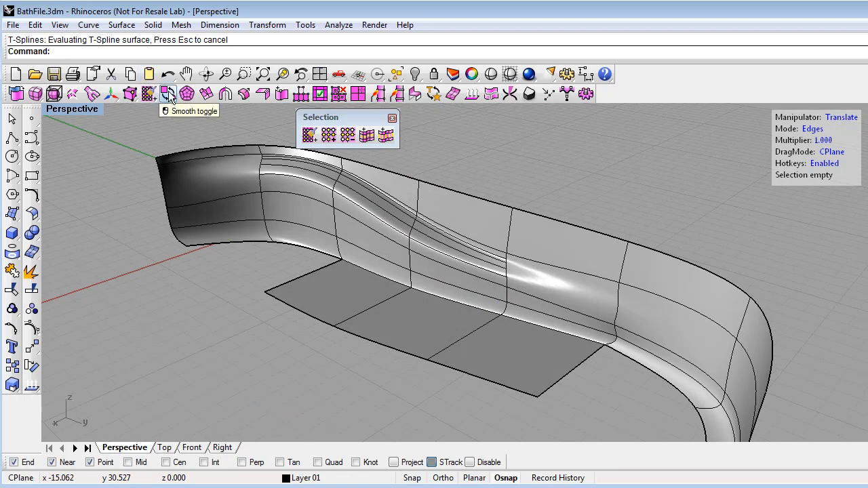
left_click(169, 95)
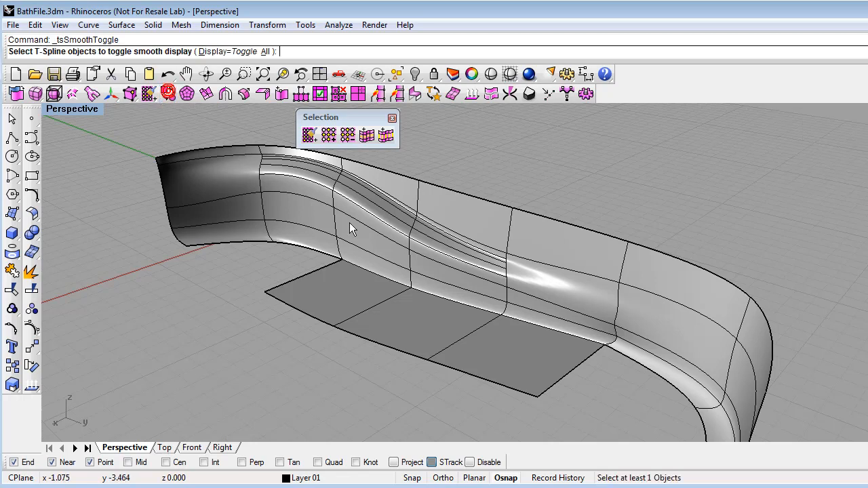
left_click(414, 267)
key("Return")
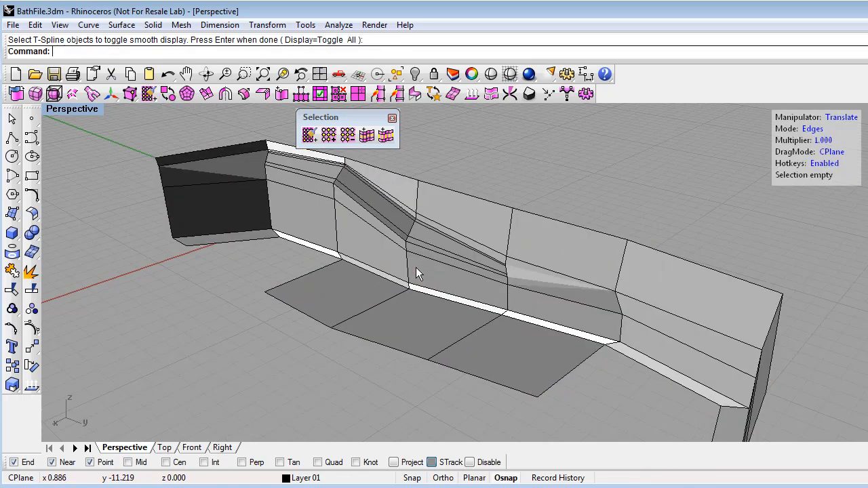
- Append a four-point floor face between the extruded floor faces and the wall base at the bath end nearest the green axis
right_click_drag(253, 257, 288, 271)
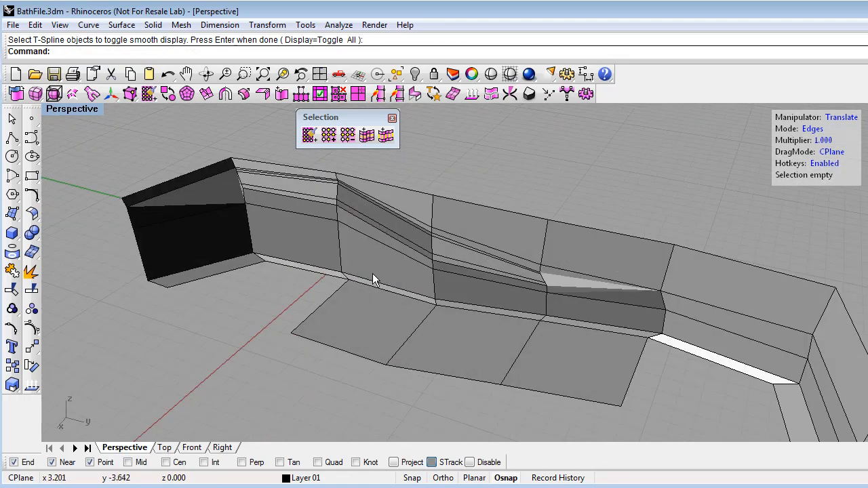
right_click_drag(326, 312, 347, 302)
scroll(328, 287, "up", 3)
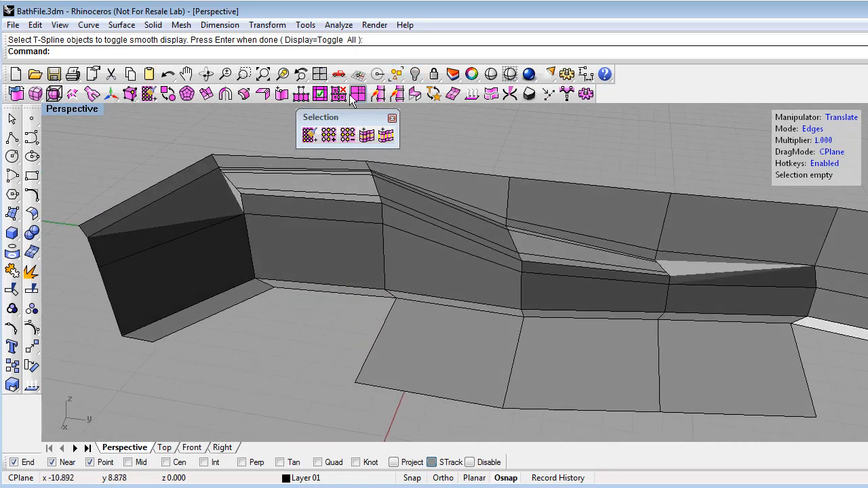
left_click(304, 97)
left_click(384, 348)
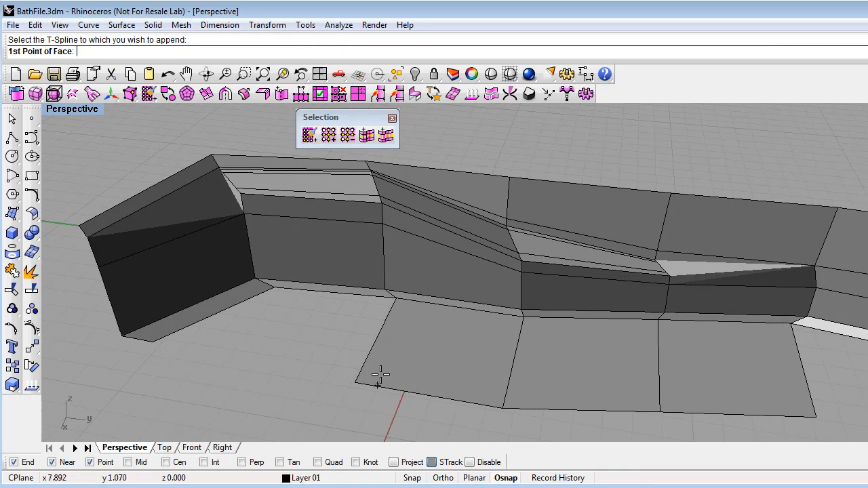
left_click(359, 383)
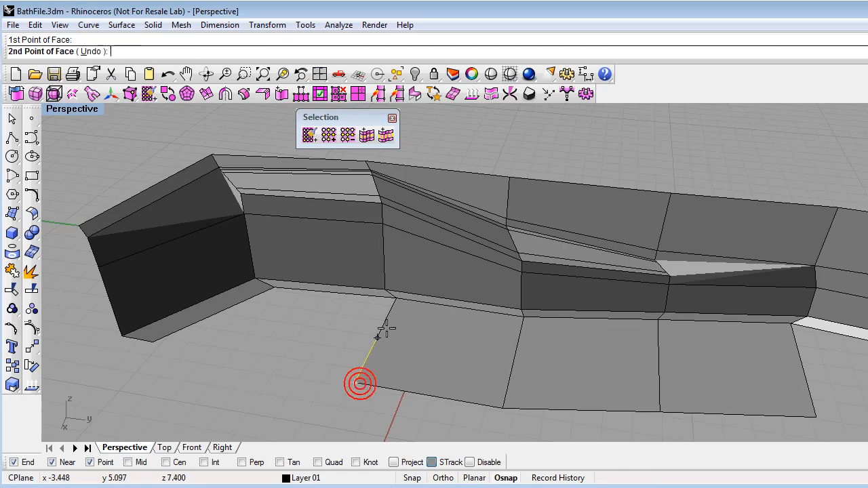
left_click(395, 300)
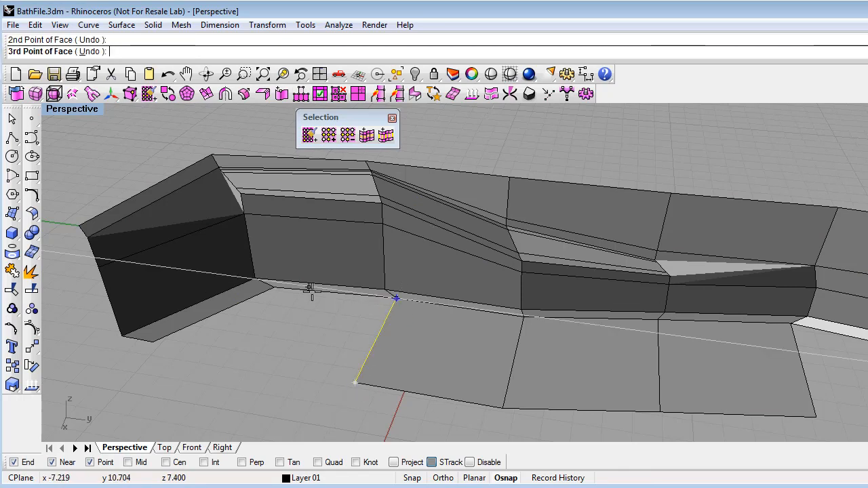
left_click(274, 288)
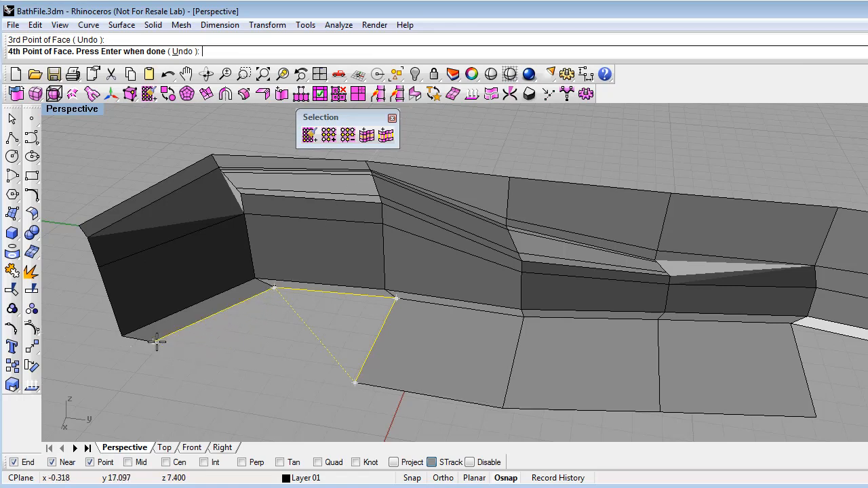
left_click(155, 341)
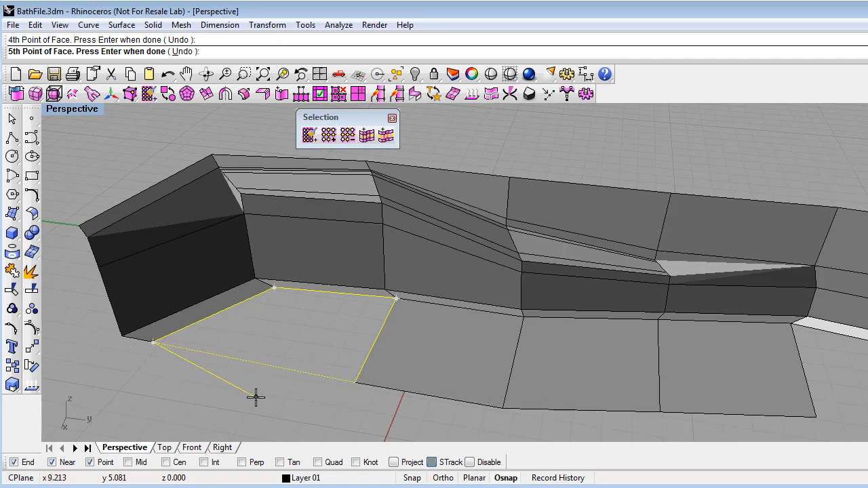
key("Return")
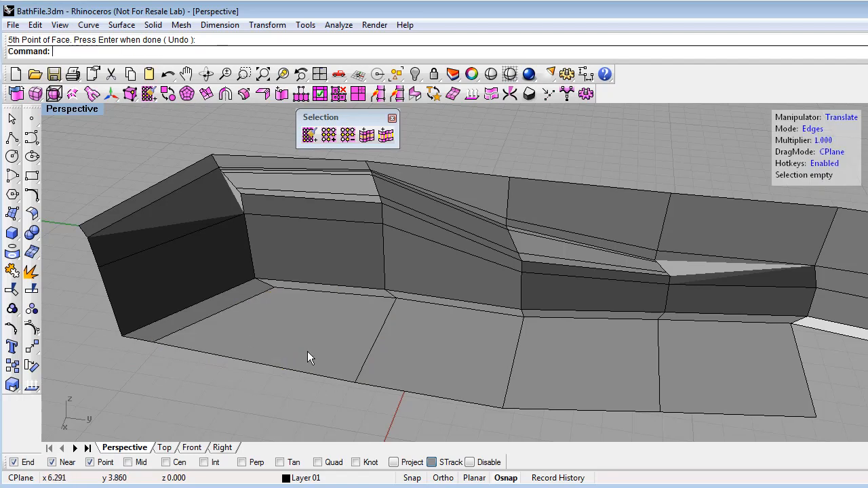
- Append a four-point floor face closing the gap between the last floor face and the wall base at the opposite end
right_click_drag(244, 333, 368, 336)
right_click_drag(592, 405, 482, 349)
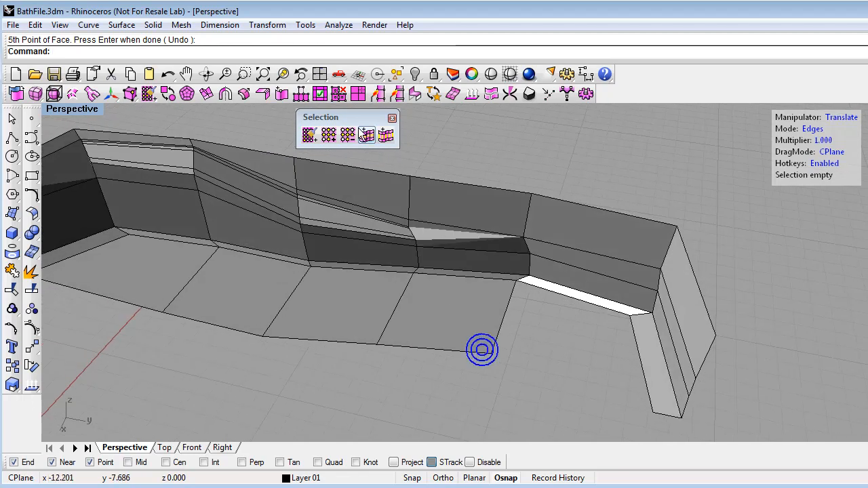
left_click(296, 95)
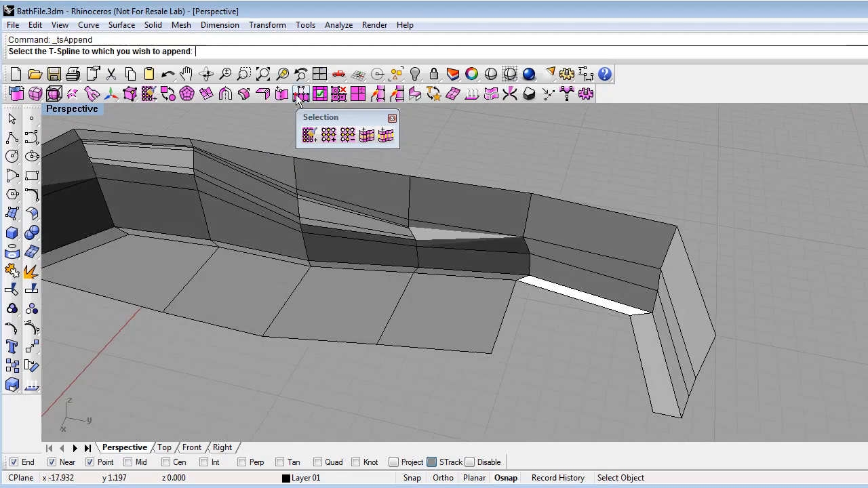
left_click(468, 324)
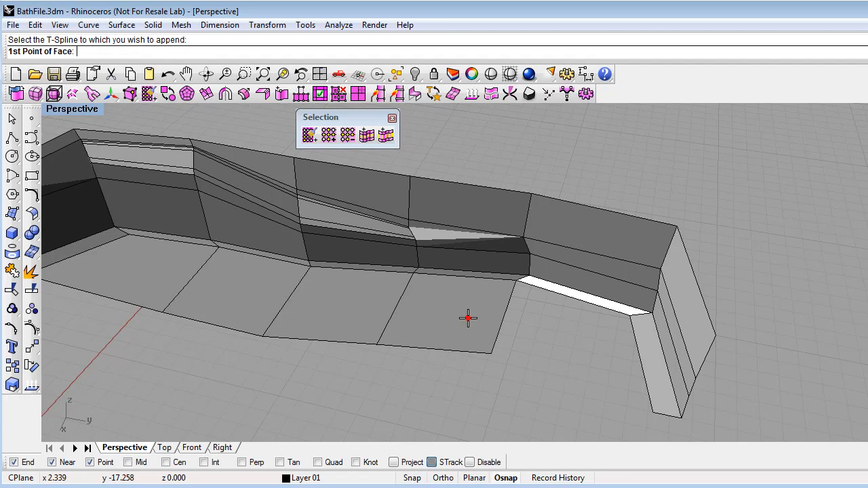
left_click(492, 354)
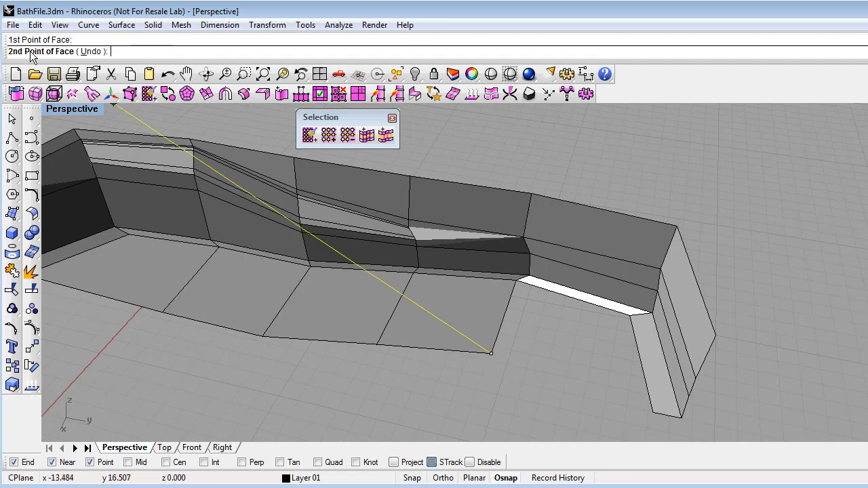
left_click(517, 280)
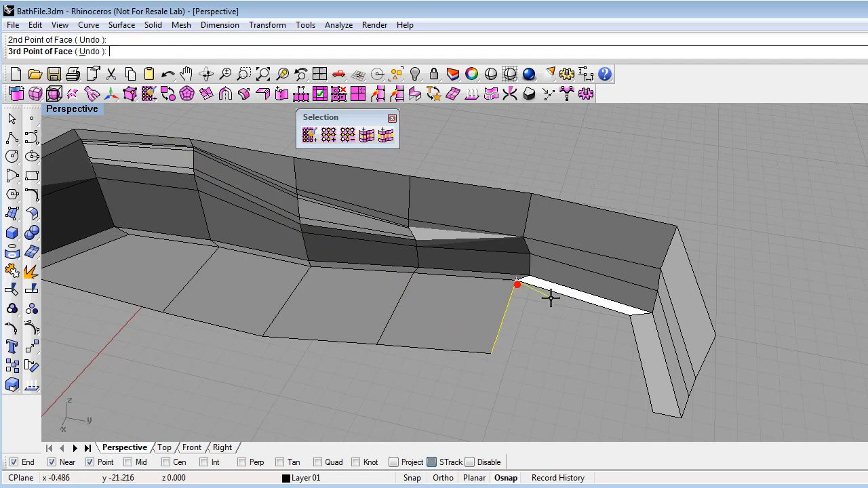
left_click(629, 319)
left_click(654, 411)
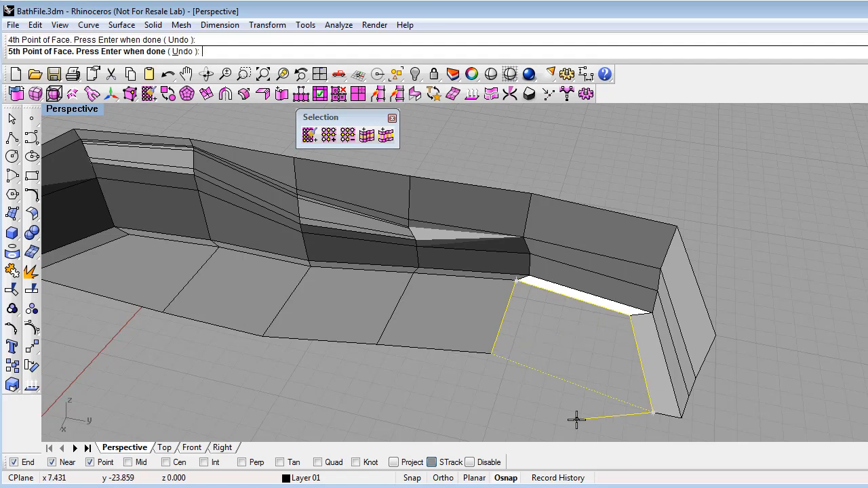
key("Return")
- Toggle the bath's T-Spline from box back to smooth display with Smooth toggle and view the rounded floor
right_click_drag(577, 420, 602, 377)
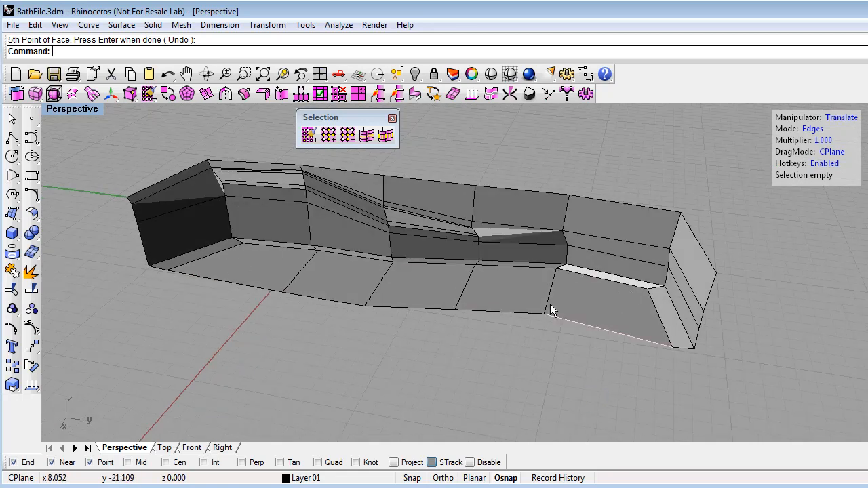
right_click_drag(323, 299, 323, 325)
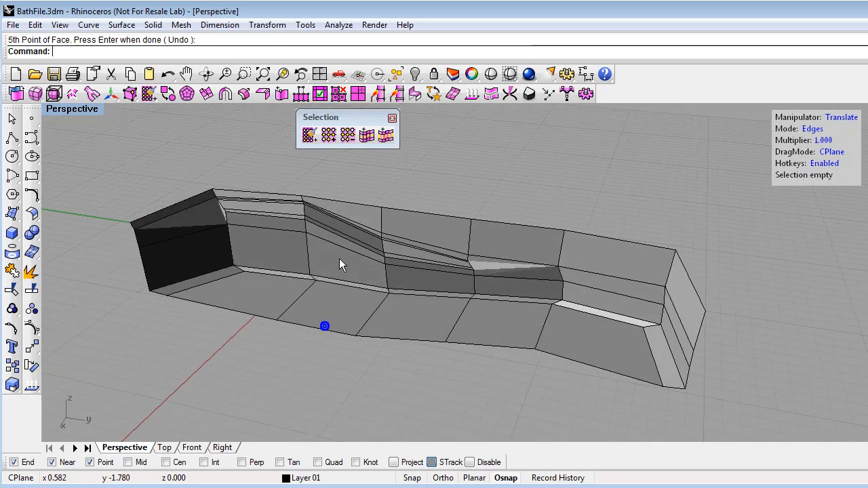
left_click(168, 94)
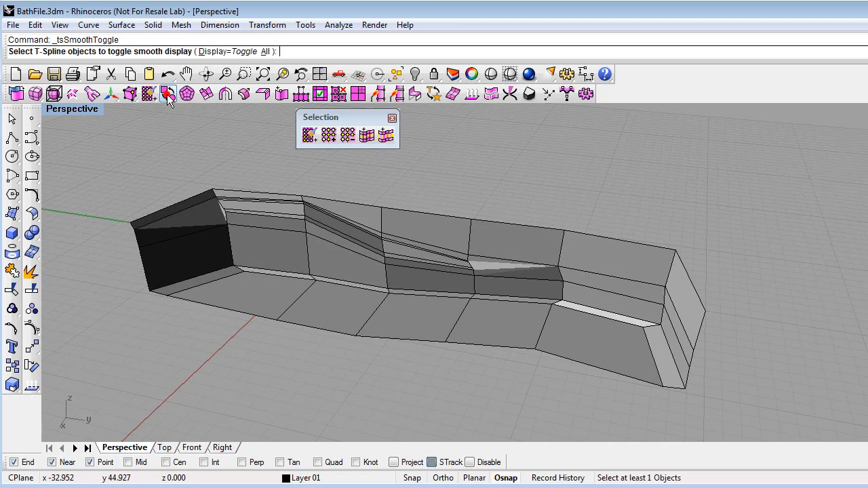
left_click(346, 290)
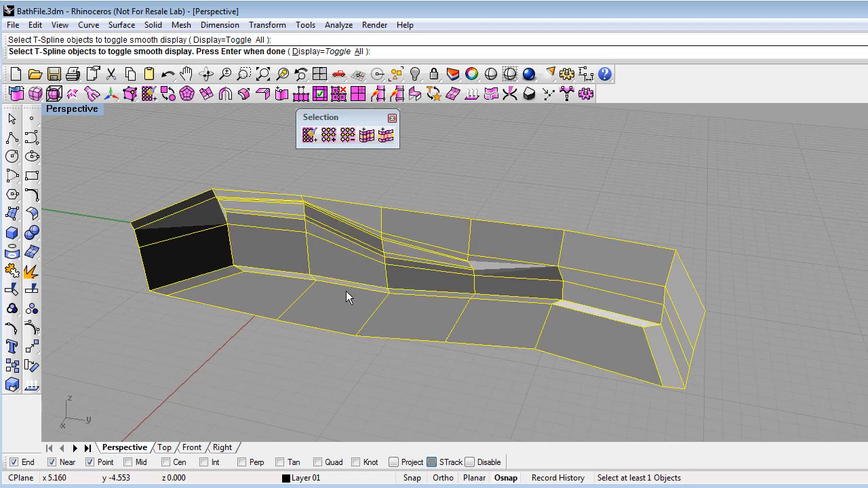
key("Return")
right_click_drag(454, 339, 577, 355)
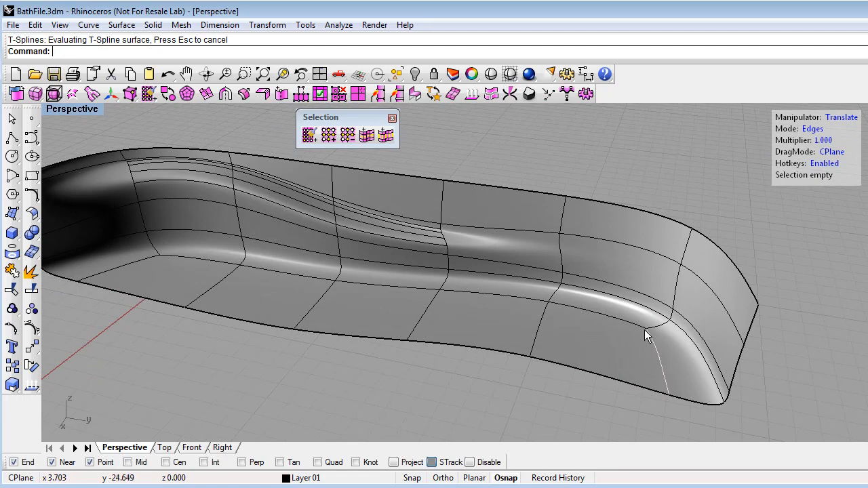
right_click_drag(753, 288, 557, 285)
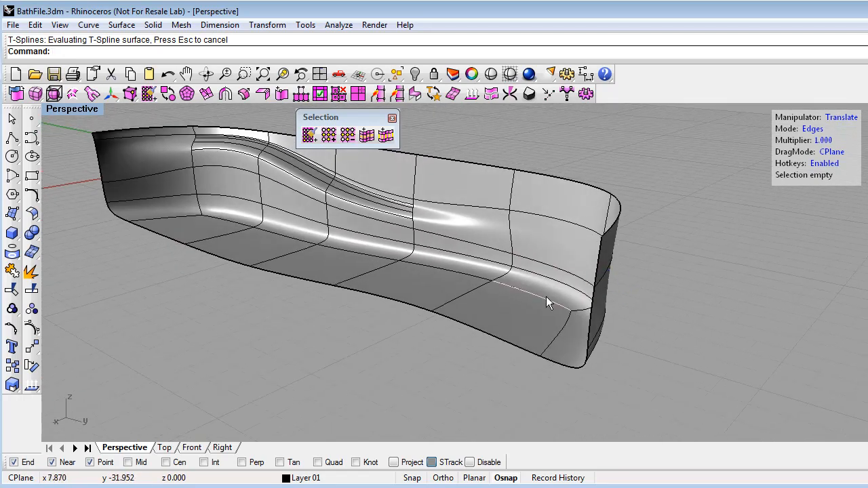
left_click(546, 296)
mouse_move(527, 342)
left_mouse_down()
mouse_move(528, 350)
mouse_move(528, 337)
left_mouse_up()
key("ctrl+z")
right_click_drag(530, 333, 604, 334)
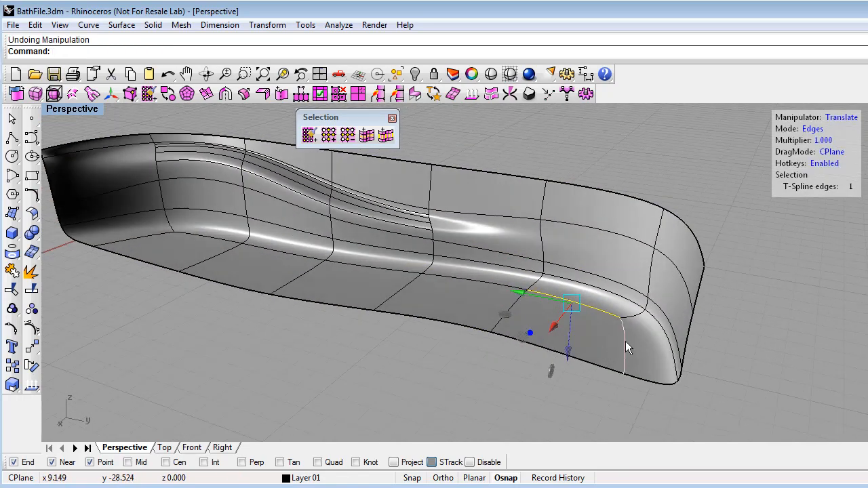
left_click(606, 395)
- Select the half bath's open centre edge loop, try converting it by switching the manipulator mode to Verts, and return to Edges mode
scroll(603, 393, "up", 4)
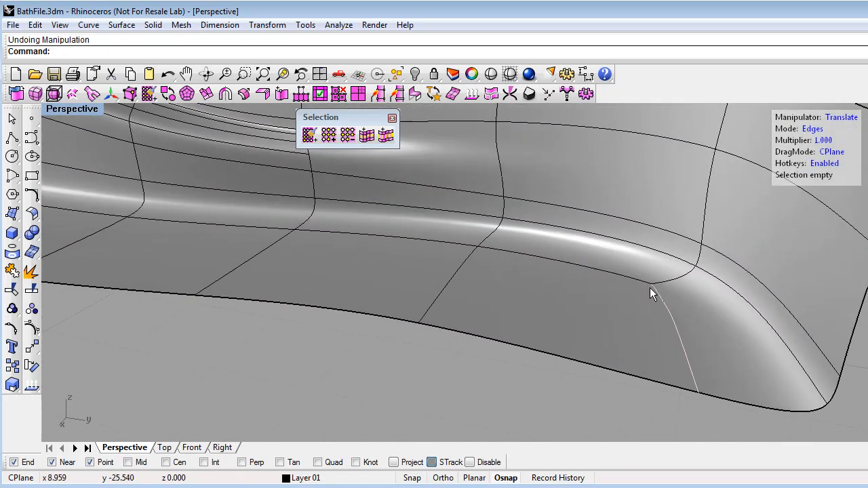
scroll(638, 344, "down", 5)
right_click_drag(639, 333, 408, 253)
right_click_drag(347, 265, 358, 290)
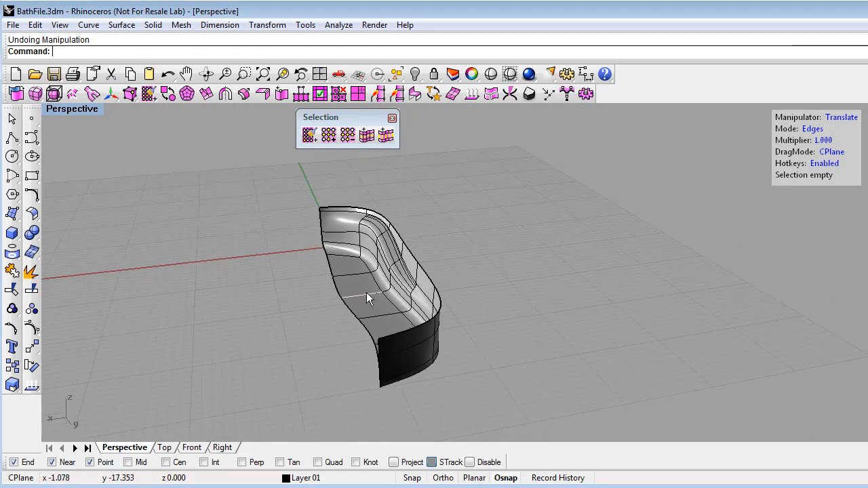
right_click_drag(359, 326, 329, 249)
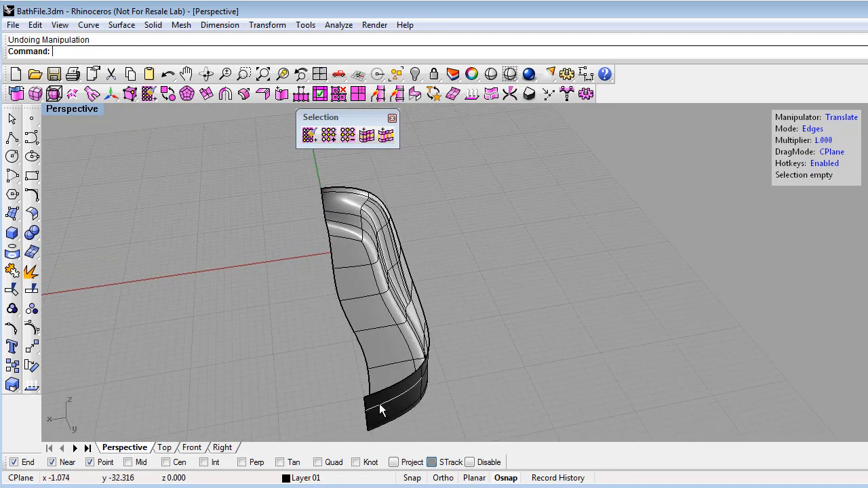
right_click_drag(304, 219, 369, 318)
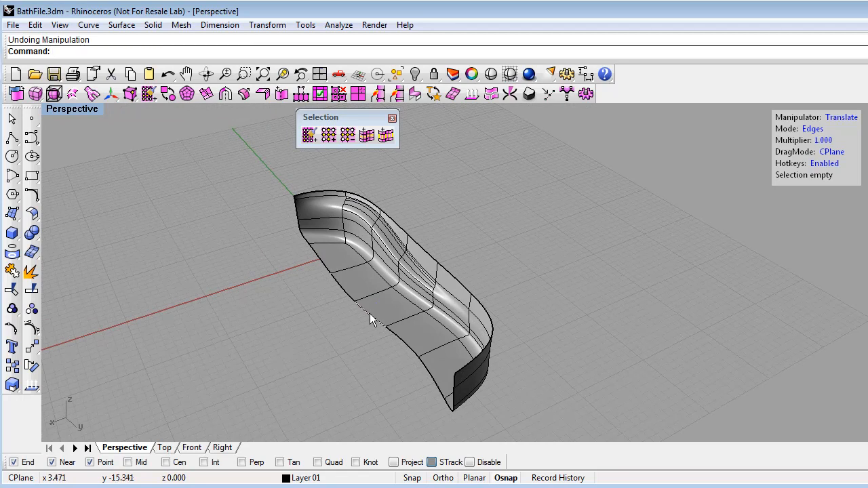
double_click(372, 317)
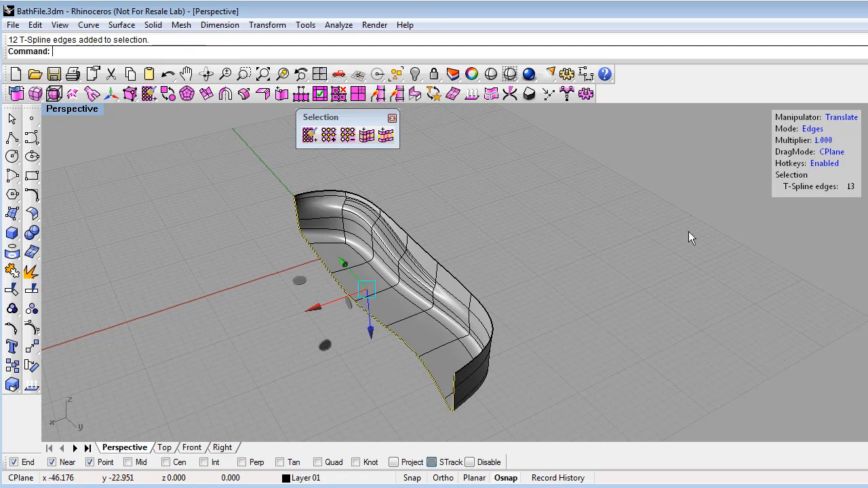
left_click(811, 129)
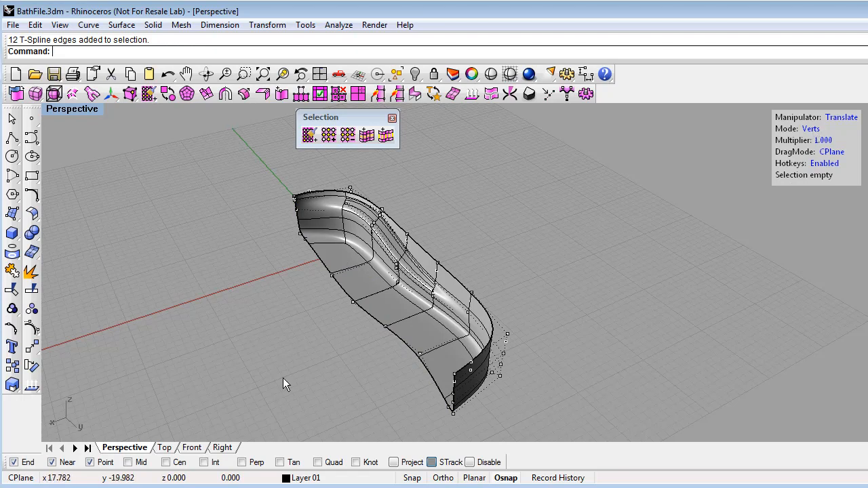
right_click_drag(376, 337, 372, 318)
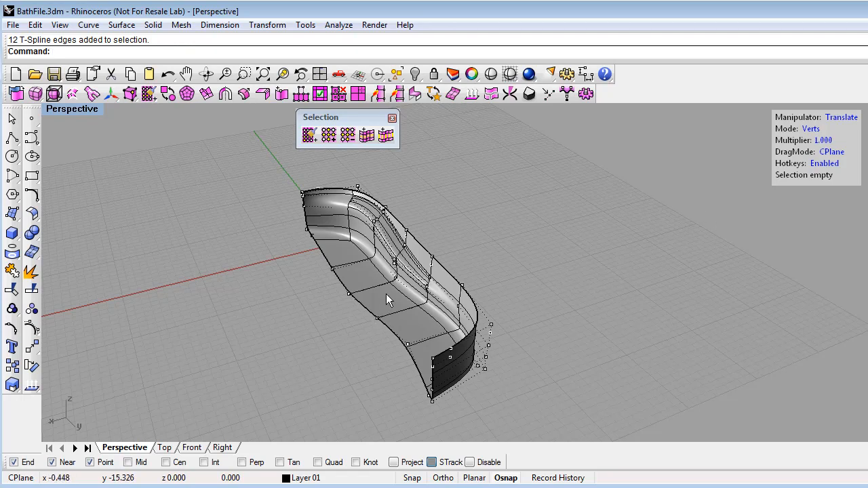
left_click(811, 128)
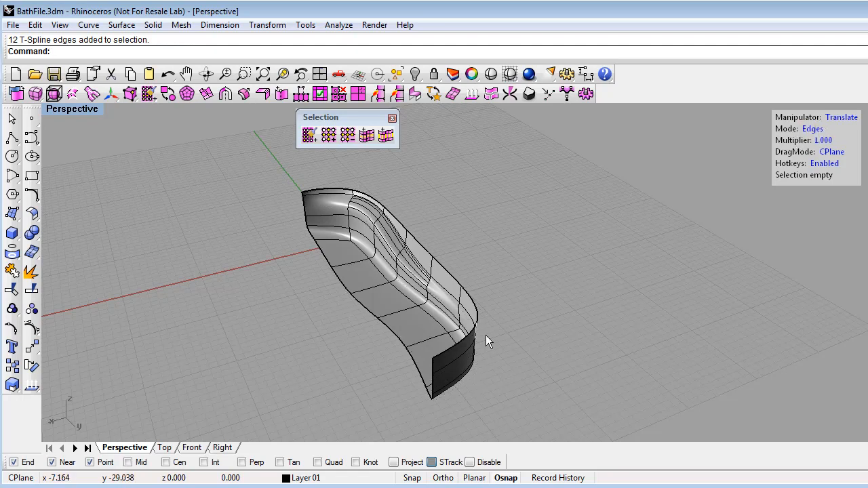
- Float the Grip selection tools, and use them to convert the half bath's selected open centre edge loop to a vertex selection
left_click(135, 93)
left_click_drag(150, 91, 153, 119)
left_click_drag(185, 156, 296, 149)
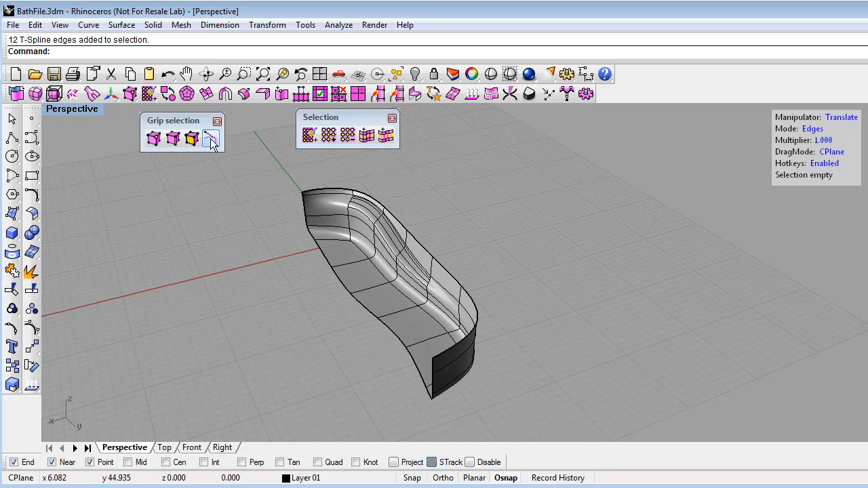
double_click(340, 280)
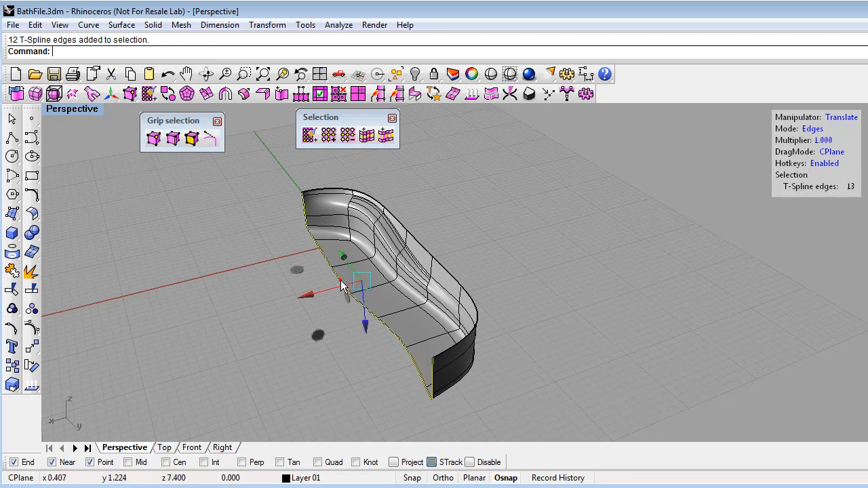
left_click(152, 139)
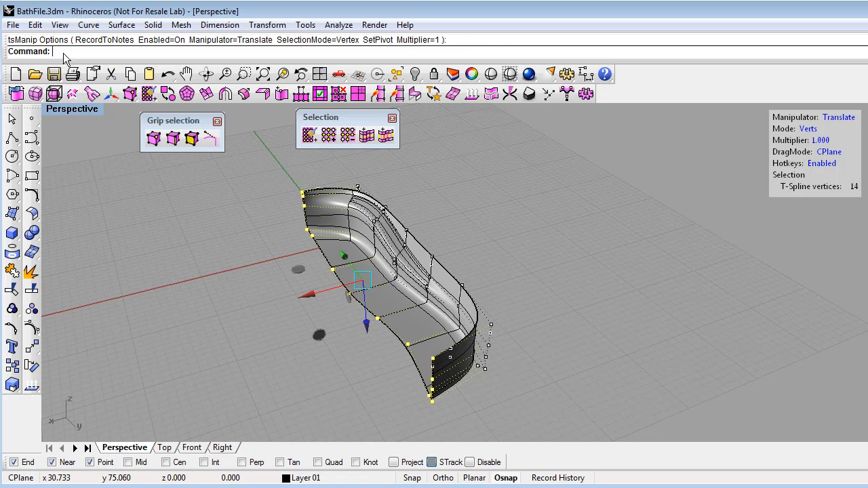
- Project the selected centre border vertices onto the Right view's construction plane with ProjectToCPlane, deleting the input objects, and clear the selection
type("Pro")
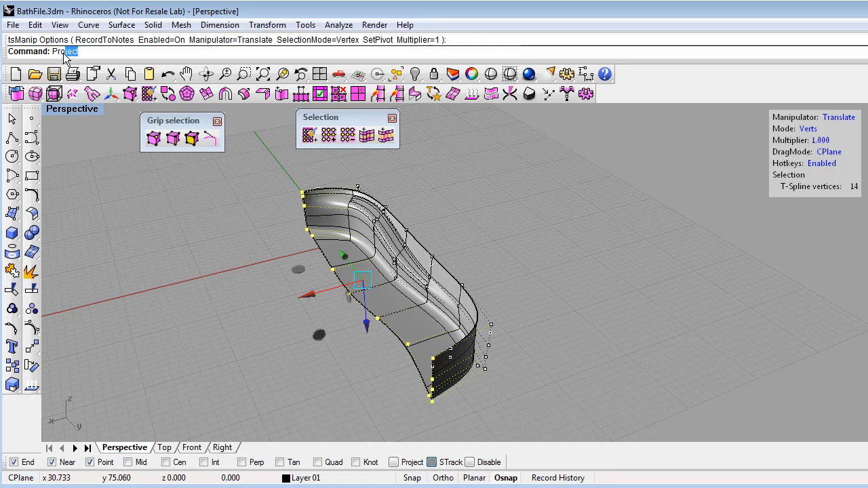
type("j")
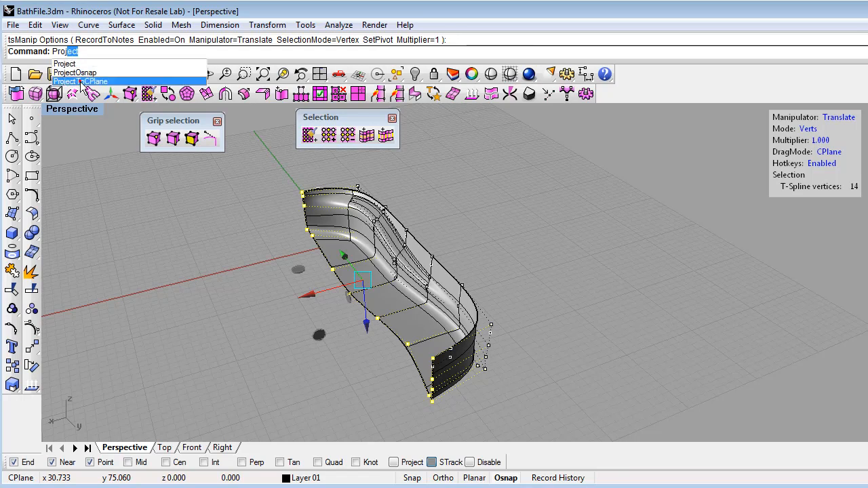
left_click(78, 80)
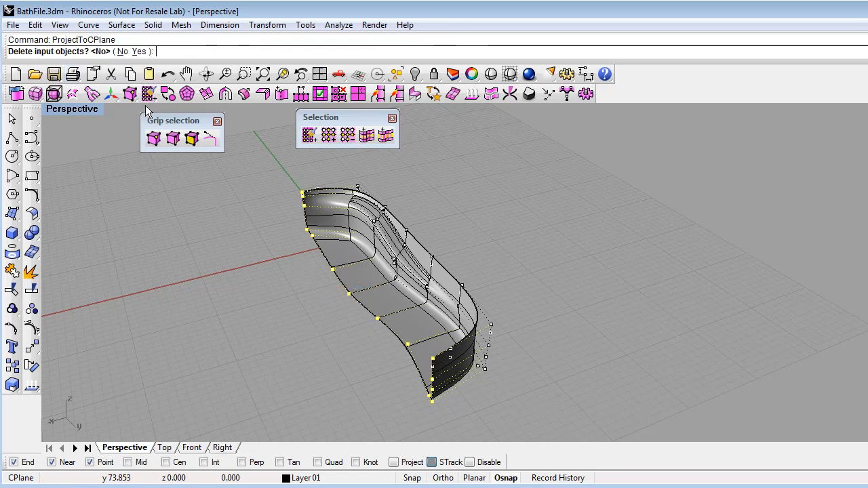
double_click(54, 108)
double_click(326, 322)
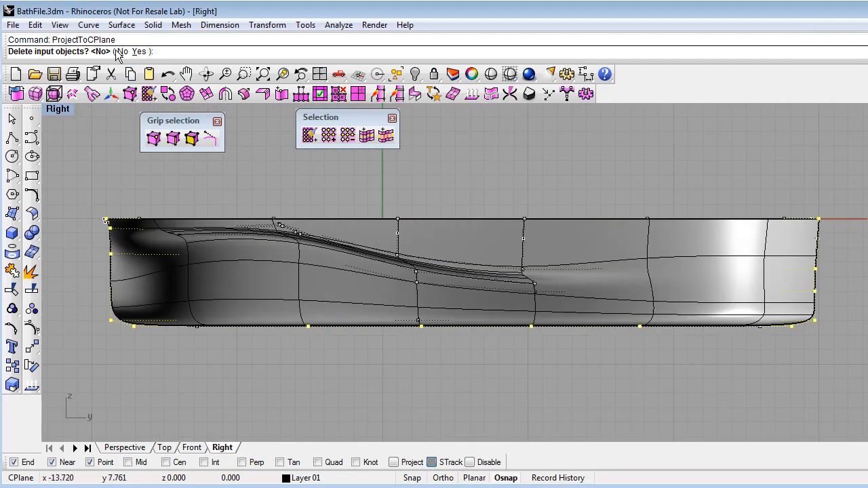
left_click(139, 52)
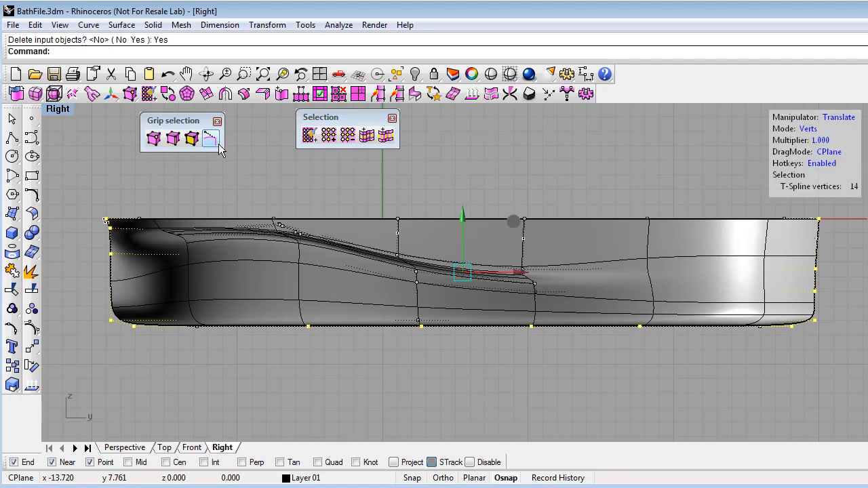
double_click(58, 109)
right_click_drag(639, 254, 597, 270)
left_click(620, 266)
- Apply T-Splines Symmetry to the half bath with XSymmetry=Yes and Weld=Yes
right_click_drag(542, 268, 521, 245)
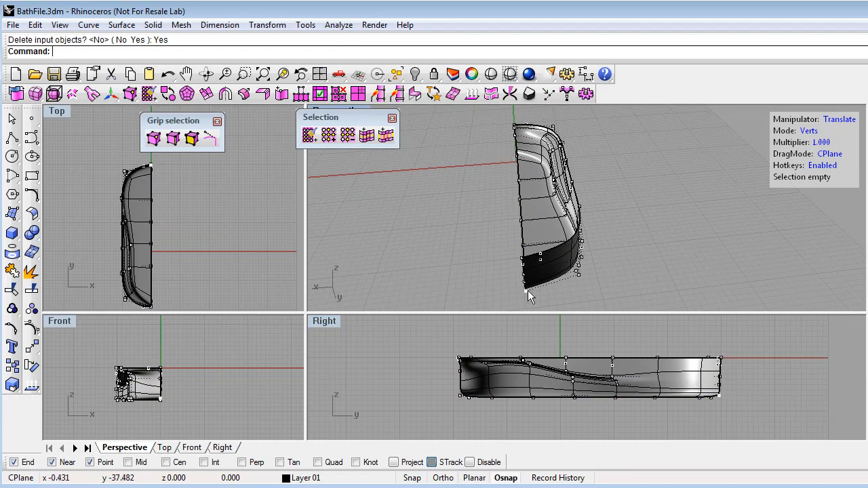
mouse_move(475, 194)
right_mouse_down()
mouse_move(420, 190)
mouse_move(659, 136)
mouse_move(721, 233)
mouse_move(645, 304)
mouse_move(323, 294)
mouse_move(465, 155)
mouse_move(467, 180)
right_mouse_up()
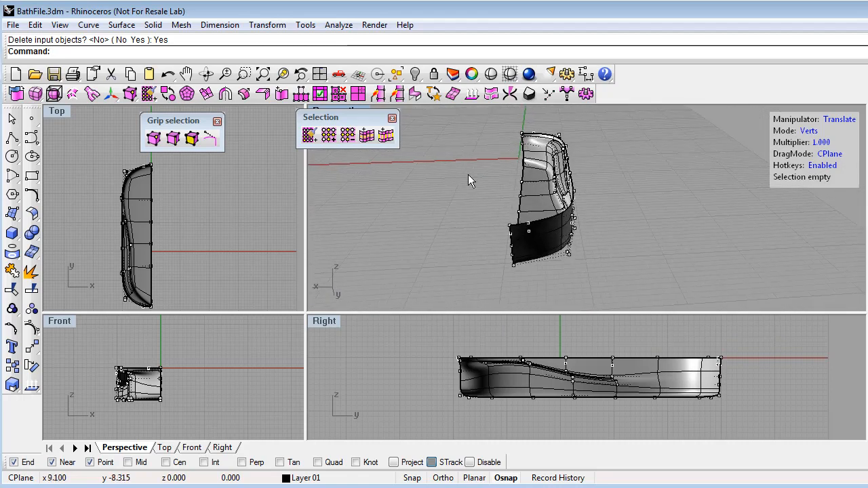
right_click_drag(518, 218, 608, 224)
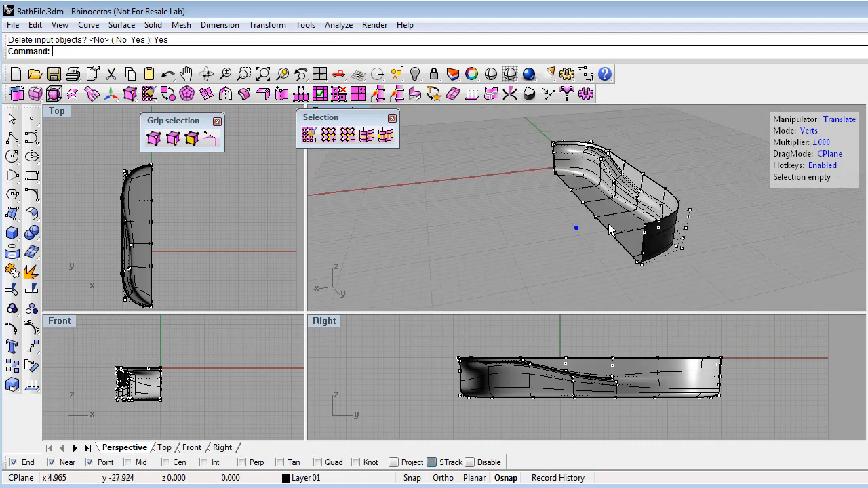
left_click(225, 94)
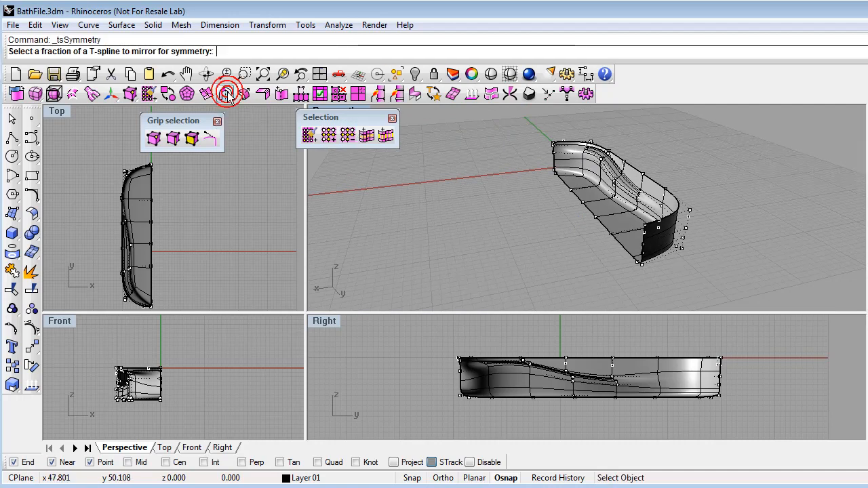
left_click(613, 208)
mouse_move(609, 216)
right_mouse_down()
mouse_move(545, 234)
mouse_move(528, 227)
right_mouse_up()
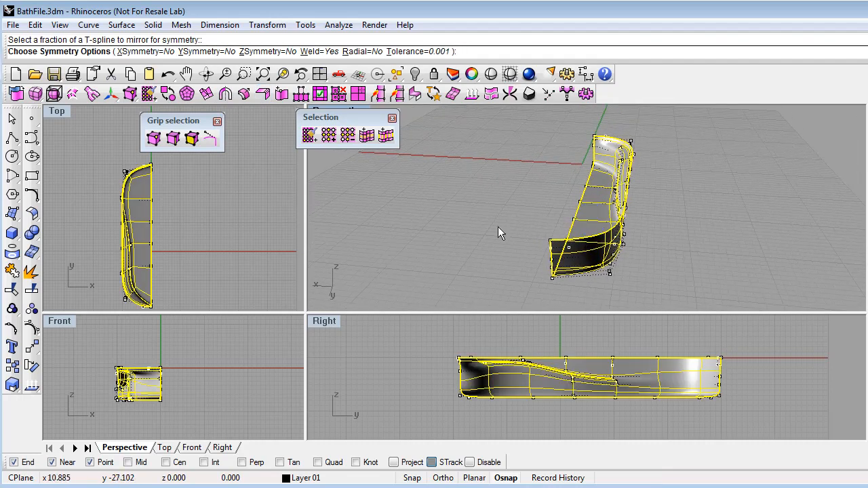
right_click_drag(336, 281, 346, 281)
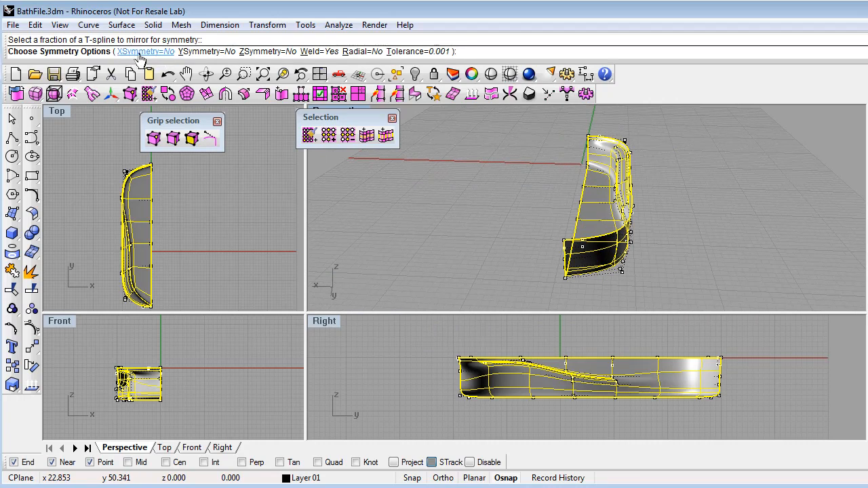
right_click_drag(337, 246, 339, 246)
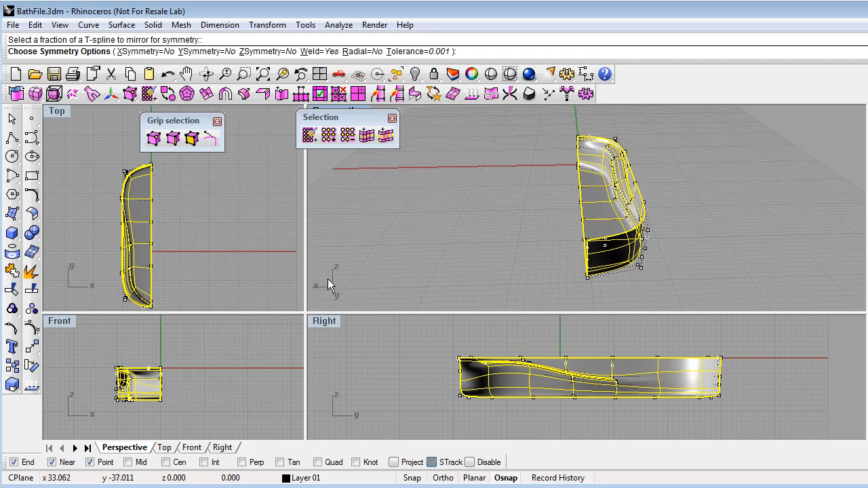
left_click(150, 53)
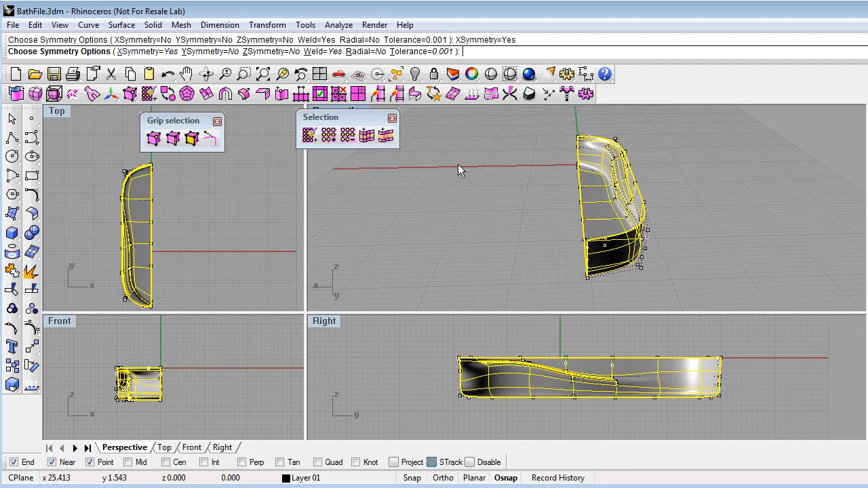
key("Return")
- Inspect the mirrored bath in perspective and switch the manipulator mode to Faces
right_click_drag(501, 206, 588, 192)
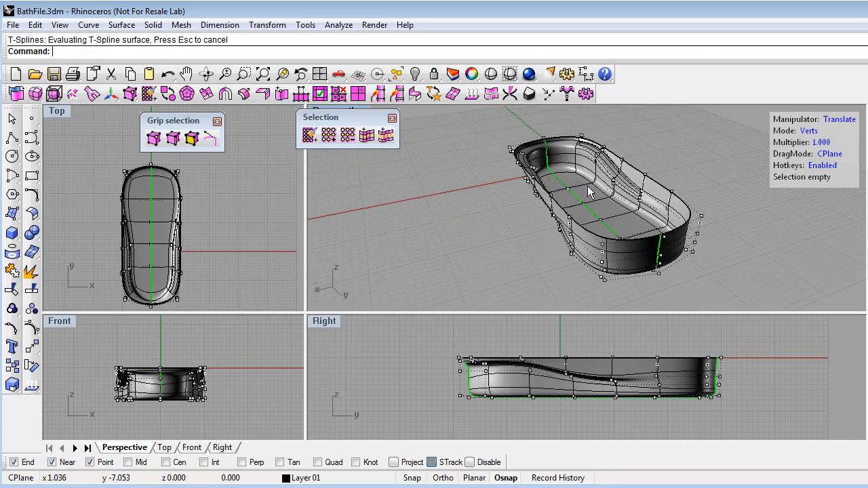
right_click_drag(631, 243, 559, 150)
right_click_drag(571, 225, 700, 233)
left_click(804, 131)
left_click(808, 131)
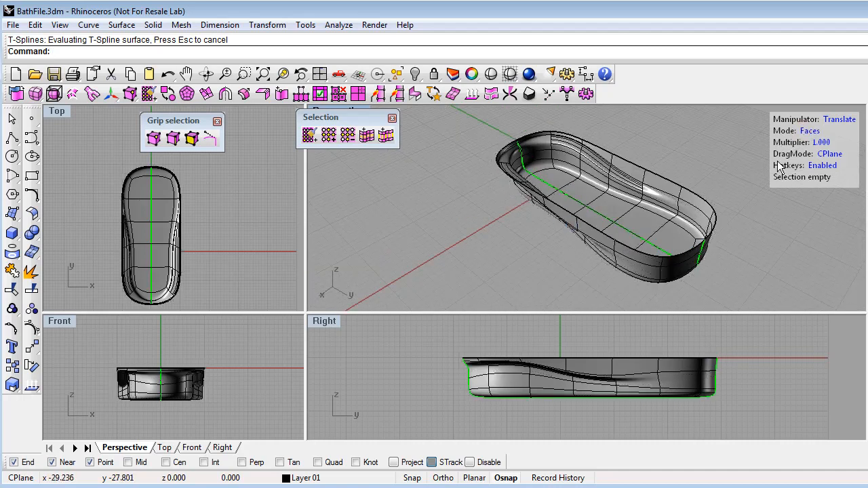
- Try moving one side wall face of the bath sideways to test the symmetry, and undo the move
left_click(662, 188)
left_click_drag(624, 224, 641, 200)
left_click_drag(643, 201, 639, 211)
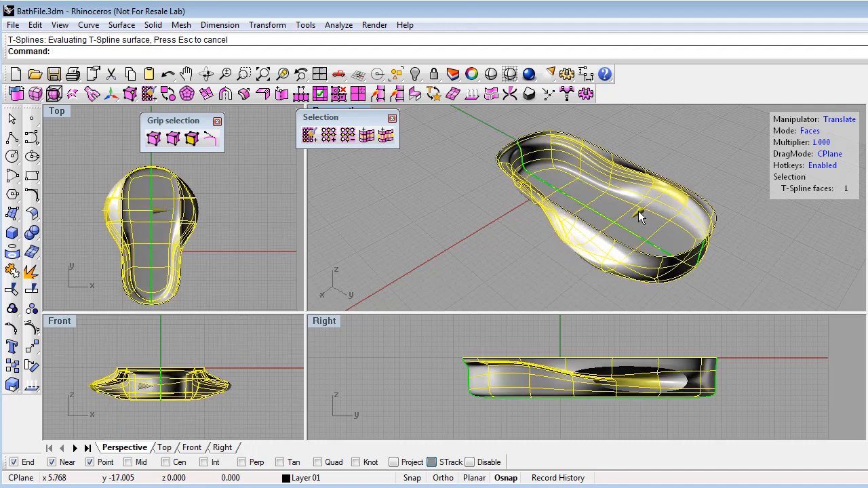
key("ctrl+z")
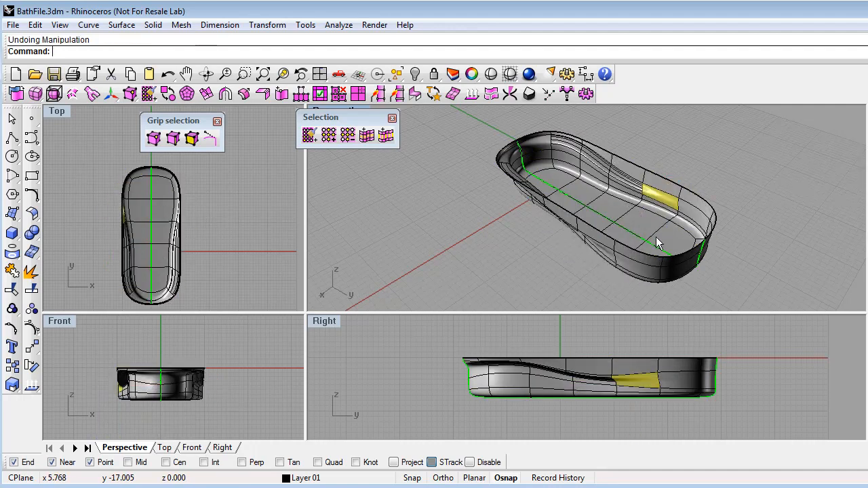
- Dock the floating Selection and Grip selection tools beside the existing toolbars
mouse_move(467, 223)
right_mouse_down()
mouse_move(479, 203)
mouse_move(466, 227)
right_mouse_up()
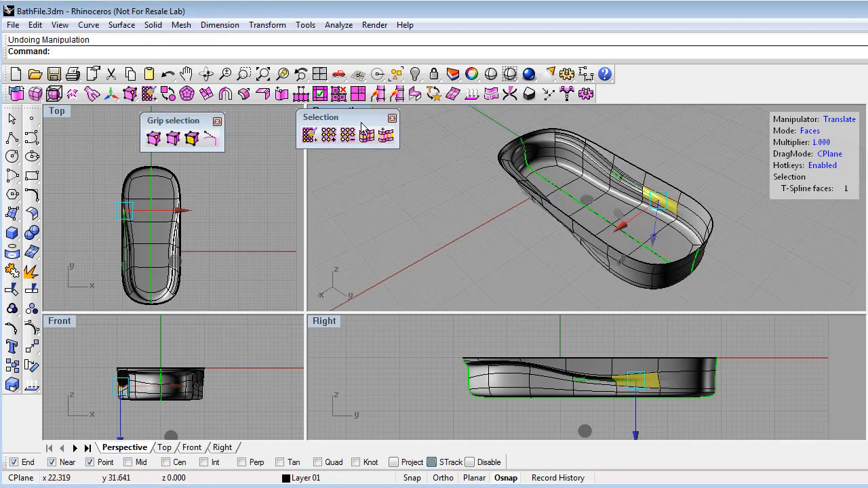
left_click_drag(370, 120, 664, 95)
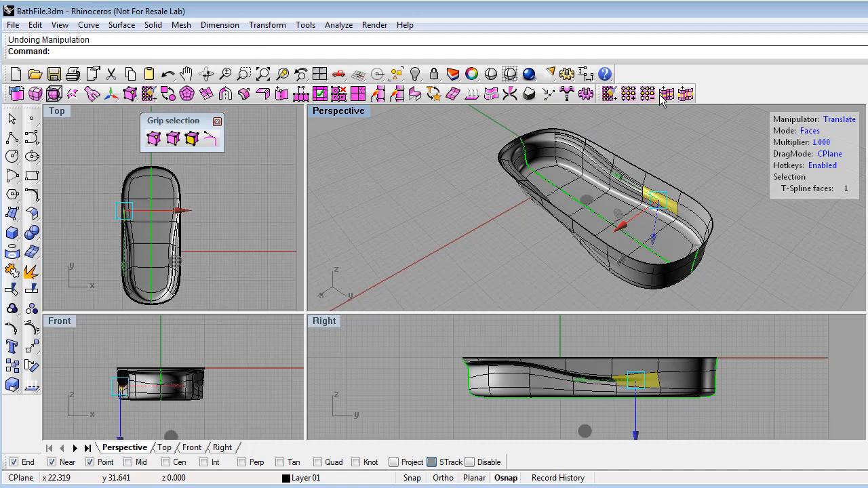
left_click_drag(168, 127, 736, 77)
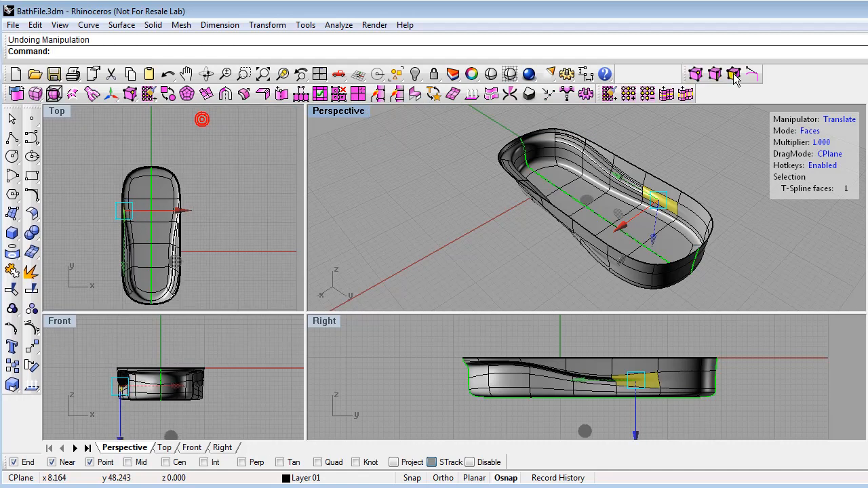
- Maximize the Perspective view, lower the two adjacent floor faces at the near end of the bath, and clear the selection
double_click(343, 111)
right_click_drag(566, 294, 536, 308)
left_click(570, 302)
left_click(485, 266, "shift")
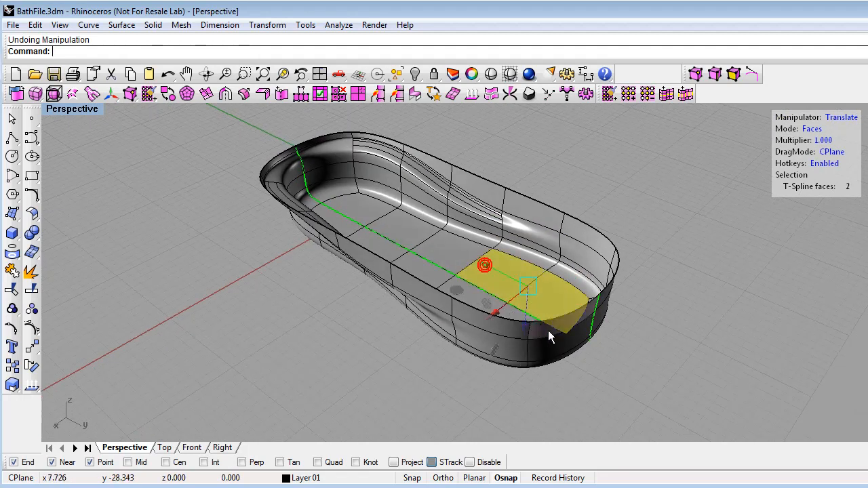
left_click_drag(522, 324, 464, 318)
right_click_drag(464, 312, 371, 321)
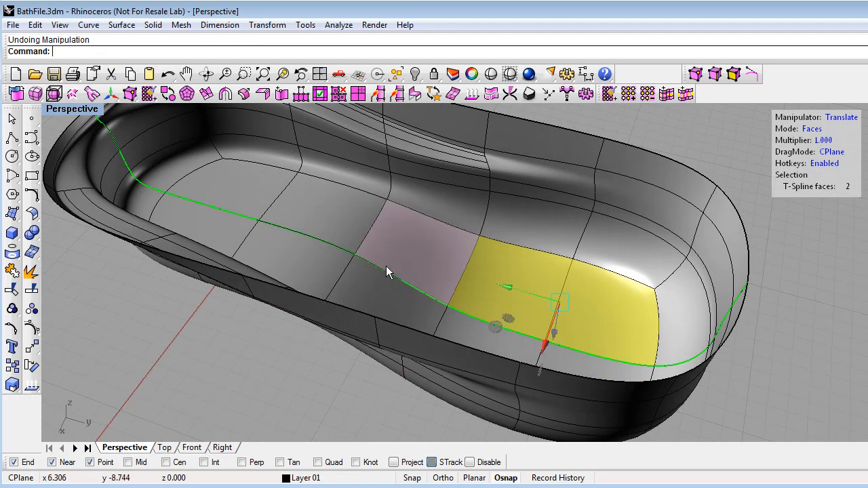
scroll(348, 236, "up", 5)
right_click_drag(348, 235, 290, 189, "shift")
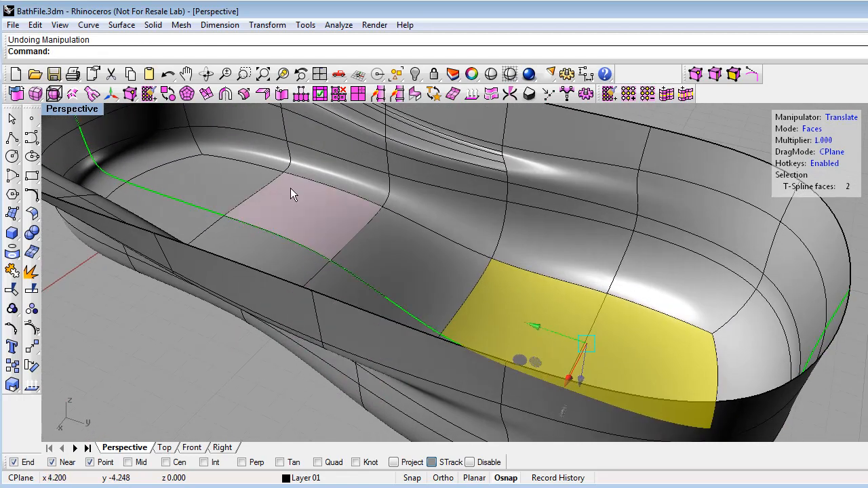
right_click_drag(356, 241, 384, 239)
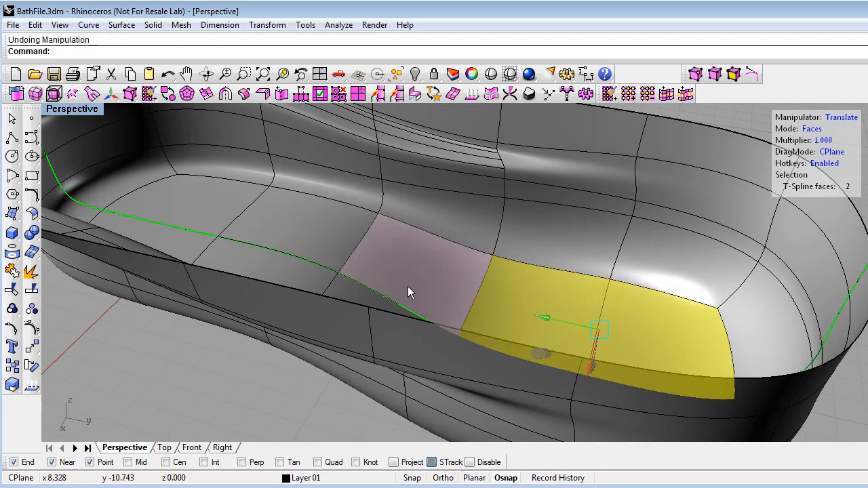
left_click(220, 373)
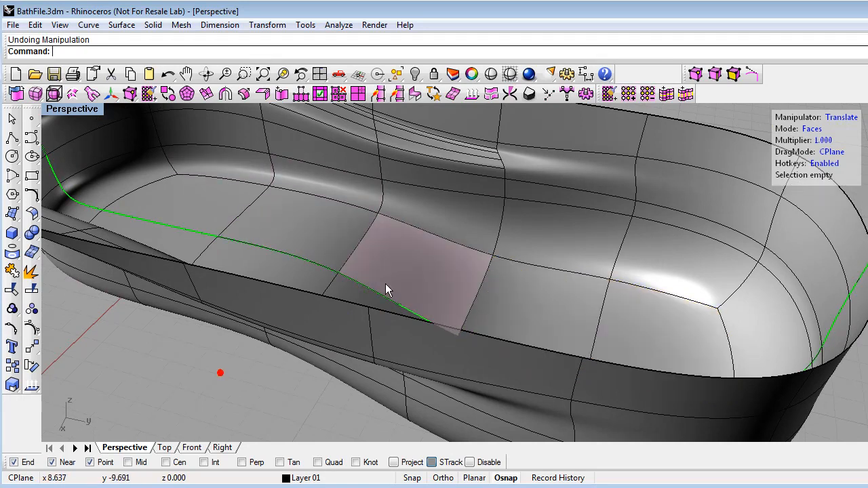
- Try to insert an edge by slicing the single floor face before the slope to the lowered end
right_click_drag(342, 240, 397, 223)
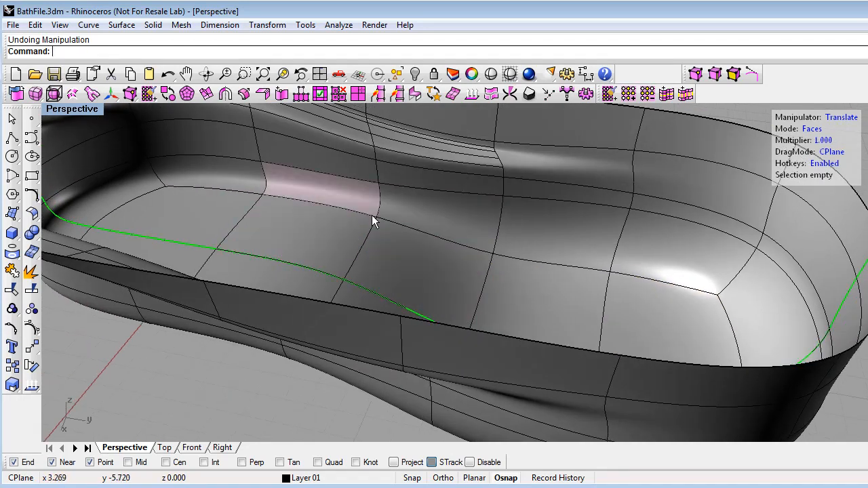
right_click(281, 98)
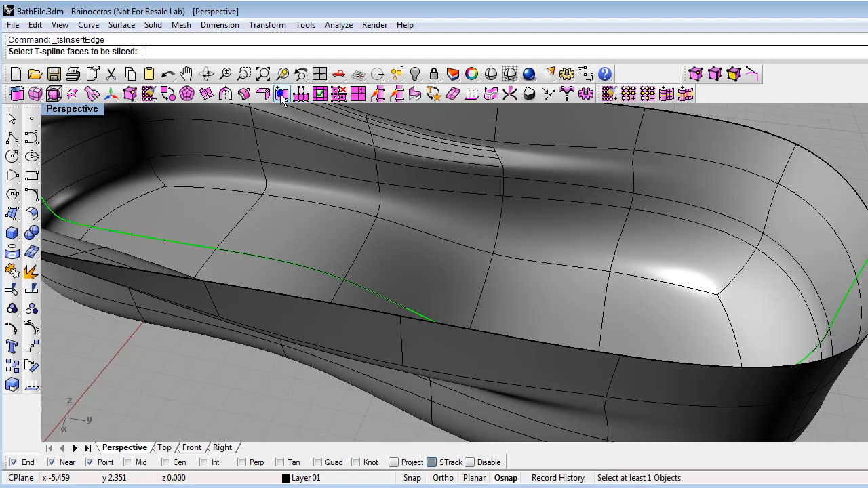
left_click(352, 233)
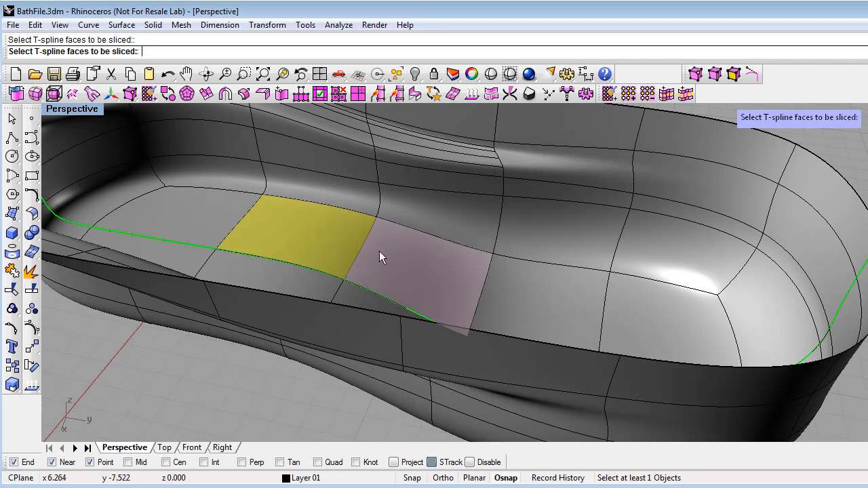
right_click(379, 251)
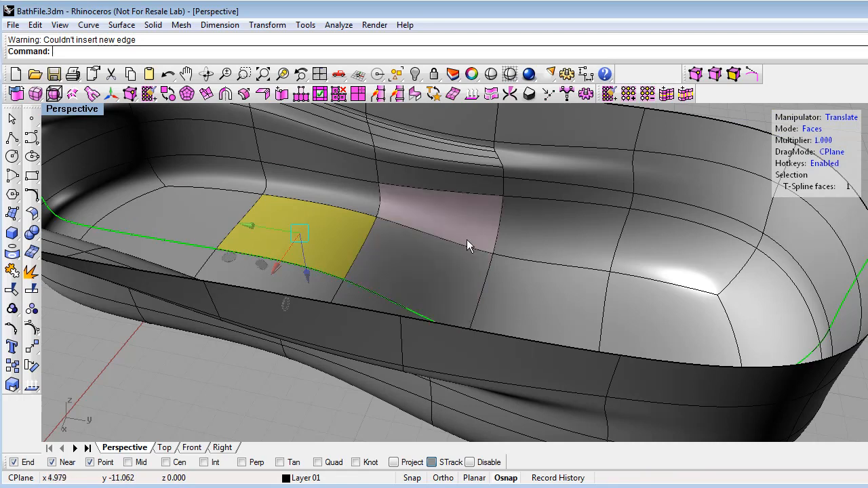
- In Edges mode, select the cross edge at the top of the floor slope and insert a Simple edge midway down the slope, with BothSides=Off
left_click(811, 129)
left_click(811, 129)
left_click(370, 236)
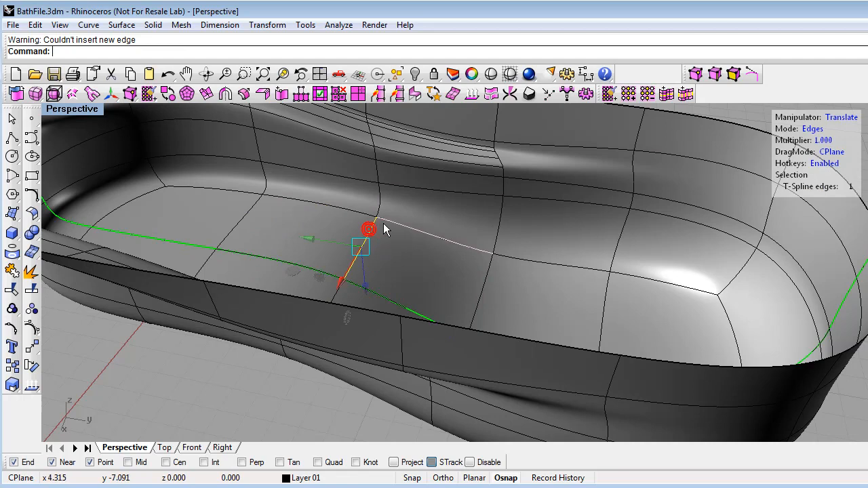
left_click(282, 97)
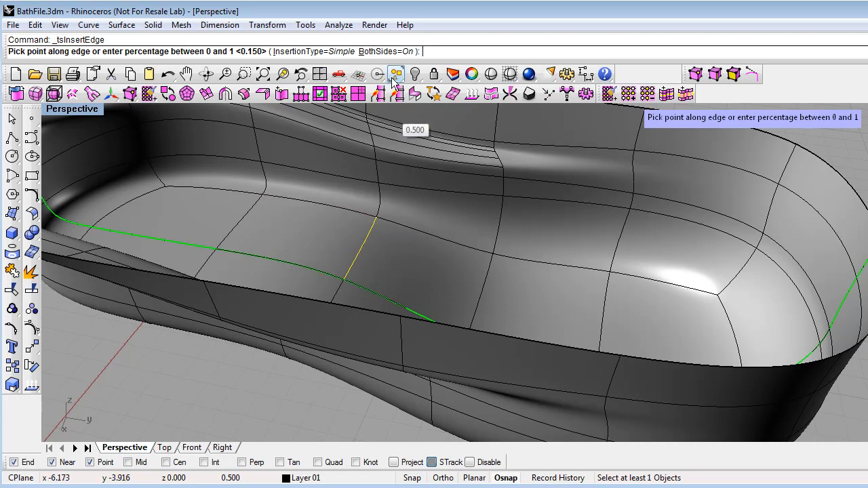
left_click(390, 51)
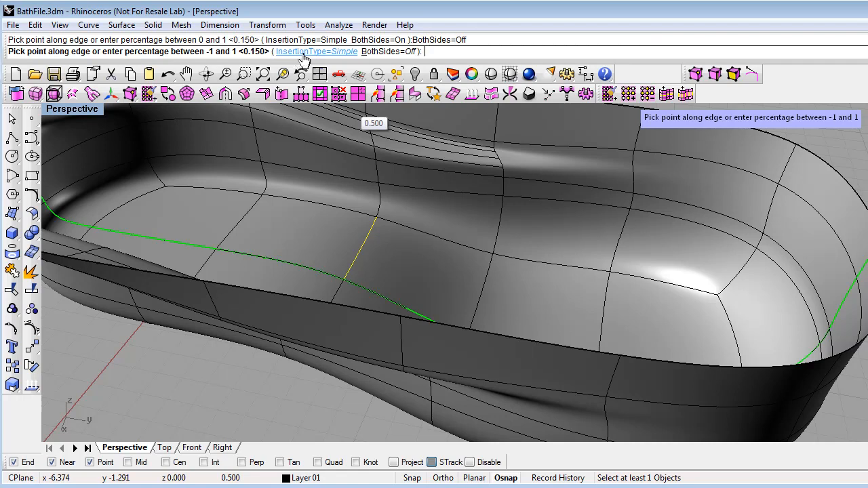
left_click(423, 234)
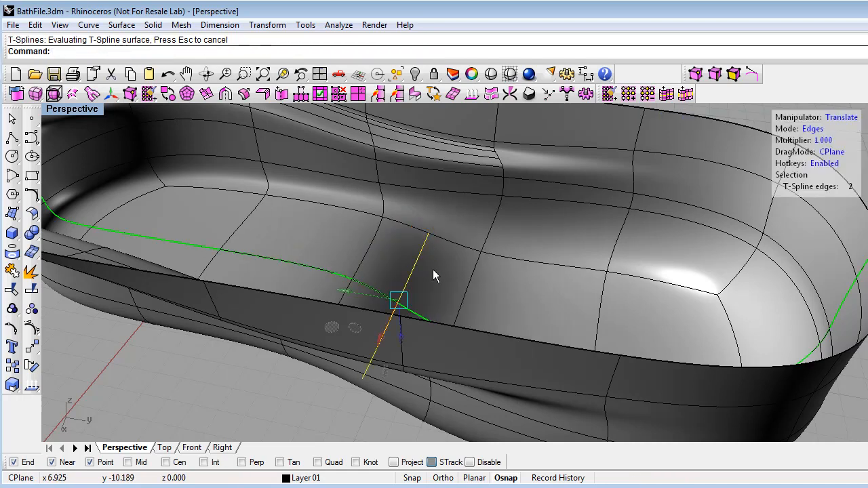
right_click_drag(417, 336, 409, 354)
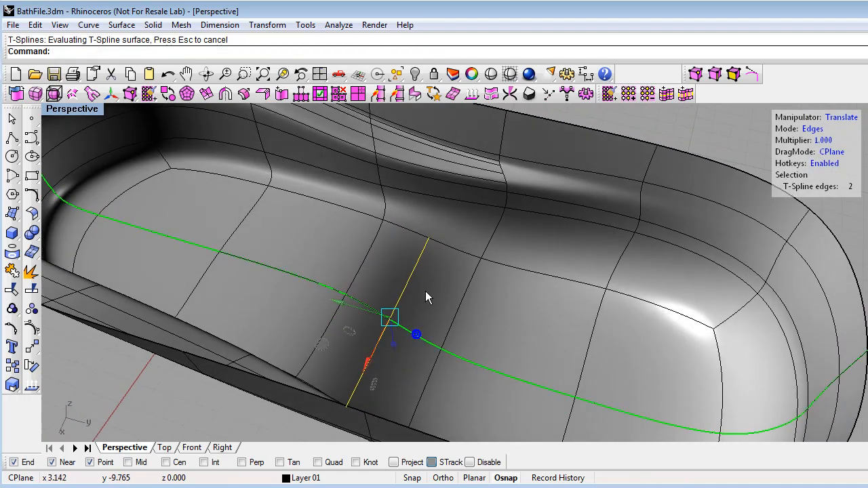
right_click_drag(420, 297, 431, 281)
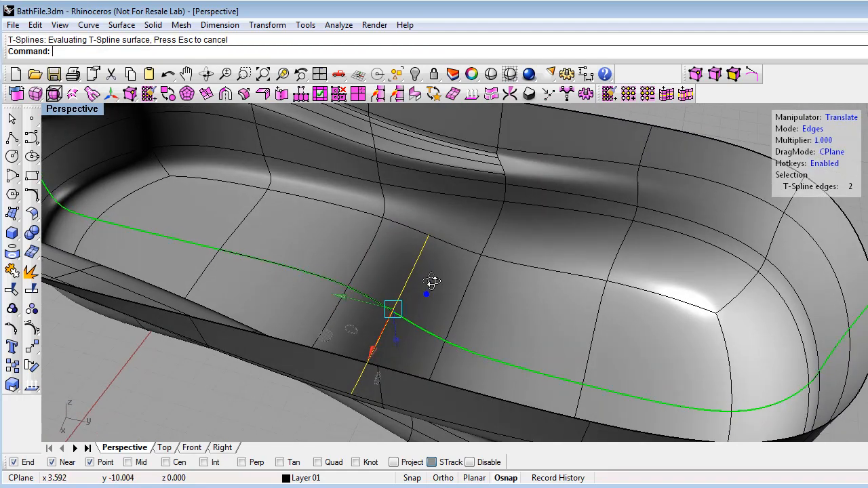
- Insert three more Simple edges across the floor slope, one above and two below the midway edge, and clear the selection
left_click(280, 95)
left_click(409, 225)
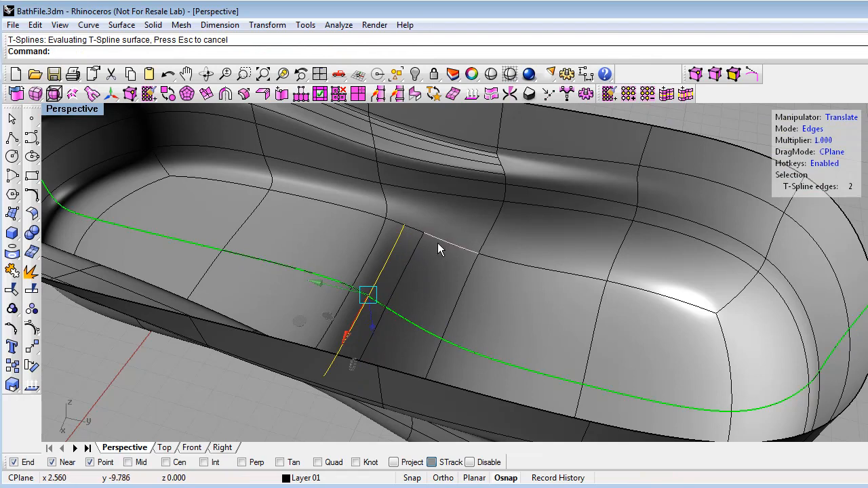
left_click(437, 243)
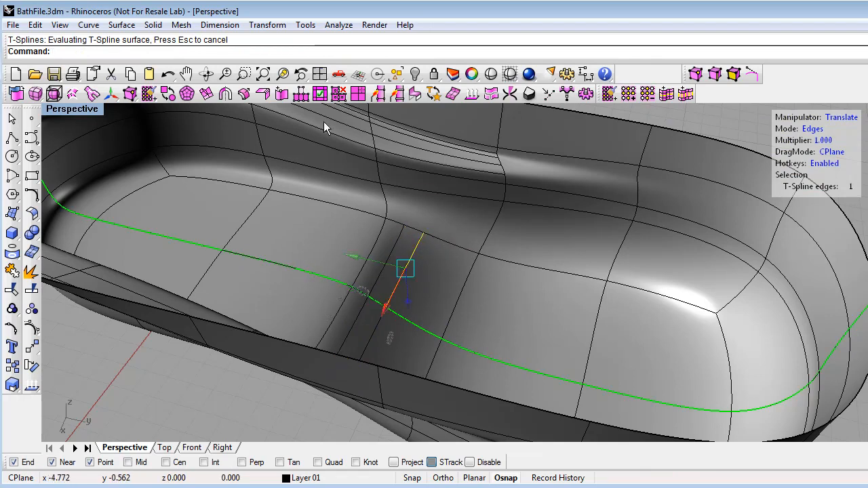
right_click(282, 95)
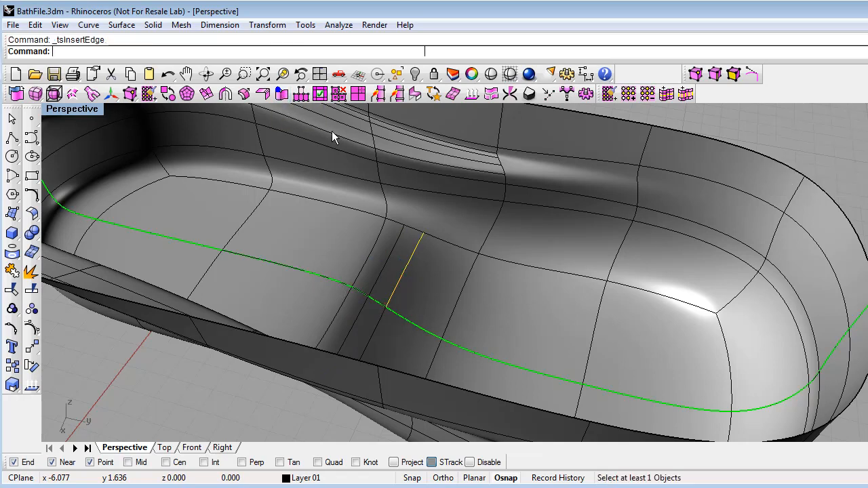
left_click(445, 246)
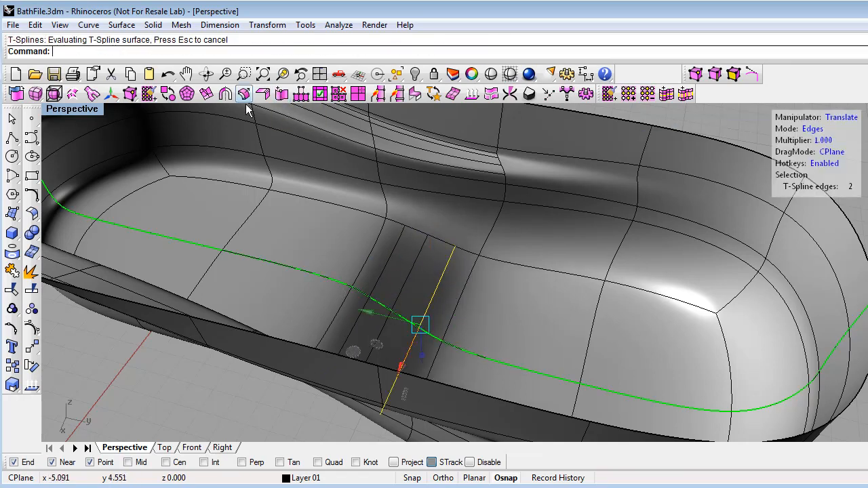
right_click(282, 94)
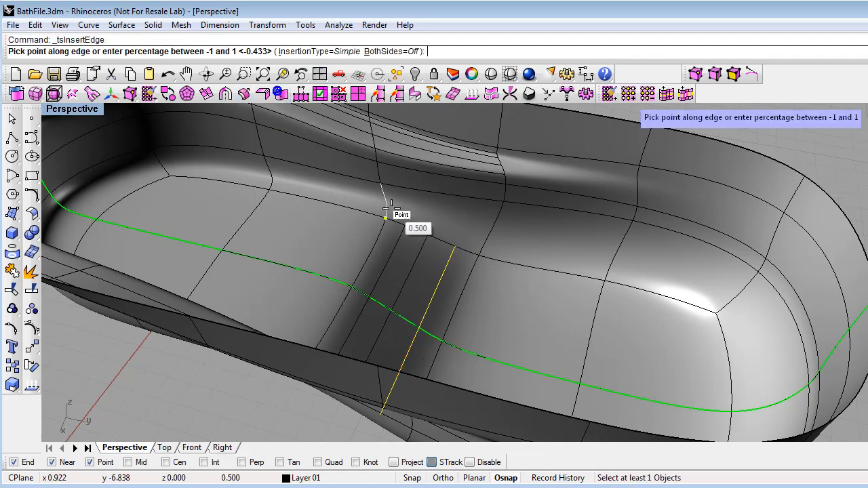
left_click(441, 246)
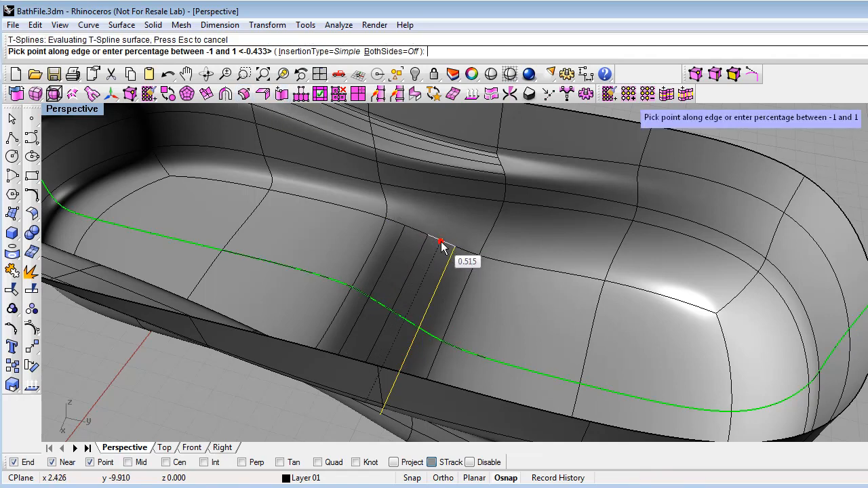
key("Escape")
- Set the manipulator's DragMode to World and lower the lowest inserted edge at the foot of the slope
scroll(430, 280, "up", 5)
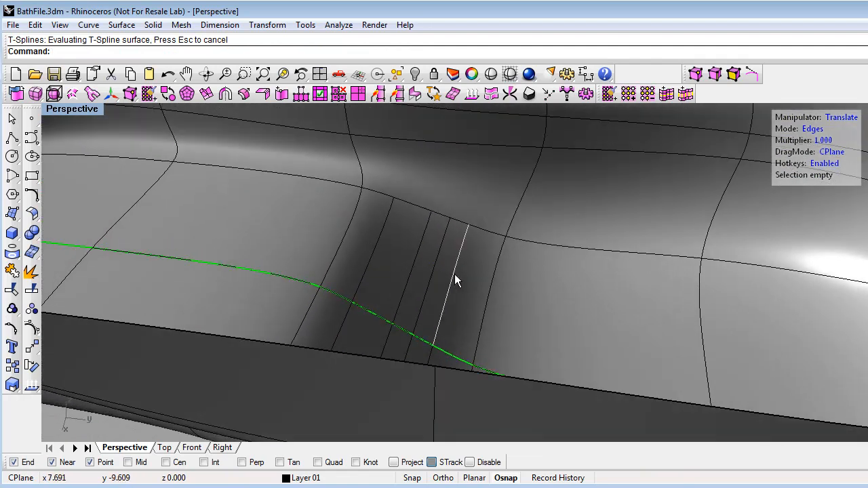
left_click(454, 273)
right_click_drag(454, 274, 379, 256)
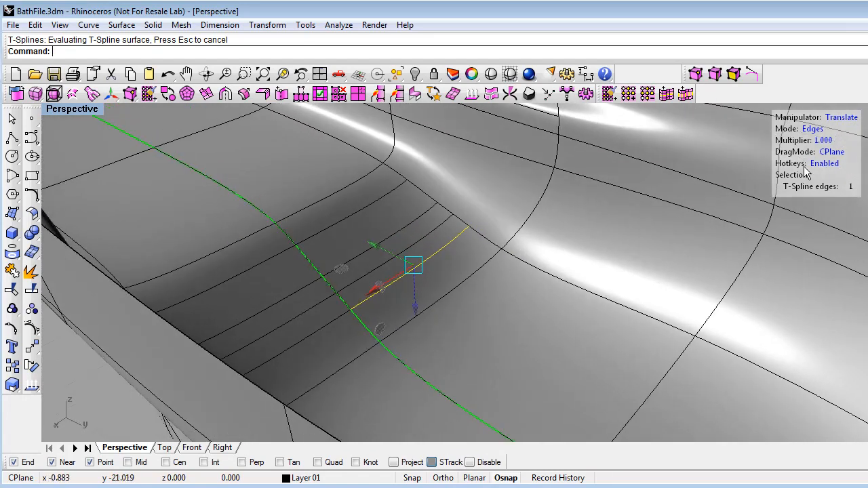
left_click(828, 152)
left_click(827, 152)
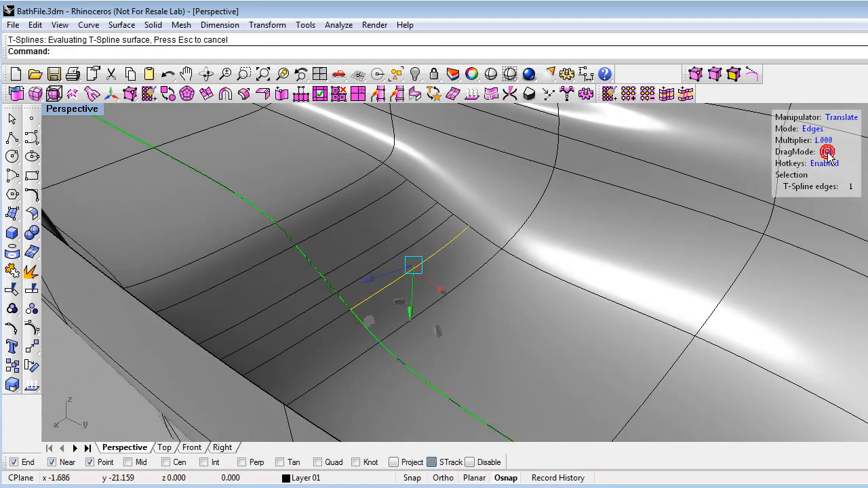
left_click(821, 153)
right_click_drag(419, 228, 474, 224)
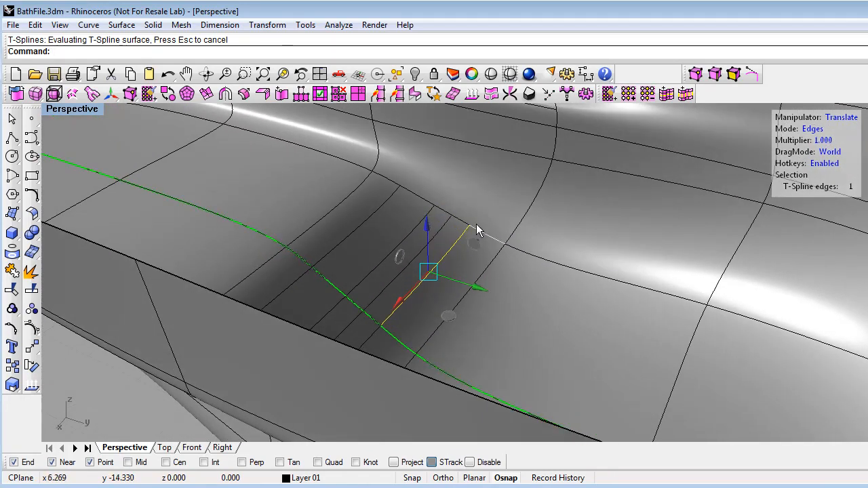
left_click_drag(429, 230, 435, 248)
- Move the remaining inserted slope edges vertically and lengthwise to form two steps across the floor, and clear the selection
left_click(412, 262)
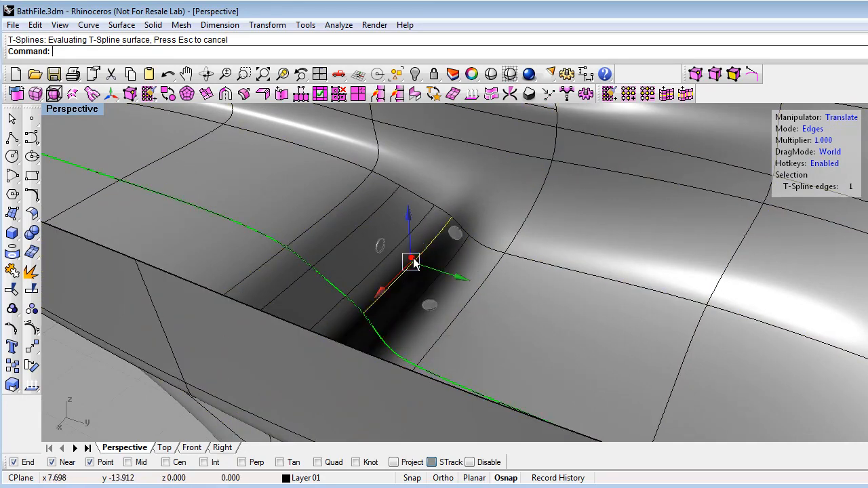
left_click_drag(462, 283, 468, 283)
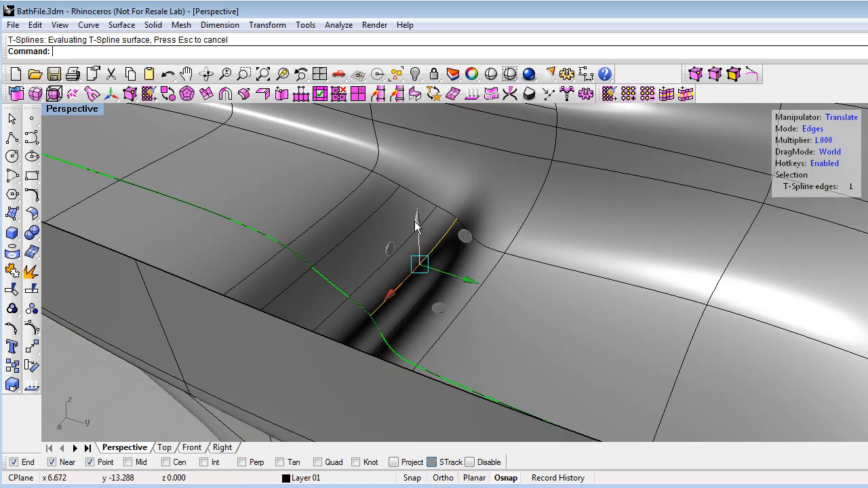
left_click(429, 218)
left_click_drag(396, 210, 432, 247)
left_click(372, 217)
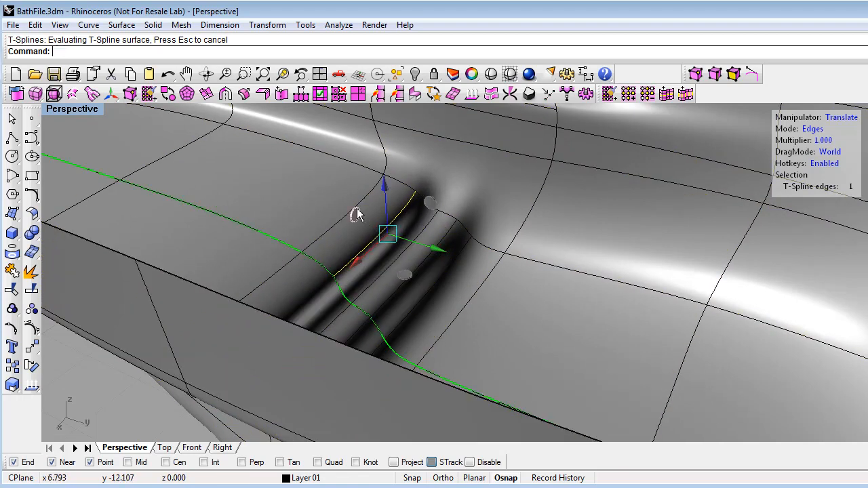
left_click(366, 191)
left_click_drag(393, 222, 413, 231)
right_click_drag(508, 320, 465, 227)
left_click(597, 315)
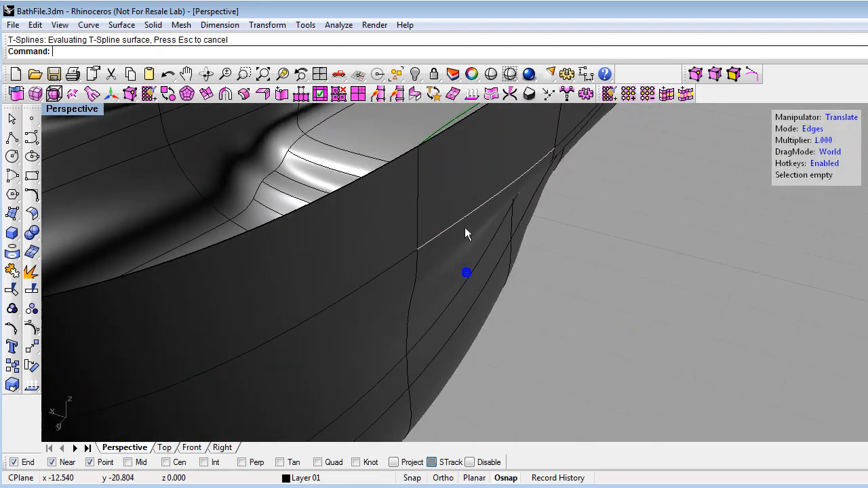
- Examine the stepped floor slope in a Shade preview from several angles, close up and with the wires shown
left_click(490, 94)
right_click_drag(368, 194, 447, 367)
key("Escape")
scroll(366, 381, "down", 3)
right_click_drag(447, 367, 448, 342, "shift")
scroll(444, 339, "up", 2)
scroll(397, 294, "up", 3)
right_click_drag(360, 290, 345, 294)
right_click_drag(419, 311, 419, 263)
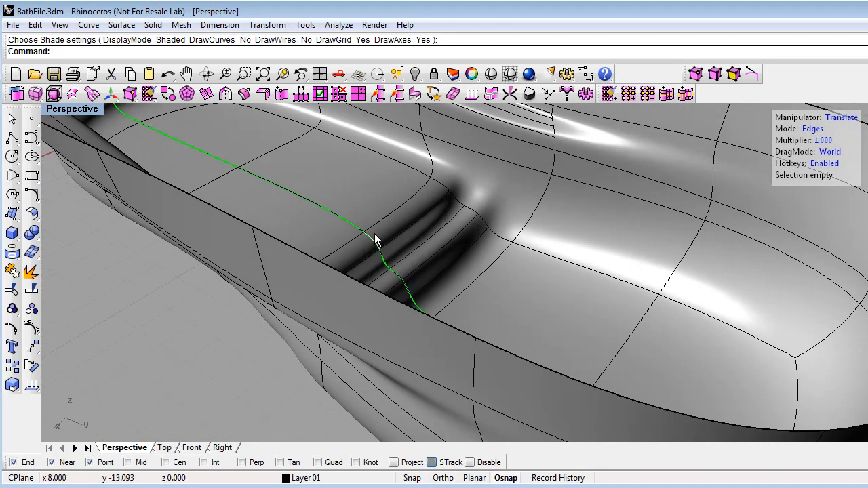
right_click_drag(396, 222, 433, 227)
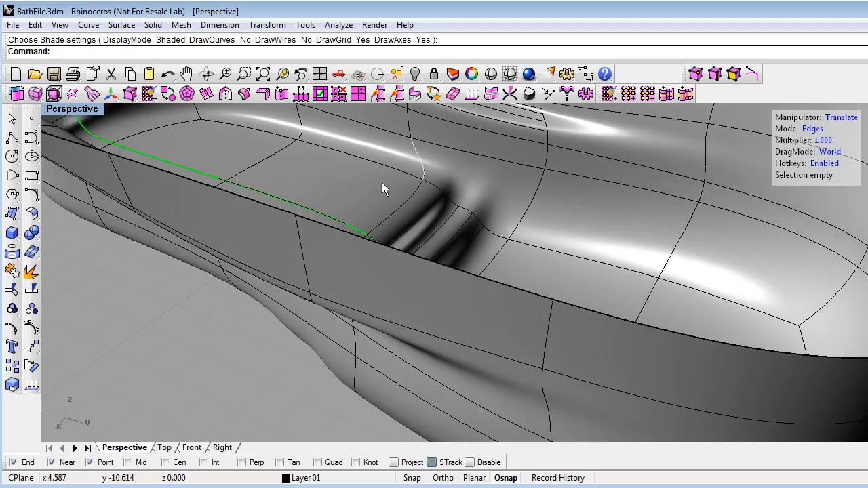
left_click(490, 94)
right_click_drag(470, 163, 436, 223)
right_click_drag(385, 204, 344, 210)
left_click(254, 416)
scroll(370, 236, "up", 3)
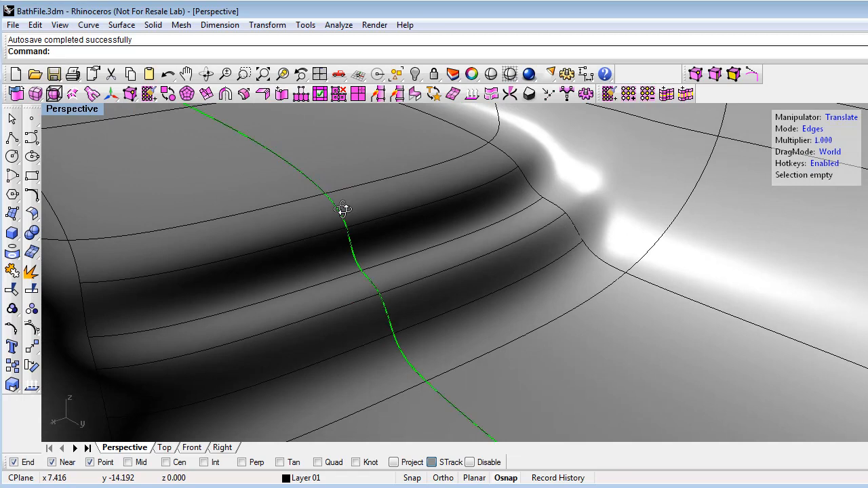
- Crease the upper edge of the top floor step
left_click(261, 99)
right_click_drag(391, 217, 441, 259)
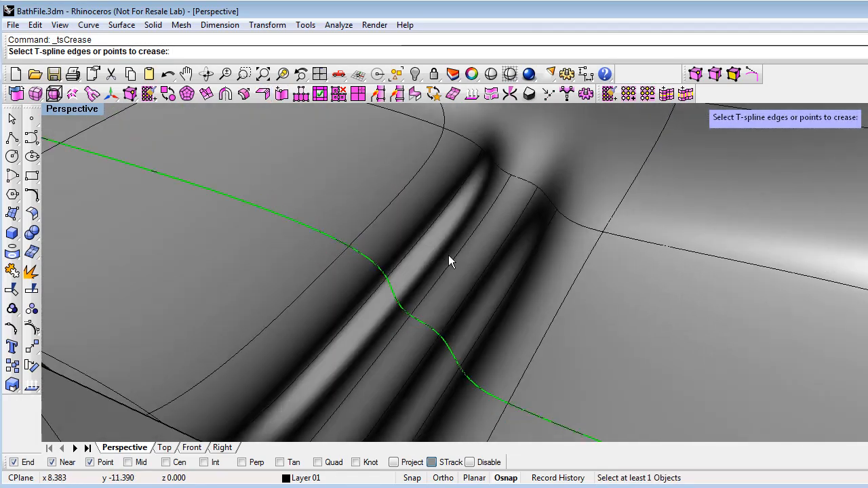
left_click(435, 223)
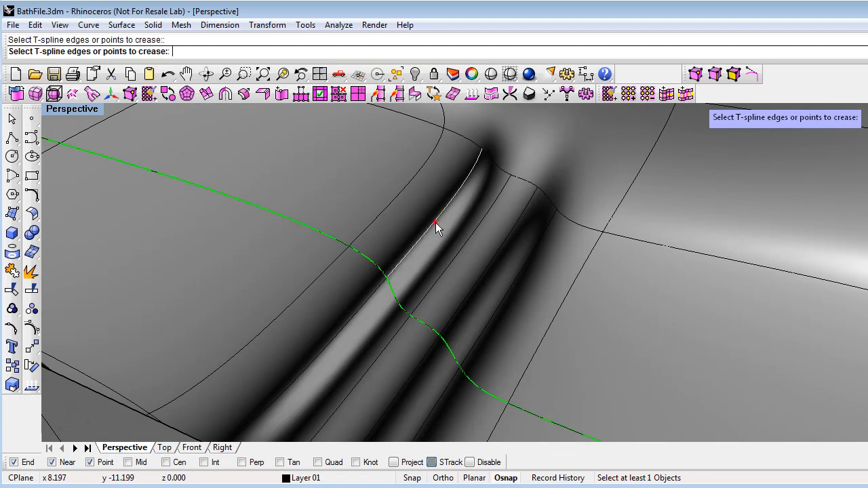
key("Return")
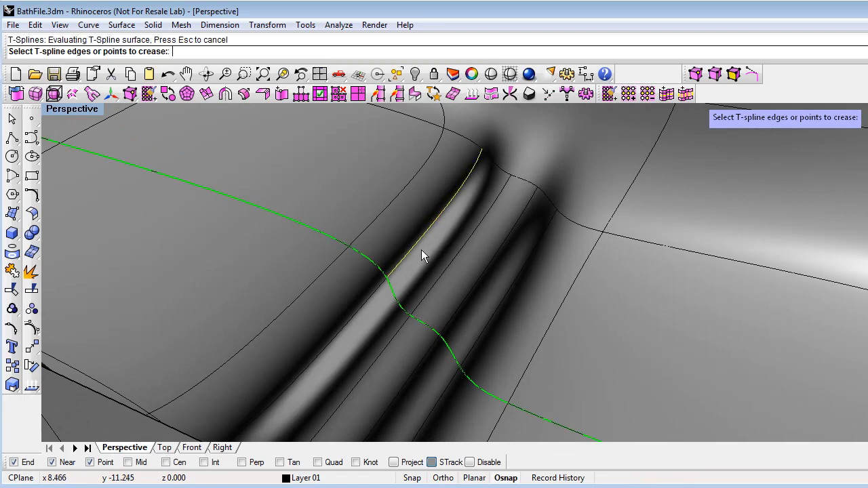
right_click_drag(418, 255, 424, 238)
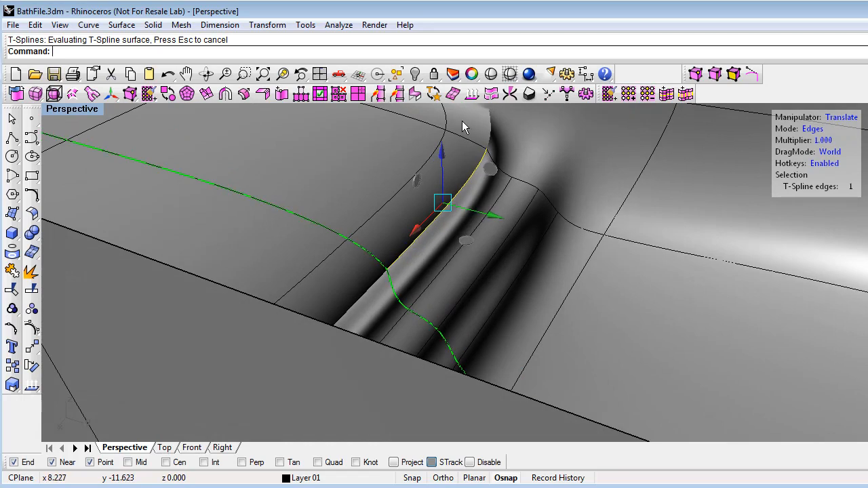
- Examine the creased step edge and its ends at the bath walls in a Shade preview from several angles
left_click(490, 74)
scroll(465, 221, "up", 8)
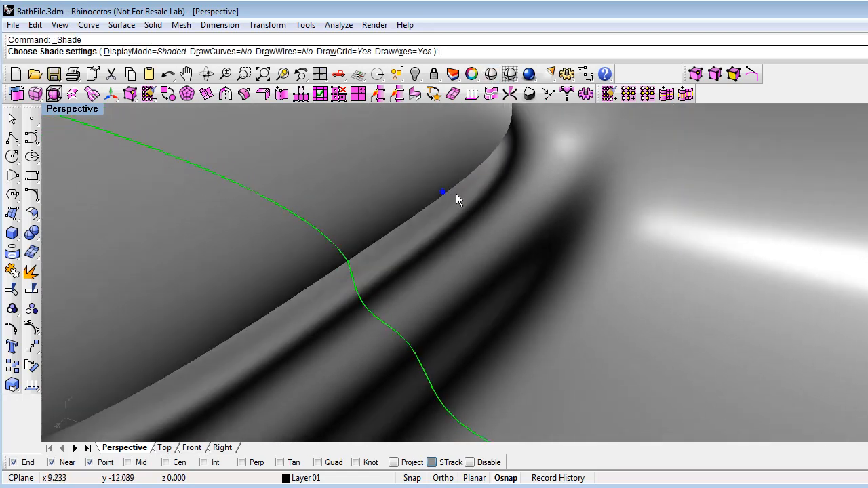
scroll(456, 193, "down", 5)
right_click_drag(456, 193, 431, 208)
scroll(432, 210, "down", 4)
right_click_drag(453, 256, 422, 284, "shift")
scroll(421, 285, "down", 5)
right_click_drag(421, 285, 381, 286)
scroll(403, 228, "up", 5)
right_click_drag(402, 228, 401, 172)
scroll(432, 212, "up", 4)
scroll(494, 199, "up", 3)
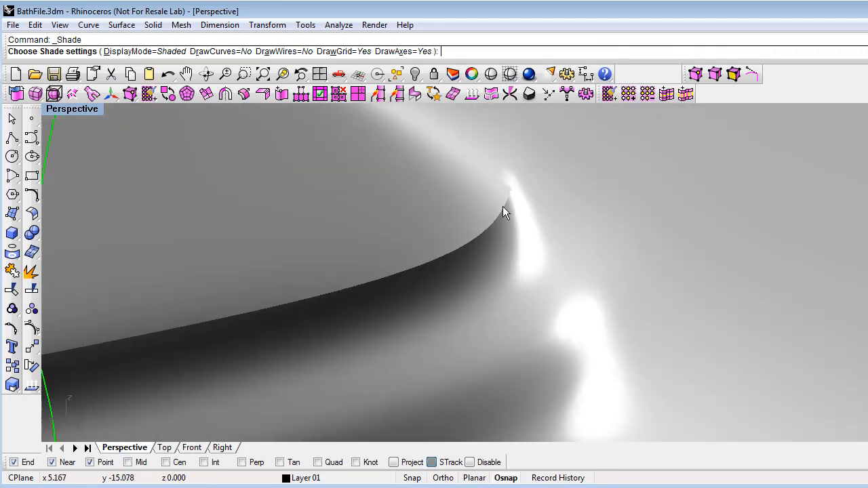
scroll(493, 210, "down", 2)
right_click_drag(484, 208, 526, 241)
scroll(526, 242, "down", 8)
right_click(210, 287)
right_click_drag(465, 267, 448, 268)
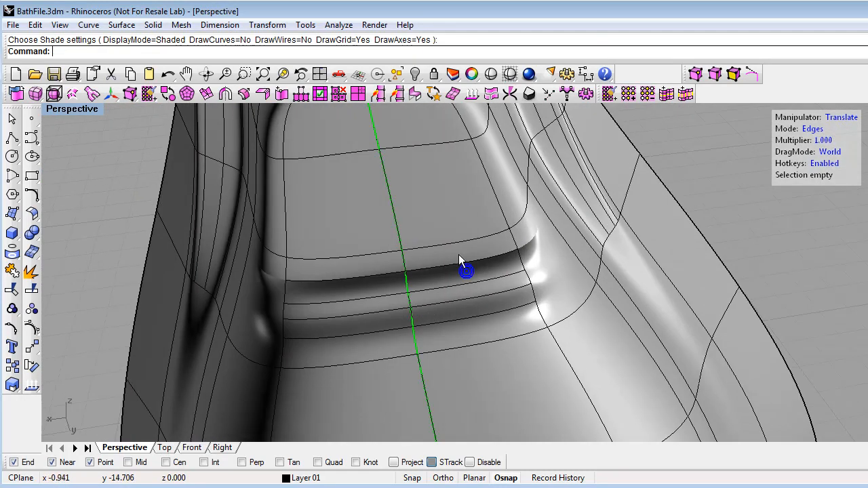
scroll(449, 269, "up", 4)
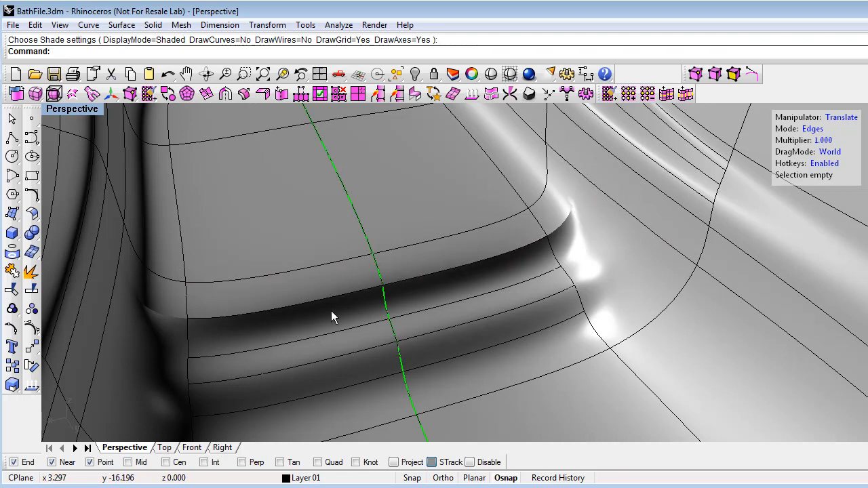
- Undo the crease on the top step's edge
key("ctrl+z")
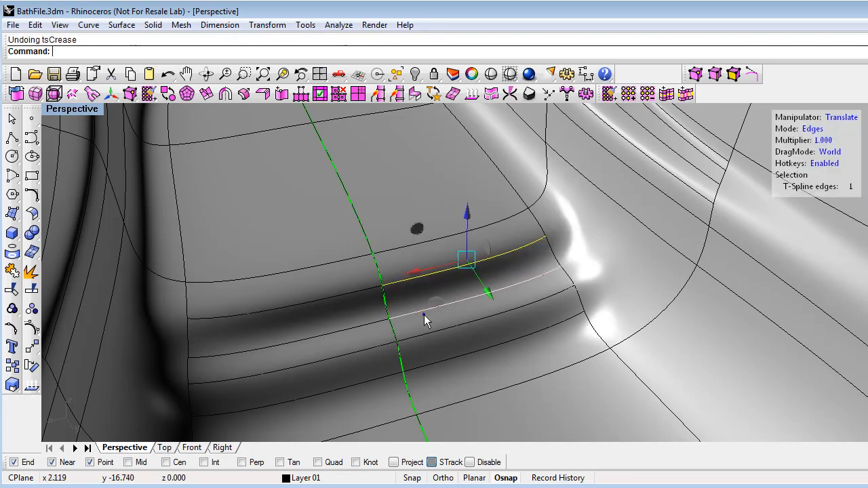
right_click_drag(423, 314, 415, 311)
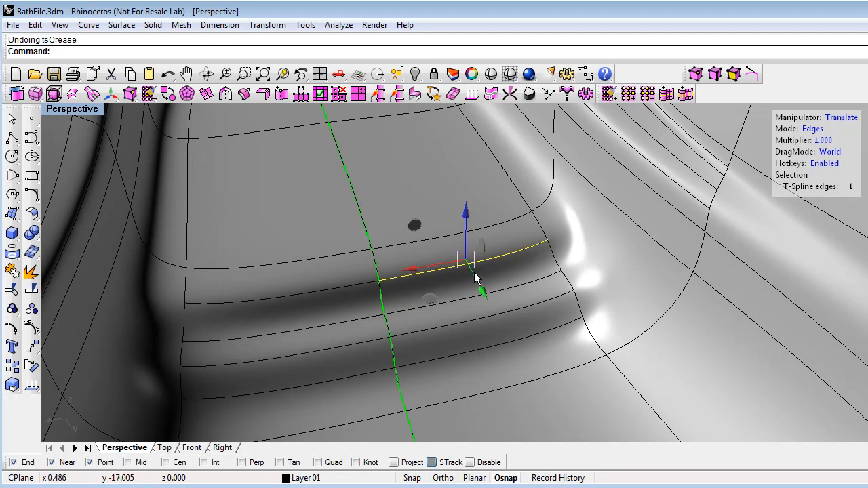
- Switch to Faces mode, select the four faces on both sides of the top step's upper edge, and clear the selection
left_click(812, 128)
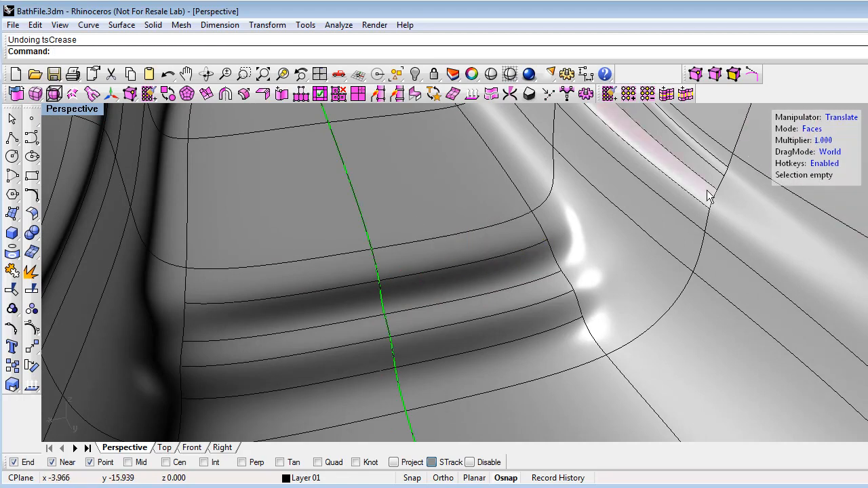
left_click(492, 250)
left_click(359, 266, "shift")
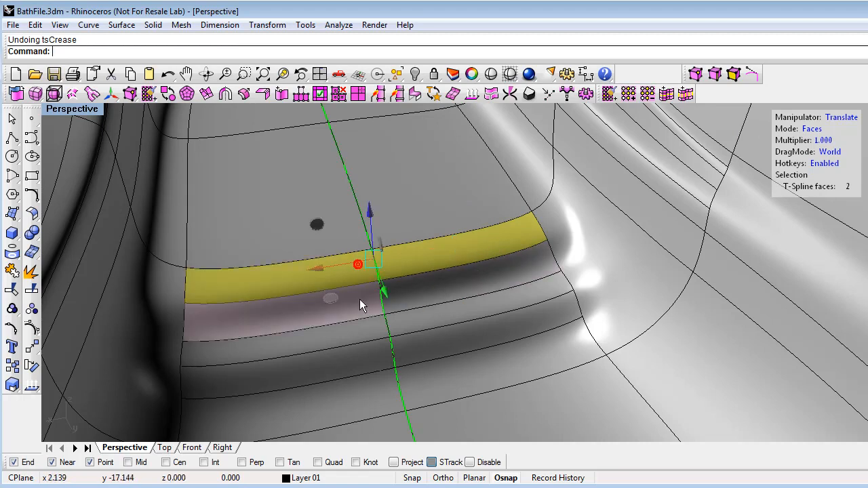
left_click(359, 299, "shift")
left_click(485, 284, "shift")
right_click_drag(445, 300, 458, 305)
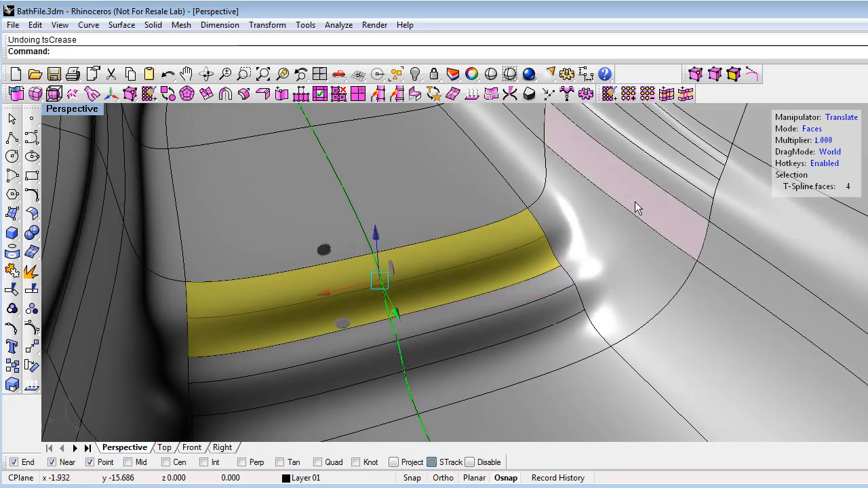
scroll(605, 200, "down", 6)
left_click(221, 242)
scroll(375, 220, "up", 3)
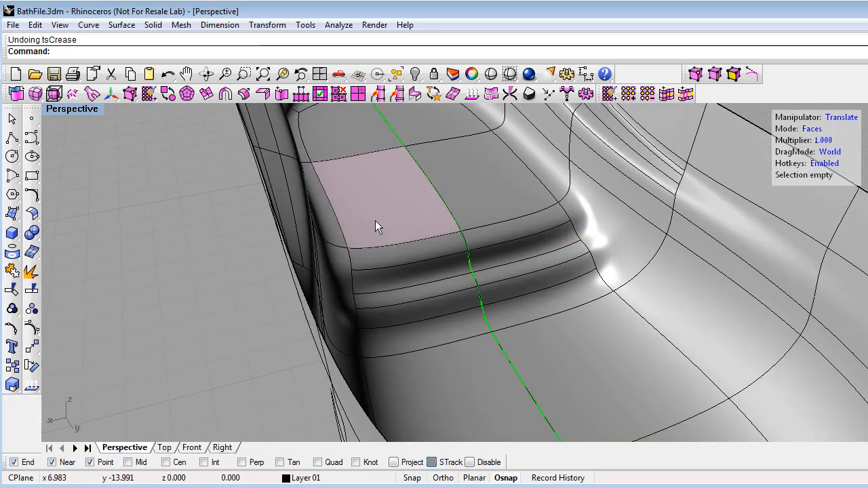
- Subdivide the four faces on both sides of the top step's upper edge using the Exact insertion type, accepting the loss of symmetry
left_click(357, 94)
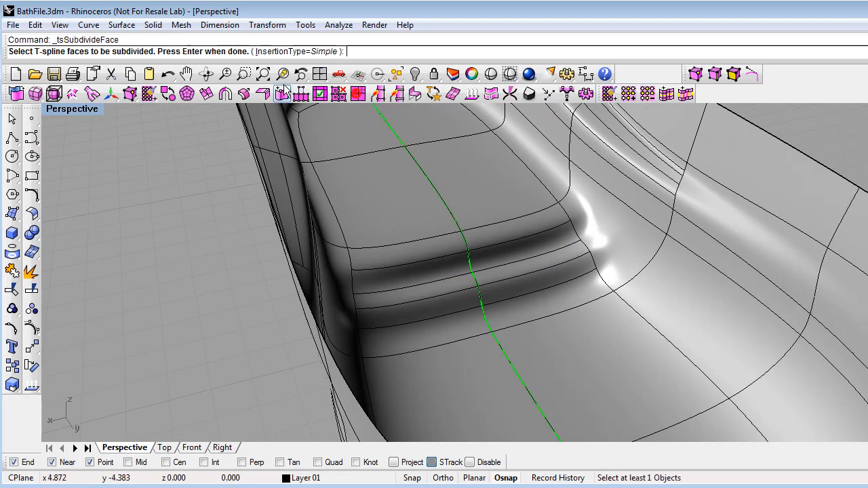
left_click(288, 52)
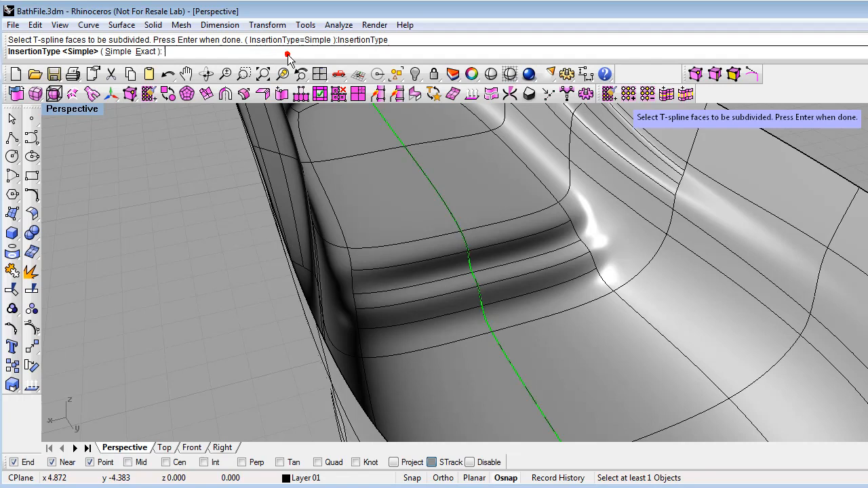
left_click(146, 52)
left_click(423, 245)
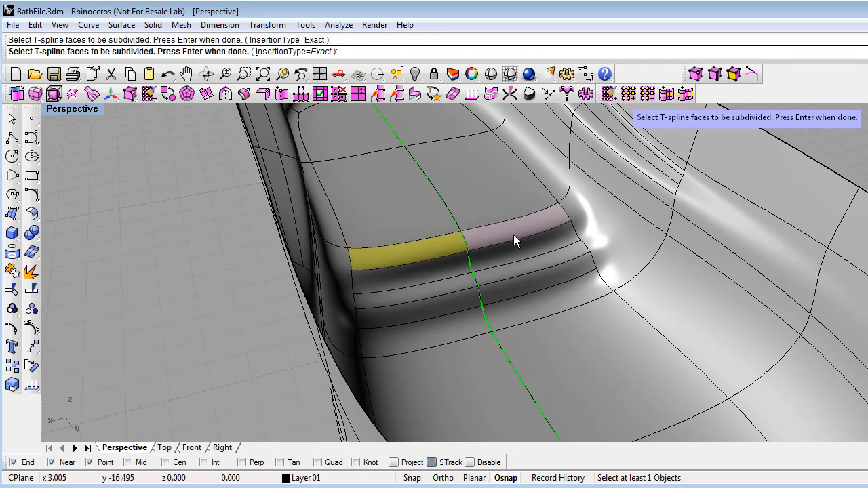
left_click(516, 250)
left_click(440, 271)
right_click_drag(429, 296, 514, 270)
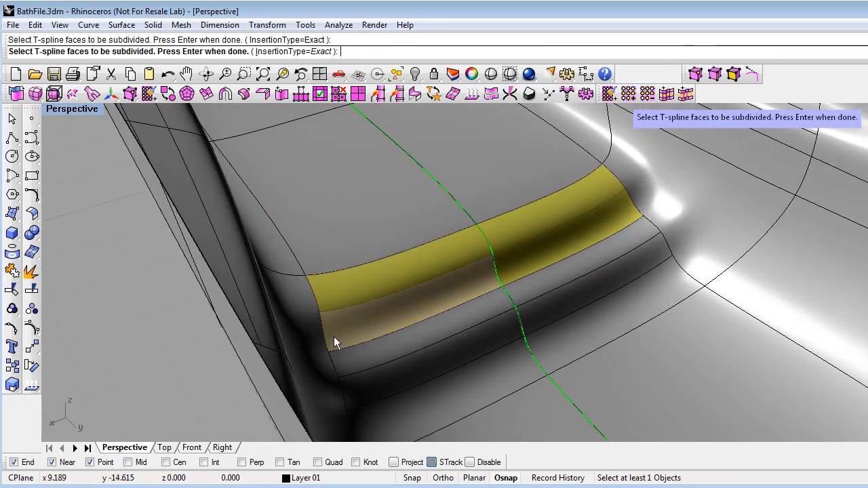
key("Return")
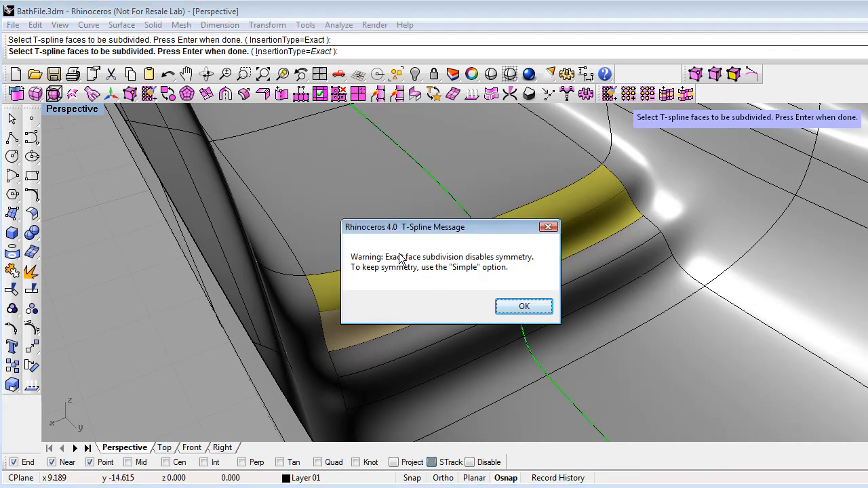
left_click(517, 304)
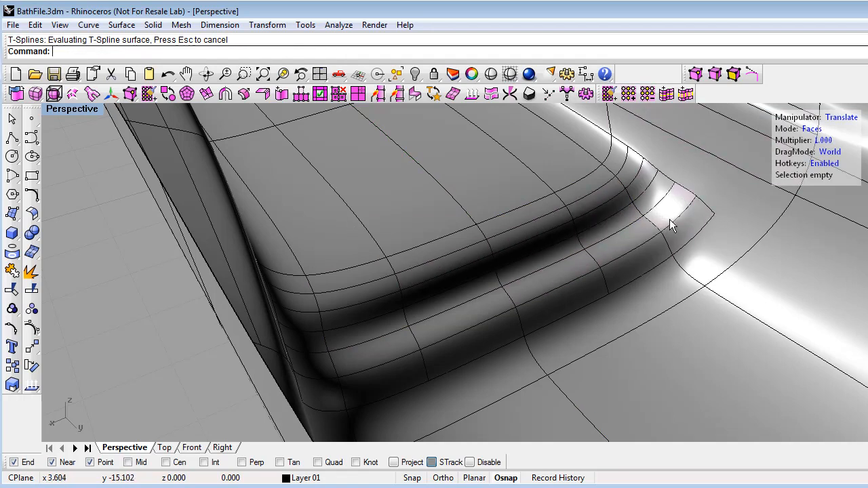
- Crease the two middle edges along the top step's upper rim
mouse_move(524, 251)
right_mouse_down()
mouse_move(494, 240)
mouse_move(516, 238)
right_mouse_up()
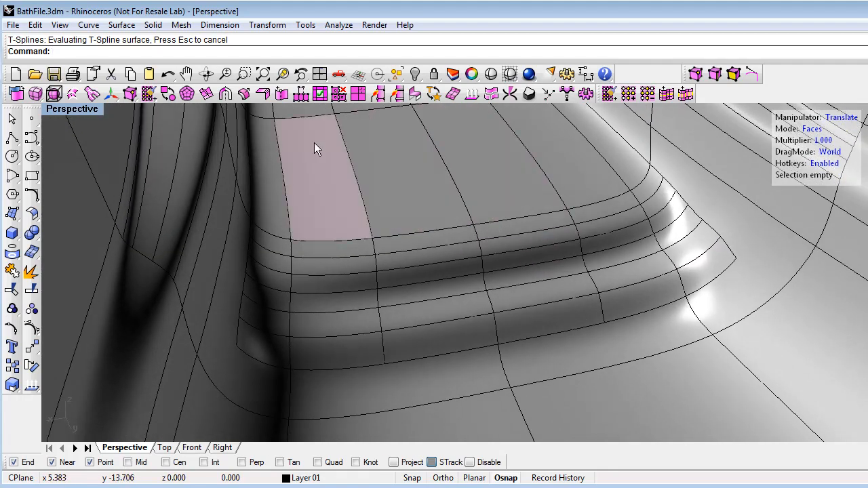
left_click(262, 93)
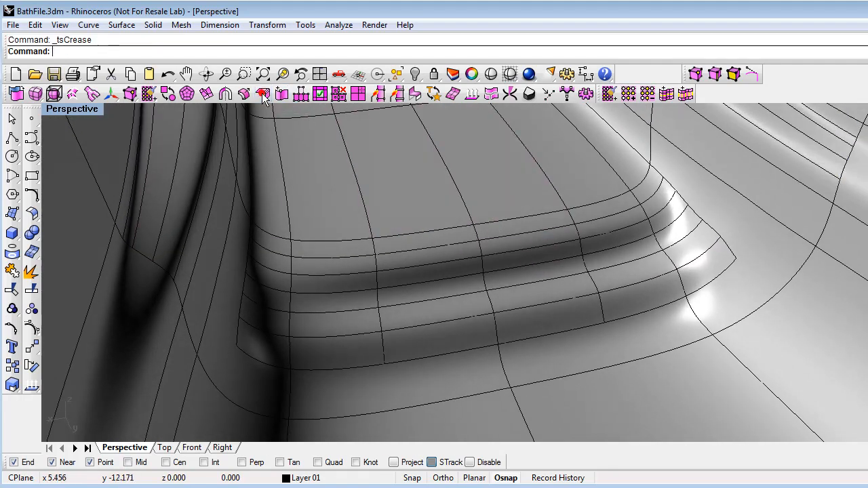
right_click_drag(513, 245, 558, 246)
scroll(511, 241, "up", 2)
scroll(548, 213, "up", 2)
right_click_drag(532, 215, 504, 233)
left_click(509, 240)
left_click(439, 271)
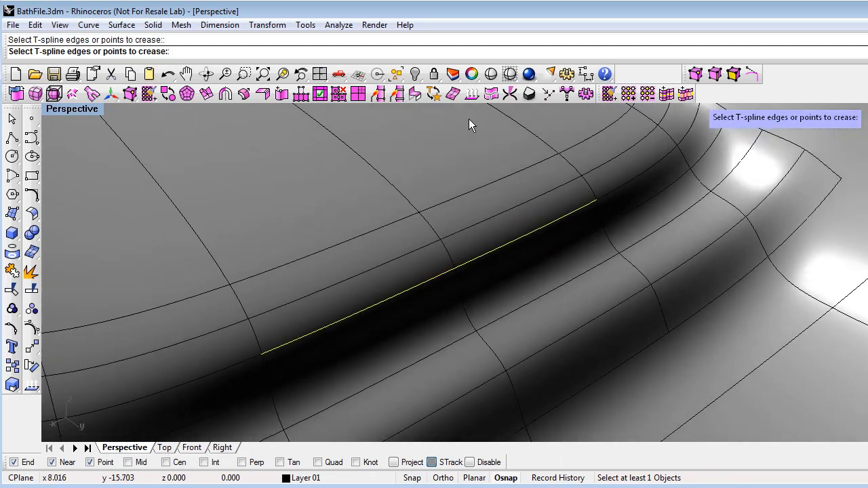
key("Return")
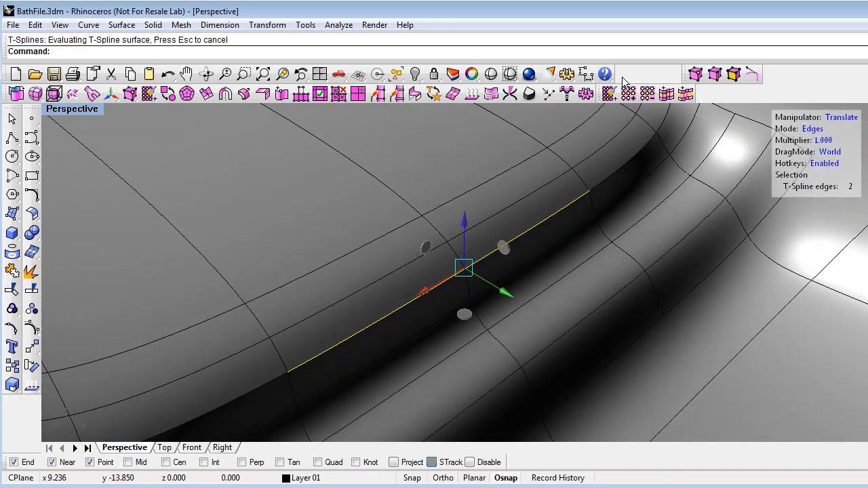
- Examine the creased rim and its fade-out toward the bath wall in a Shade preview
left_click(491, 74)
mouse_move(649, 196)
right_mouse_down()
mouse_move(604, 182)
mouse_move(616, 202)
mouse_move(727, 196)
mouse_move(665, 226)
mouse_move(694, 228)
right_mouse_up()
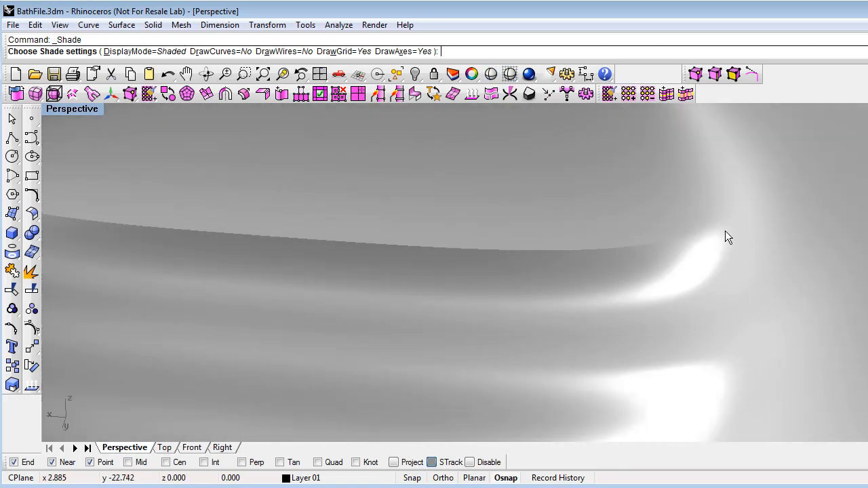
mouse_move(709, 249)
right_mouse_down()
mouse_move(525, 278)
mouse_move(597, 281)
mouse_move(506, 230)
mouse_move(562, 219)
mouse_move(535, 212)
mouse_move(534, 237)
mouse_move(540, 232)
mouse_move(516, 234)
right_mouse_up()
right_click(477, 210)
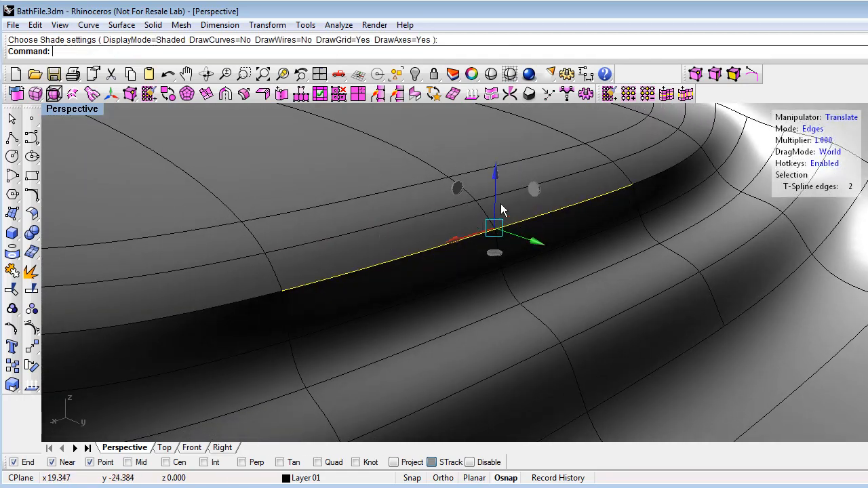
- Select four faces behind the creased rim in Faces mode, try moving them, and undo the move
mouse_move(377, 224)
right_mouse_down()
mouse_move(362, 219)
mouse_move(385, 217)
right_mouse_up()
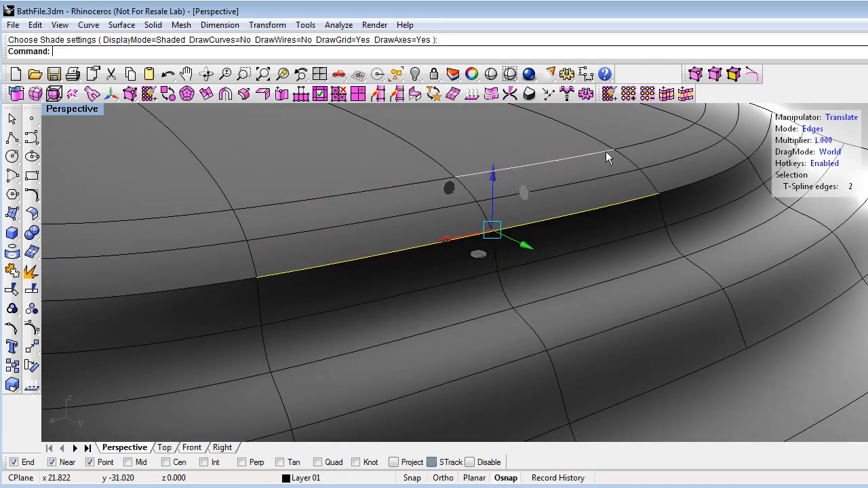
left_click(813, 129)
left_click(352, 203)
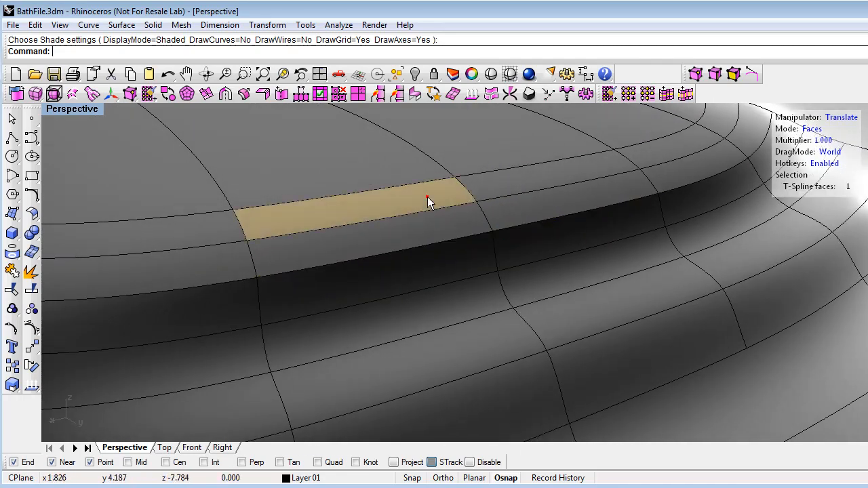
left_click(518, 185, "shift")
left_click(376, 168, "shift")
left_click(524, 132, "shift")
right_click_drag(385, 128, 337, 134)
left_click_drag(337, 128, 338, 138)
key("ctrl+z")
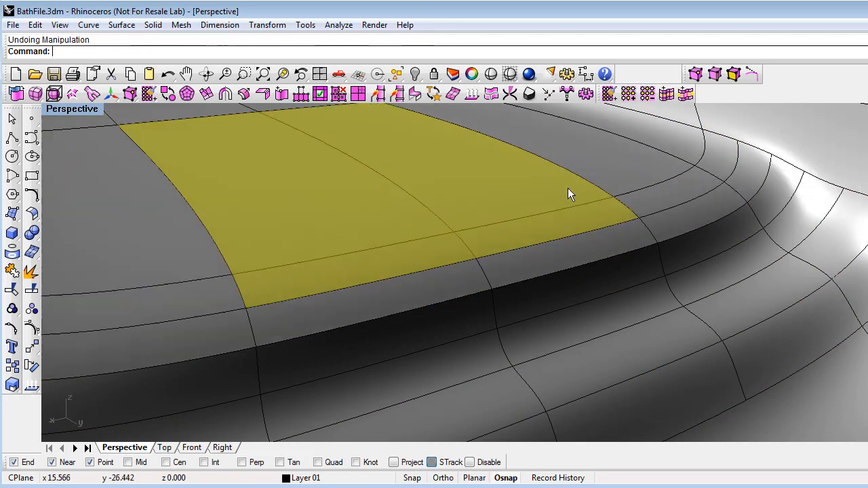
- Extend the selection by two faces on each side, covering eight faces of the top step
left_click(616, 165, "shift")
left_click(648, 196, "shift")
left_click(140, 219, "shift")
left_click(212, 299, "shift")
left_click_drag(341, 110, 396, 208)
mouse_move(424, 219)
right_mouse_down()
mouse_move(494, 217)
mouse_move(484, 232)
mouse_move(501, 235)
mouse_move(439, 218)
right_mouse_up()
left_click_drag(49, 159, 48, 160)
right_click_drag(451, 274, 505, 298)
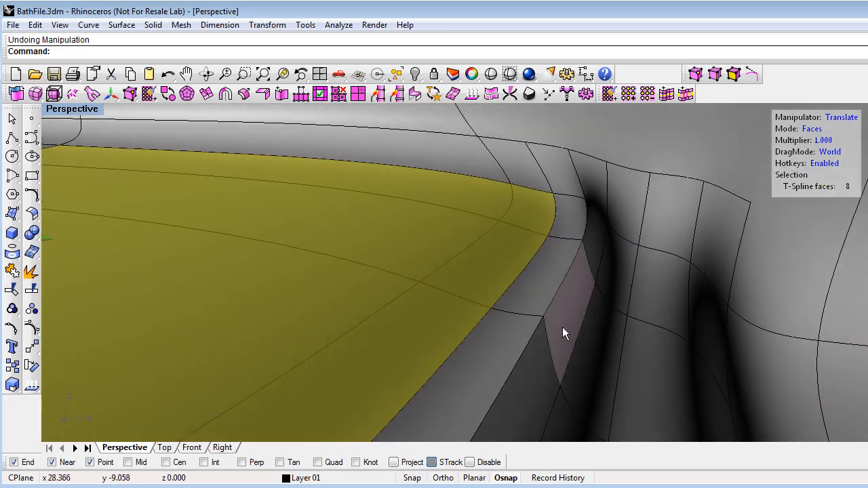
right_click_drag(518, 346, 538, 316)
- Switch to Verts mode and check the control points beside the creased rim in wireframe display, leaving nothing selected in shaded display
left_click(817, 129)
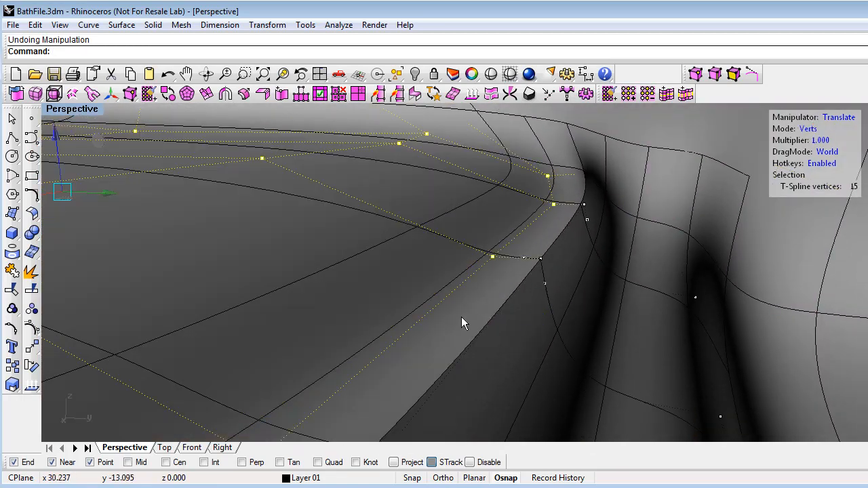
right_click_drag(473, 318, 462, 315)
mouse_move(527, 268)
right_mouse_down()
mouse_move(546, 269)
mouse_move(544, 259)
mouse_move(527, 264)
right_mouse_up()
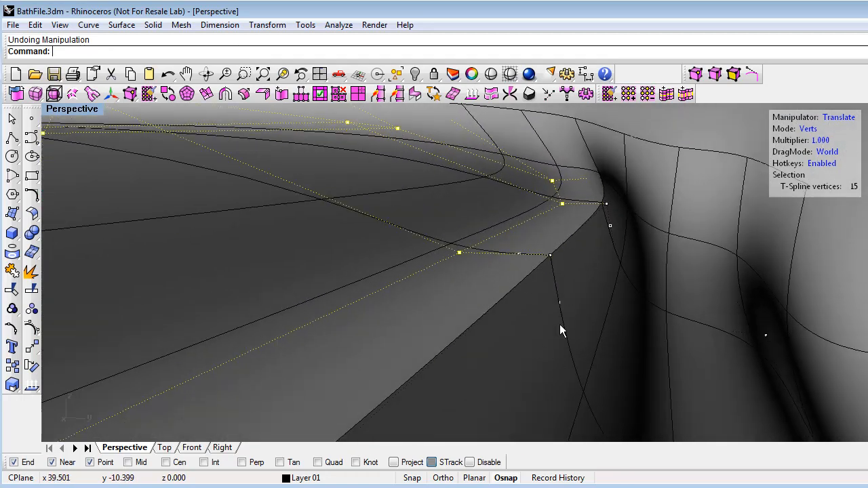
right_click_drag(558, 357, 557, 300)
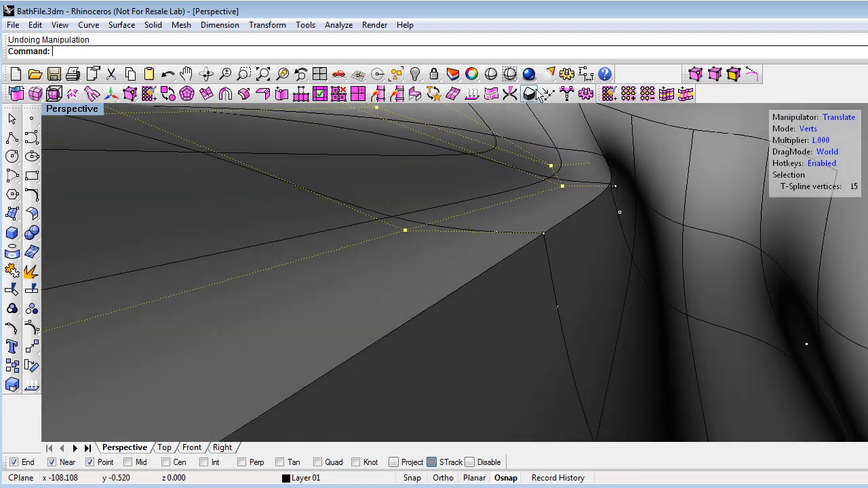
left_click(509, 73)
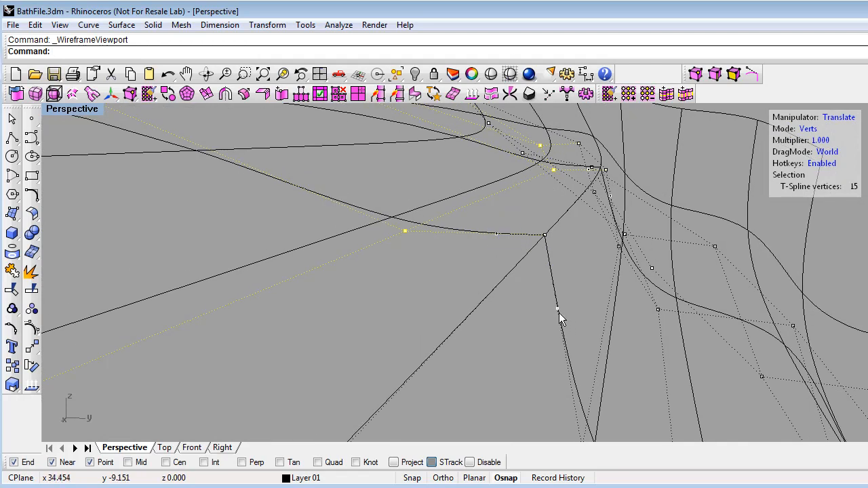
left_click(559, 312)
left_click(497, 234)
left_click(530, 311)
right_click_drag(530, 310, 527, 315)
left_click(510, 74)
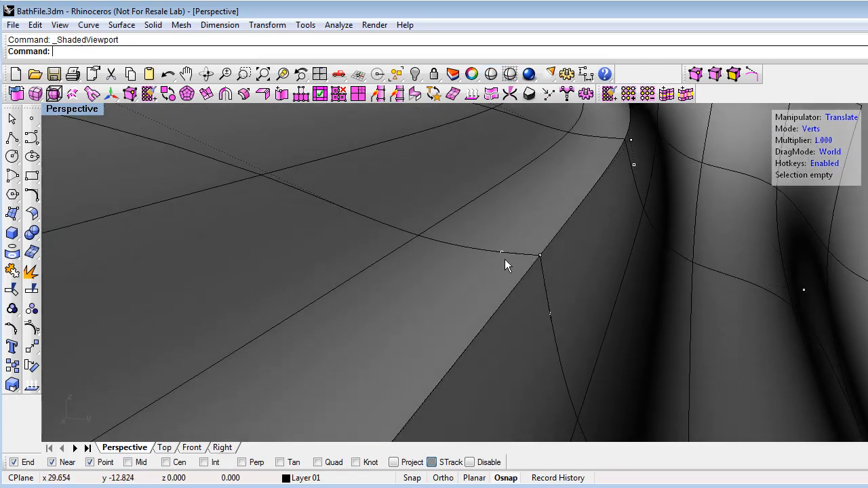
- Select the three vertices directly behind the creased rim of the top step, using wireframe display to find them
left_click(501, 252)
right_click_drag(502, 254, 574, 185)
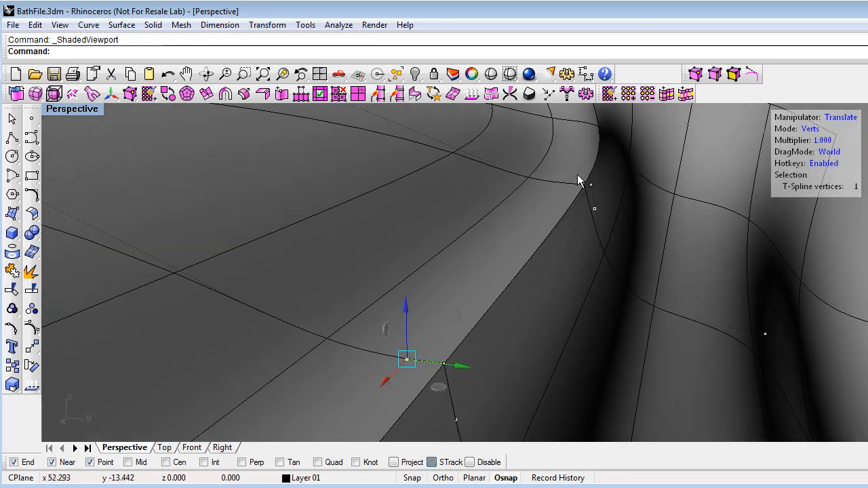
left_click_drag(555, 168, 576, 196, "shift")
right_click_drag(571, 210, 439, 120)
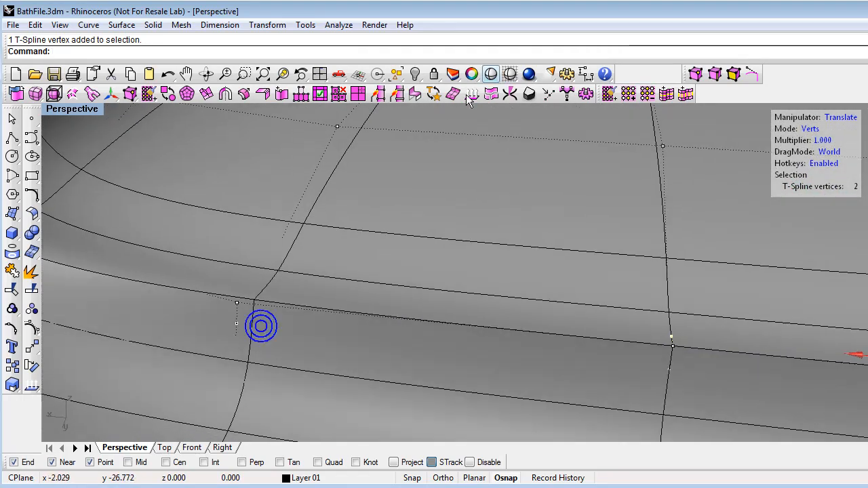
left_click(510, 73)
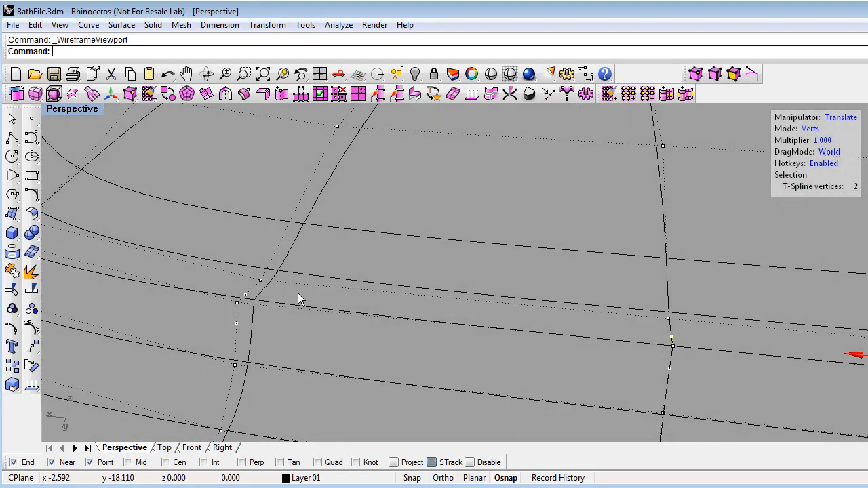
right_click_drag(247, 301, 483, 250)
left_click(510, 74)
- Move the three selected vertices slightly to adjust the surface beside the top step's creased rim
mouse_move(509, 181)
right_mouse_down()
mouse_move(633, 216)
mouse_move(464, 288)
mouse_move(559, 234)
mouse_move(539, 271)
mouse_move(530, 269)
right_mouse_up()
mouse_move(482, 218)
left_mouse_down()
mouse_move(484, 192)
mouse_move(482, 227)
mouse_move(477, 215)
left_mouse_up()
scroll(467, 303, "up", 1)
right_click_drag(459, 299, 492, 283)
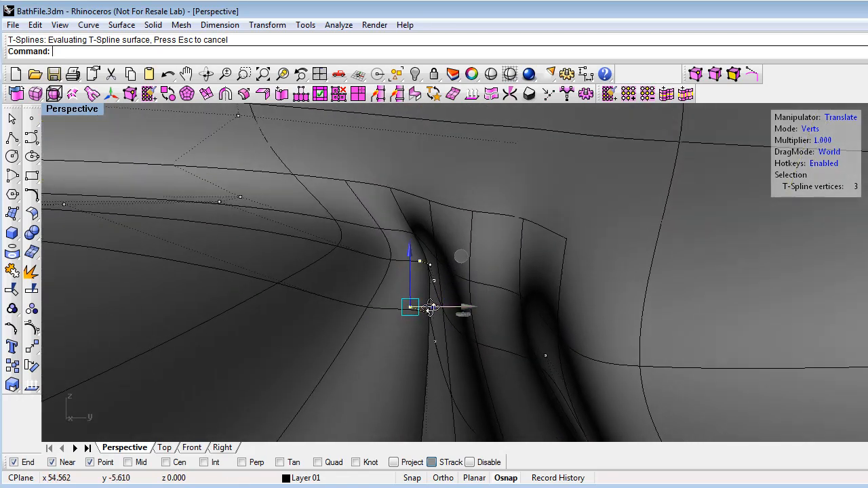
right_click_drag(434, 308, 487, 313)
right_click_drag(407, 305, 424, 272)
right_click_drag(508, 329, 501, 289)
left_click_drag(424, 241, 425, 250)
mouse_move(335, 310)
right_mouse_down()
mouse_move(380, 309)
mouse_move(424, 323)
mouse_move(427, 301)
mouse_move(508, 310)
mouse_move(480, 320)
mouse_move(544, 304)
mouse_move(295, 199)
mouse_move(328, 224)
mouse_move(380, 217)
mouse_move(377, 277)
mouse_move(358, 248)
mouse_move(321, 226)
mouse_move(314, 240)
mouse_move(344, 311)
right_mouse_up()
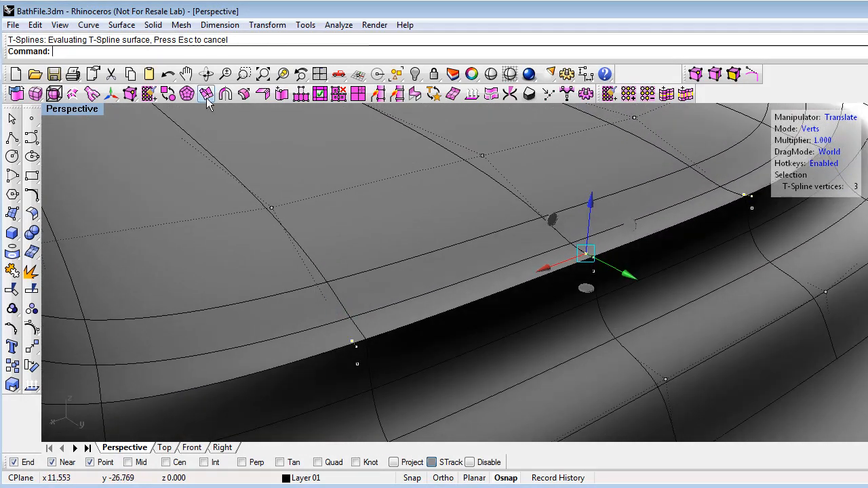
- Toggle the bath to box display and select edges along the back of the strip behind the creased rim
left_click(168, 97)
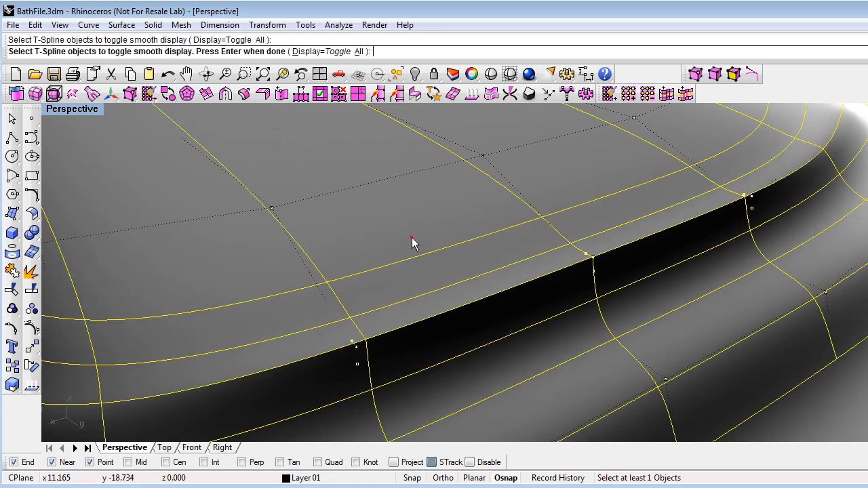
right_click_drag(495, 296, 435, 264)
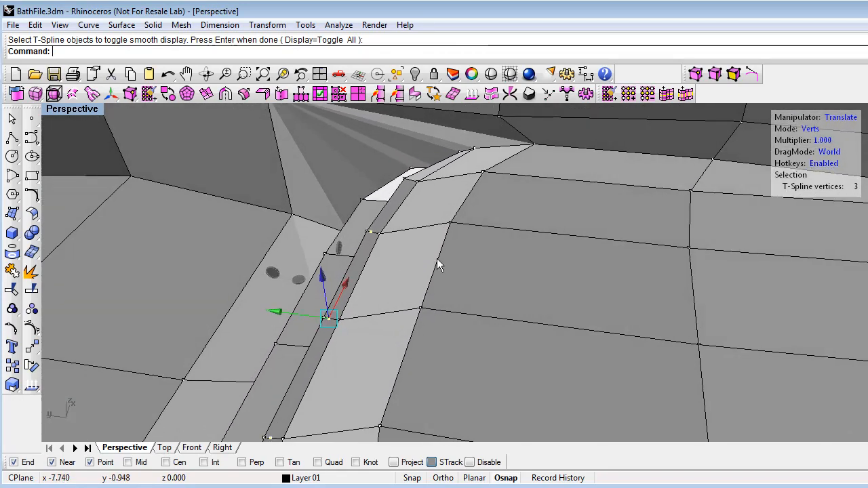
key("s")
left_click(436, 255)
left_click(468, 197)
left_click(509, 161, "shift")
left_click(434, 275, "shift")
right_click_drag(410, 329, 503, 302)
- Switch to Faces mode and select the row of four faces across the top step behind the rim strip
left_click(814, 127)
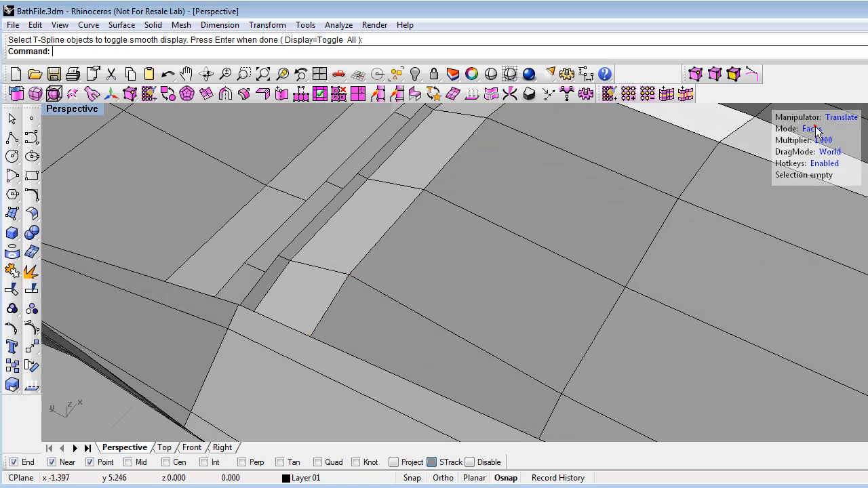
left_click(606, 158)
left_click(581, 207, "shift")
left_click(511, 278, "shift")
left_click(451, 346, "shift")
right_click_drag(526, 212, 582, 250)
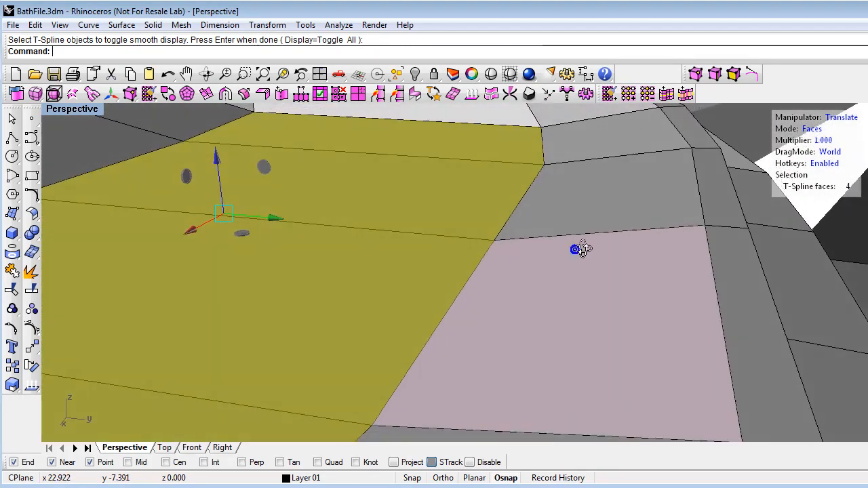
key("Tab")
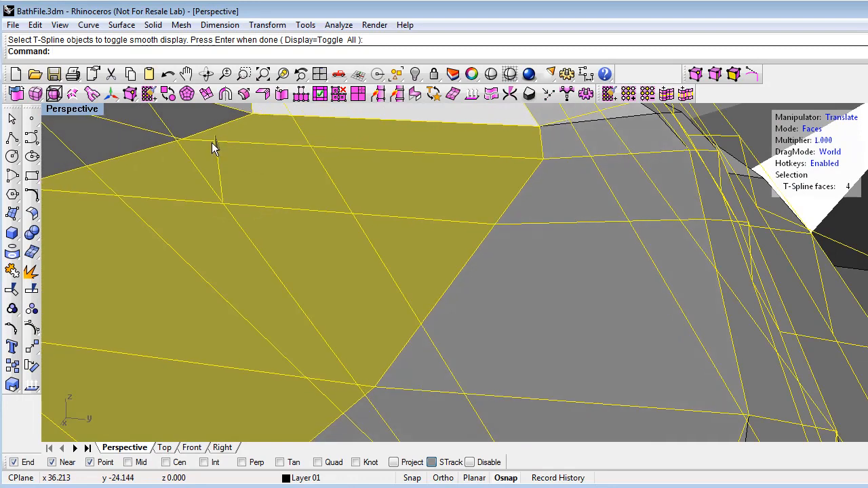
right_click_drag(539, 297, 455, 406)
scroll(574, 347, "down", 8)
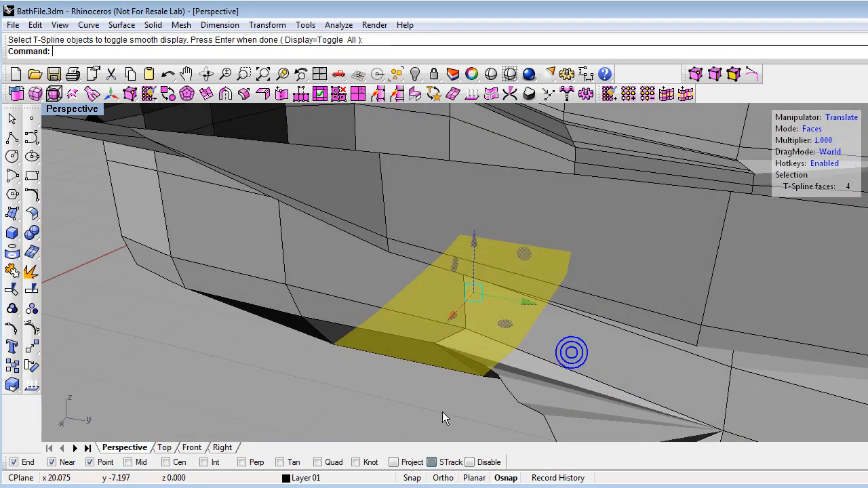
right_click_drag(551, 365, 424, 339)
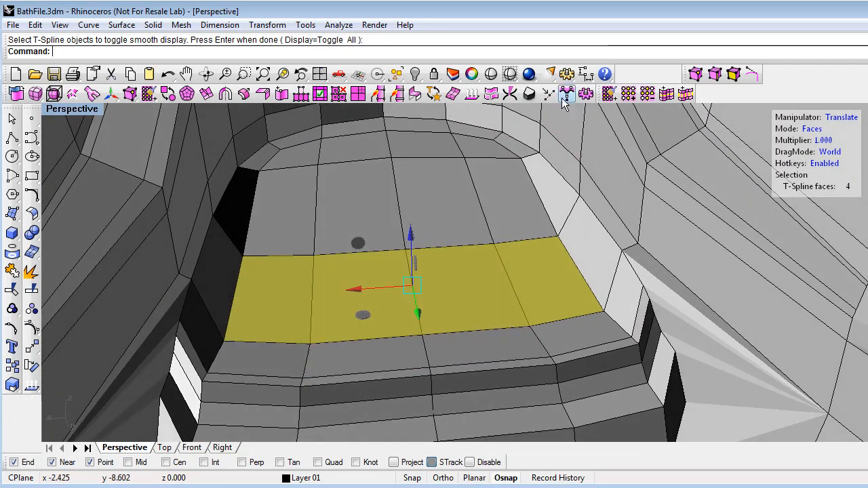
- Return the bath to smooth display, check its surface in a shaded preview, and clear the face selection
left_click(168, 95)
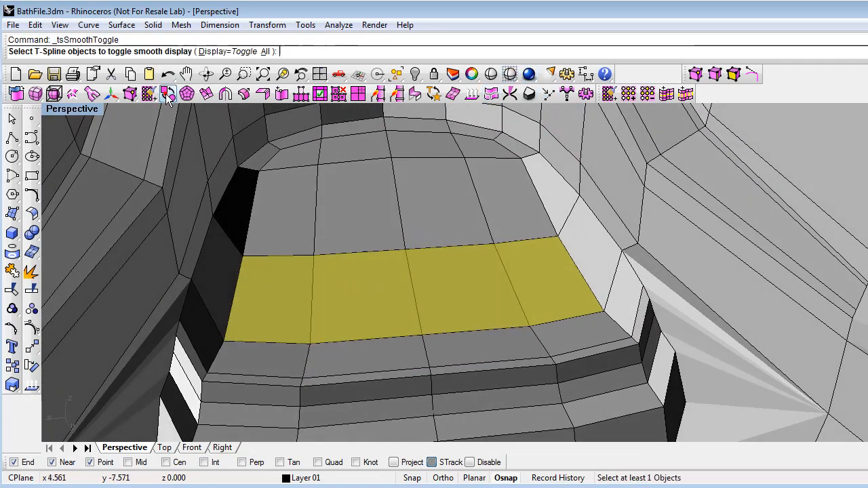
right_click(418, 274)
mouse_move(411, 311)
right_mouse_down()
mouse_move(504, 305)
mouse_move(536, 339)
mouse_move(577, 306)
mouse_move(552, 265)
mouse_move(484, 288)
mouse_move(403, 267)
mouse_move(488, 159)
mouse_move(591, 172)
mouse_move(579, 177)
right_mouse_up()
left_click(491, 73)
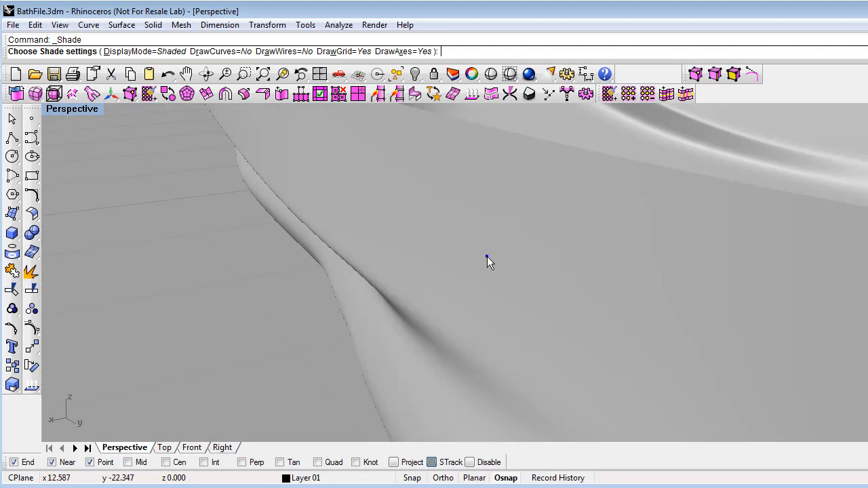
right_click_drag(486, 256, 498, 246)
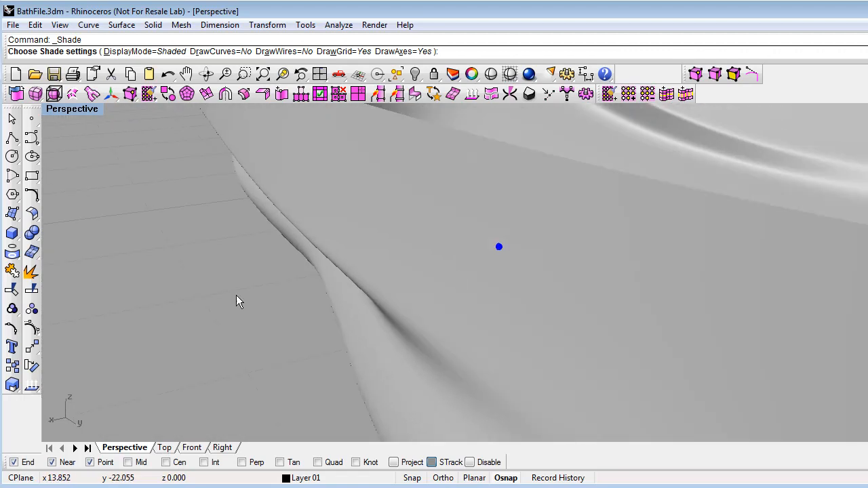
left_click(206, 295)
right_click_drag(436, 308, 429, 330)
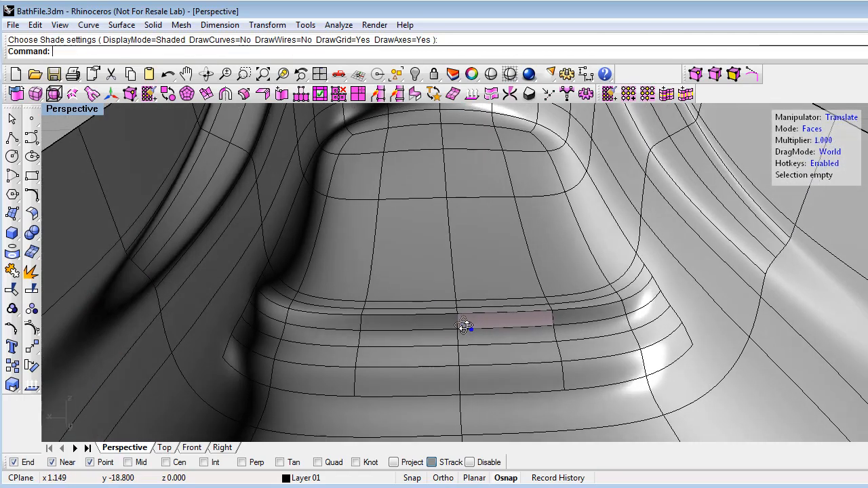
- Select the eight large faces across the raised floor behind the top step's rim
scroll(448, 302, "up", 4)
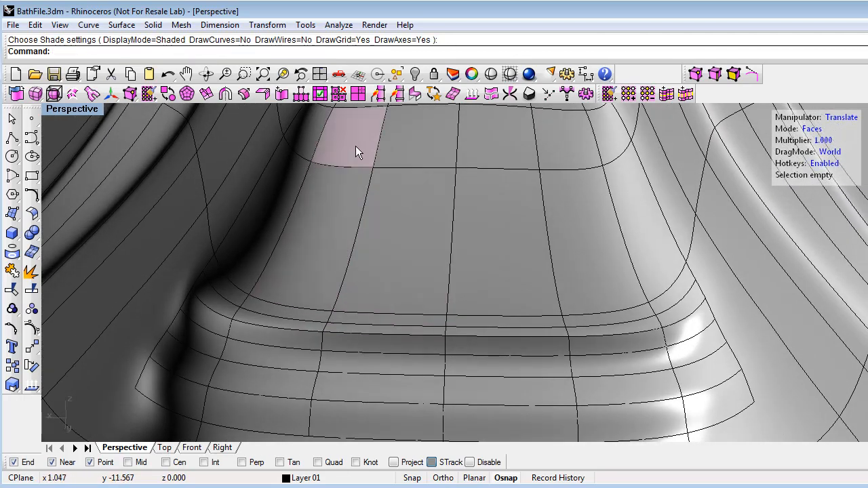
left_click(357, 145)
left_click(421, 142, "shift")
left_click(500, 145, "shift")
left_click(570, 149, "shift")
left_click(583, 231, "shift")
left_click(487, 241, "shift")
left_click(412, 238, "shift")
left_click(312, 248, "shift")
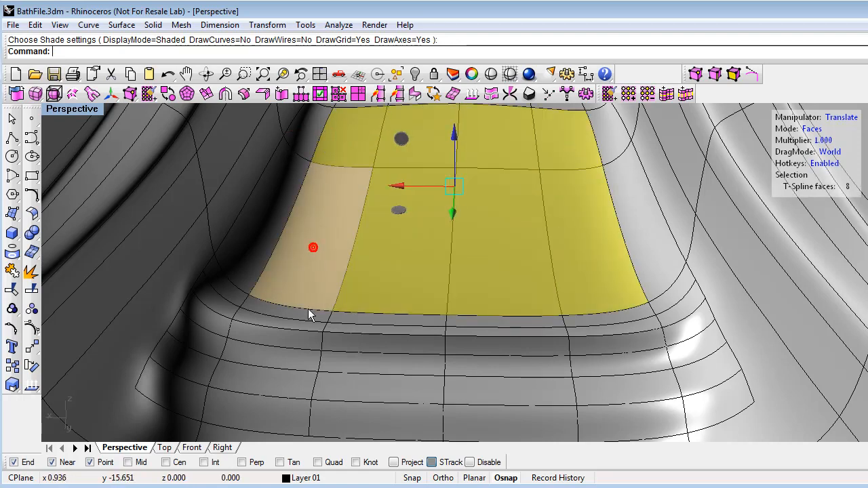
- Add the two narrow rows of faces along the top step's rim to the selection
left_click(307, 312, "shift")
left_click(309, 324, "shift")
left_click(343, 324, "shift")
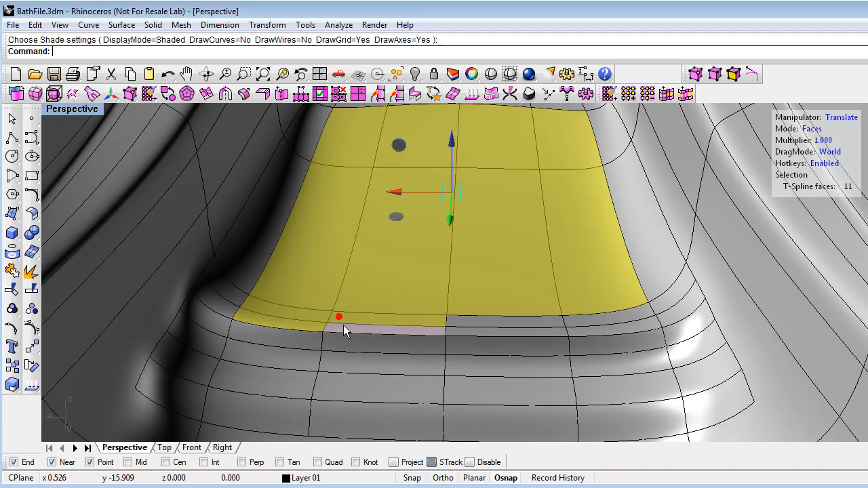
left_click(499, 334, "shift")
left_click(596, 330, "shift")
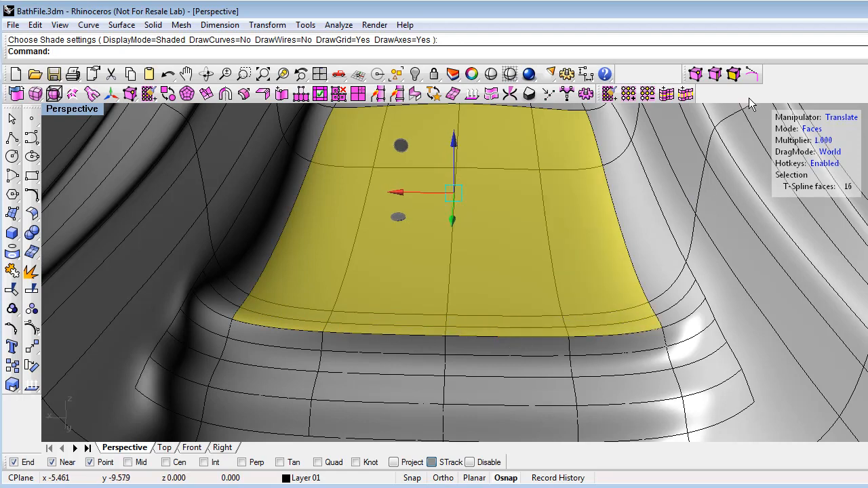
- Convert the face selection to vertices, flatten them with Flatten Points, and check the result in a shaded preview
left_click(701, 76)
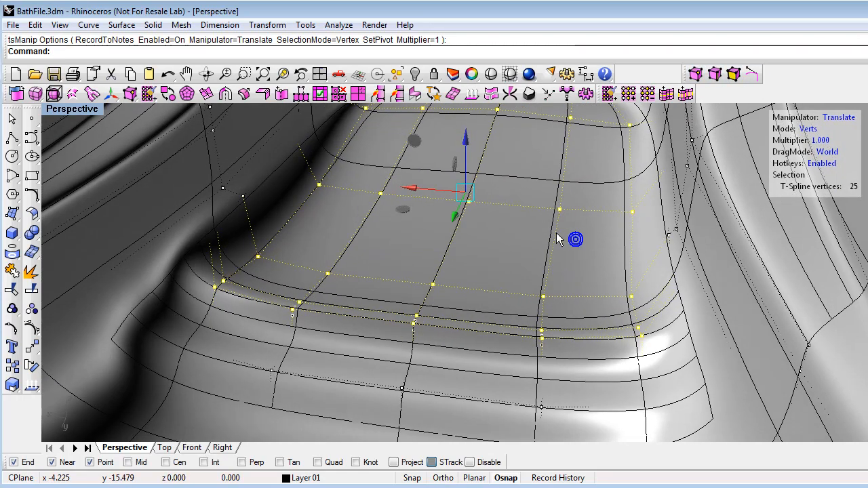
left_click(549, 98)
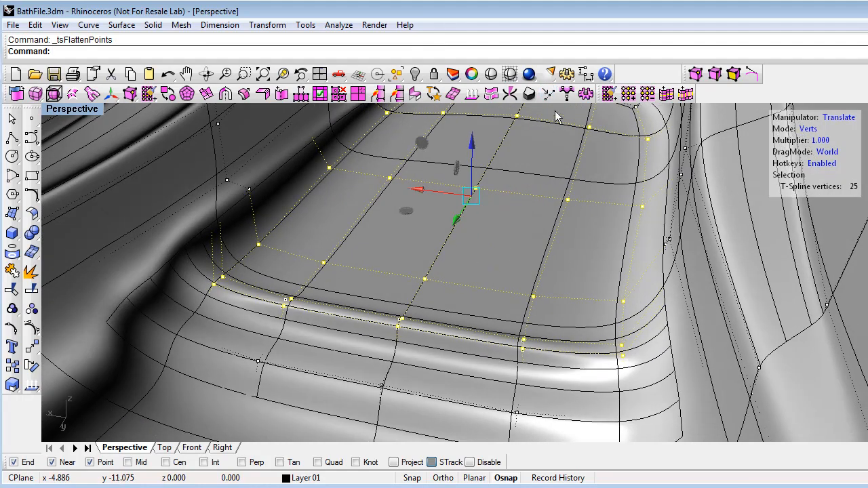
left_click(490, 74)
mouse_move(474, 196)
right_mouse_down()
mouse_move(430, 213)
mouse_move(423, 229)
mouse_move(475, 232)
mouse_move(370, 326)
mouse_move(326, 320)
mouse_move(325, 304)
mouse_move(368, 300)
mouse_move(344, 301)
mouse_move(281, 329)
mouse_move(236, 368)
mouse_move(234, 223)
mouse_move(242, 221)
mouse_move(180, 175)
mouse_move(287, 183)
mouse_move(278, 273)
mouse_move(427, 216)
mouse_move(476, 254)
mouse_move(544, 278)
mouse_move(630, 262)
right_mouse_up()
left_click(427, 217)
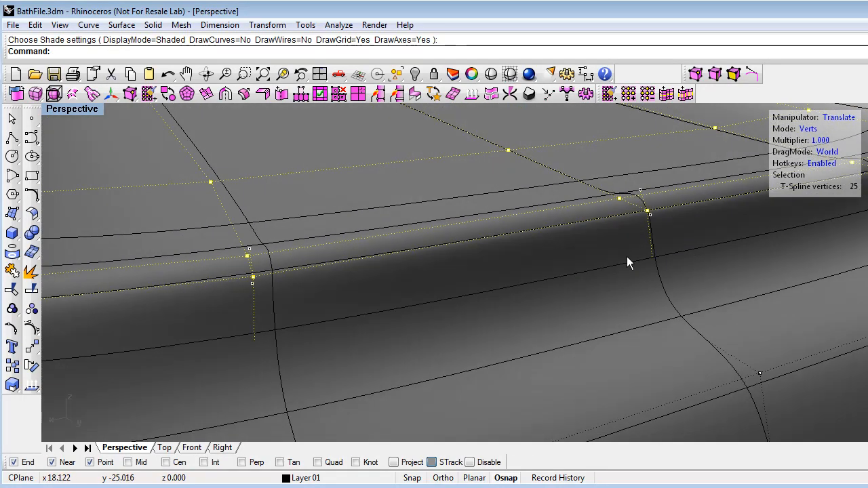
- Select the three vertices just behind the flattened top step's front edge and lower them slightly
right_click_drag(522, 270, 556, 267)
mouse_move(436, 253)
right_mouse_down()
mouse_move(457, 250)
mouse_move(468, 225)
mouse_move(475, 230)
mouse_move(453, 253)
right_mouse_up()
mouse_move(461, 252)
right_mouse_down()
mouse_move(472, 247)
mouse_move(432, 242)
mouse_move(478, 261)
right_mouse_up()
left_click(502, 311)
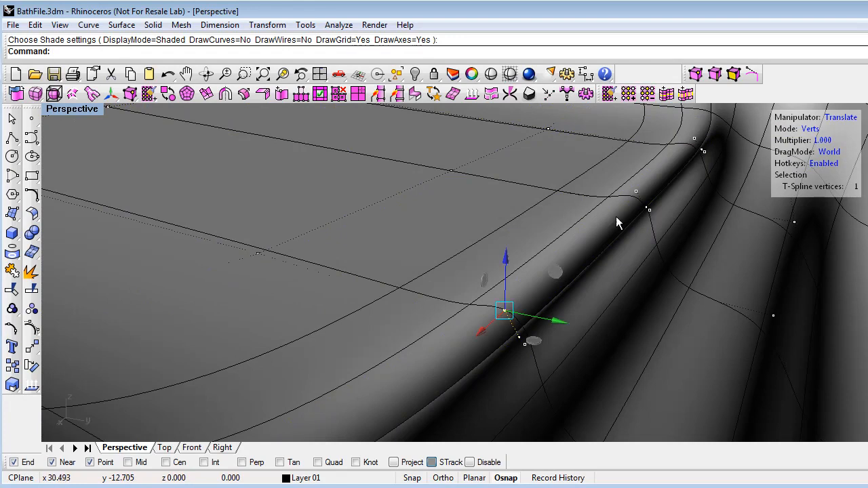
left_click(637, 193, "shift")
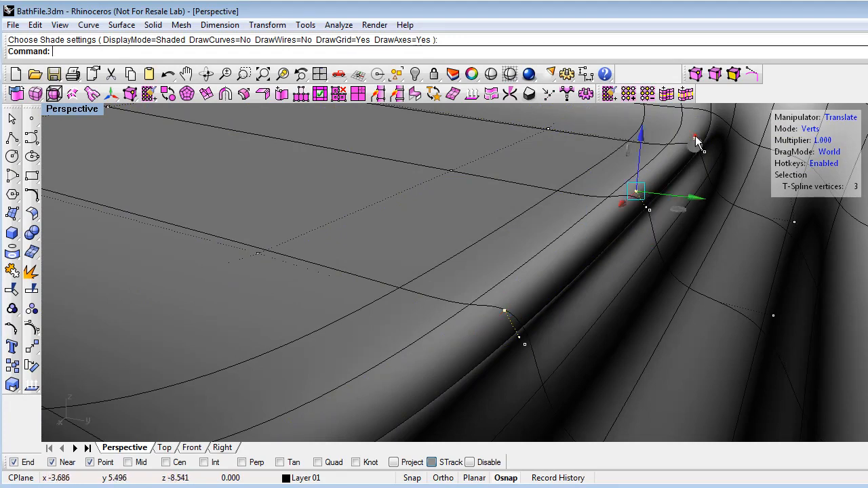
left_click_drag(639, 140, 641, 157)
mouse_move(677, 232)
right_mouse_down()
mouse_move(585, 255)
mouse_move(542, 249)
right_mouse_up()
- Inspect the adjusted step rim and the whole bath from several sides, using the shaded preview
left_click(489, 75)
mouse_move(514, 132)
right_mouse_down()
mouse_move(639, 285)
mouse_move(538, 294)
mouse_move(587, 293)
mouse_move(645, 125)
right_mouse_up()
scroll(493, 283, "up", 5)
mouse_move(493, 282)
right_mouse_down()
mouse_move(471, 277)
mouse_move(475, 303)
mouse_move(387, 294)
mouse_move(401, 299)
right_mouse_up()
scroll(485, 298, "up", 3)
scroll(501, 311, "down", 8)
right_click_drag(655, 360, 676, 389)
left_click(675, 388)
right_click_drag(561, 265, 500, 279)
right_click_drag(499, 278, 723, 275)
right_click_drag(509, 305, 699, 270)
right_click_drag(390, 349, 333, 349, "shift")
right_click_drag(333, 349, 348, 363)
left_click(349, 362)
right_click_drag(368, 333, 345, 361, "shift")
right_click_drag(345, 361, 365, 349)
scroll(380, 275, "down", 3)
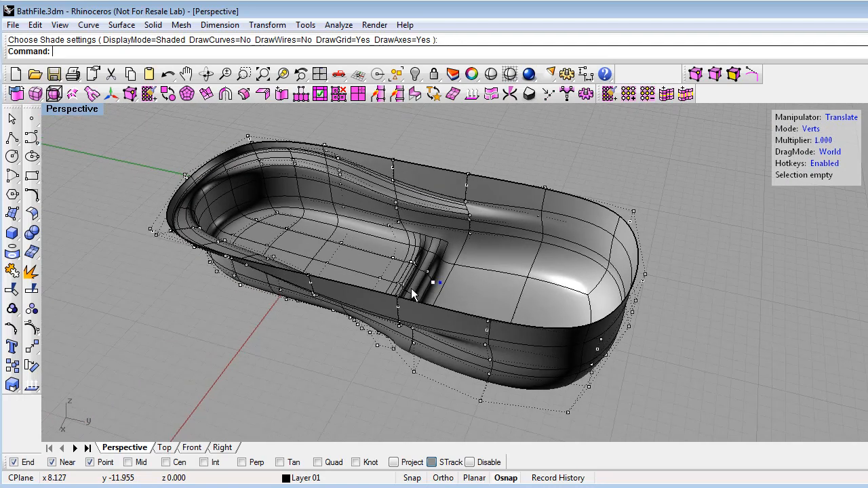
right_click_drag(377, 272, 361, 252)
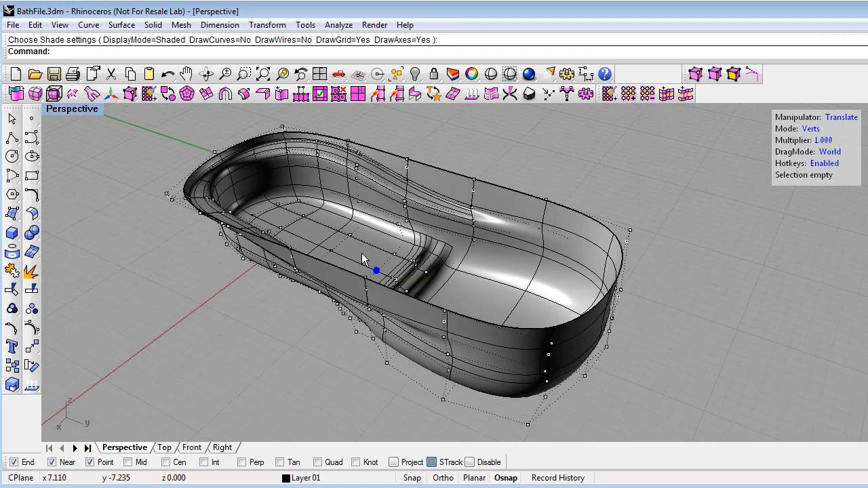
scroll(407, 328, "up", 5)
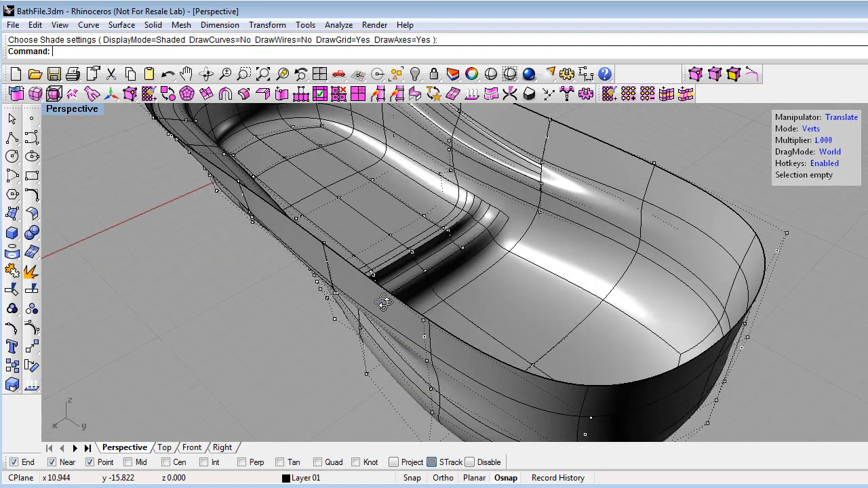
scroll(373, 322, "down", 2)
right_click_drag(373, 323, 388, 299)
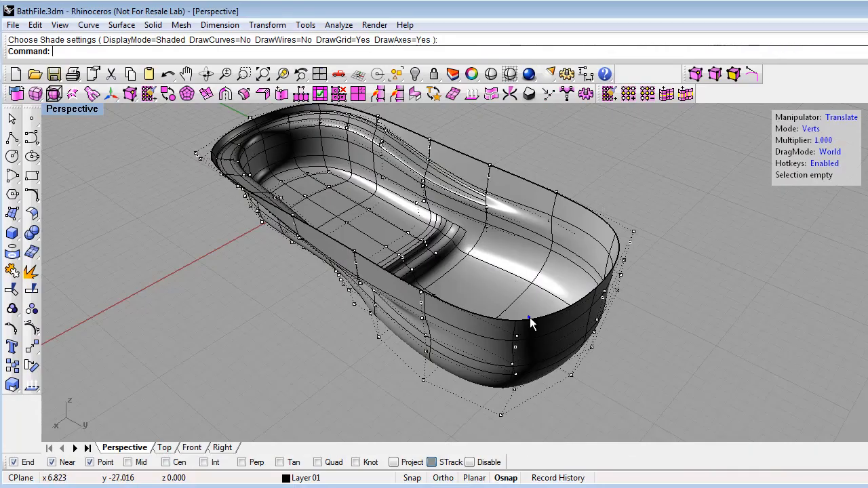
right_click_drag(527, 320, 608, 316)
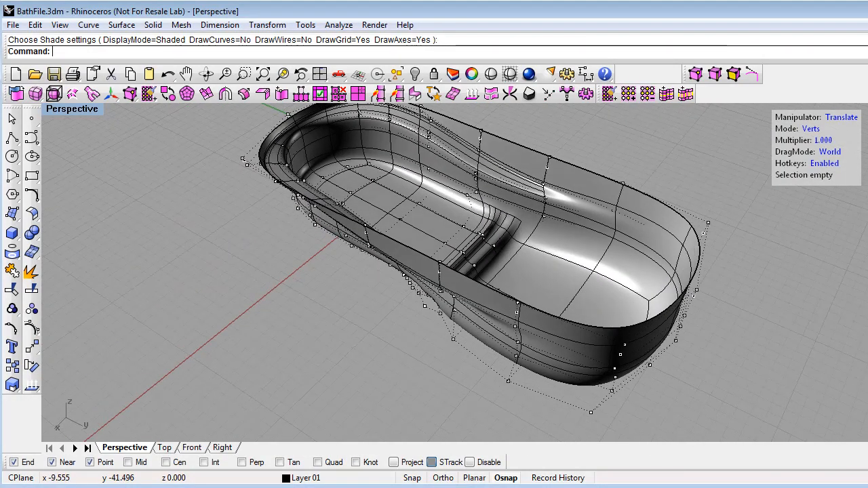
- Bring the bath's surround surfaces back into view around the T-Spline bath, leaving out the finished inner bath surface
key("ctrl+z")
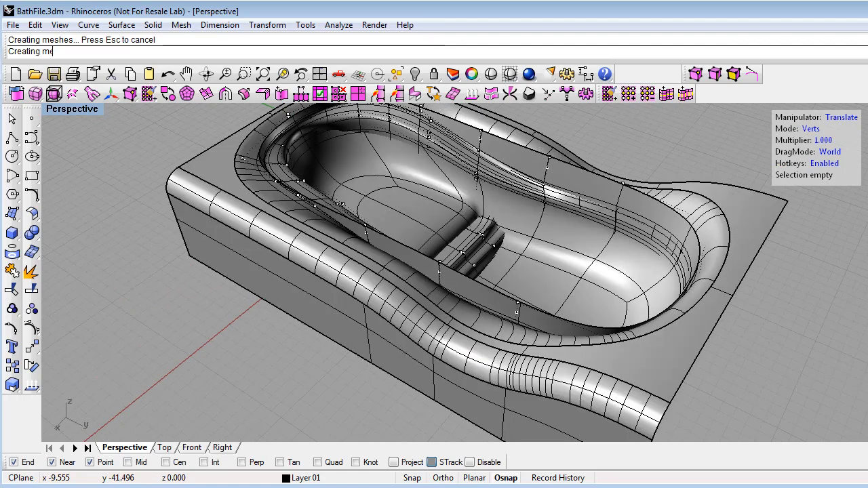
key("ctrl+z")
right_click_drag(696, 333, 718, 326)
right_click_drag(608, 335, 651, 319)
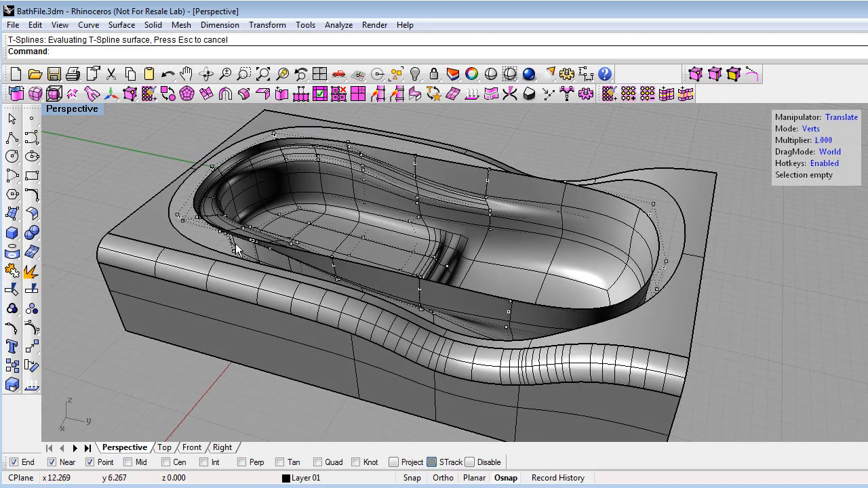
scroll(380, 339, "up", 5)
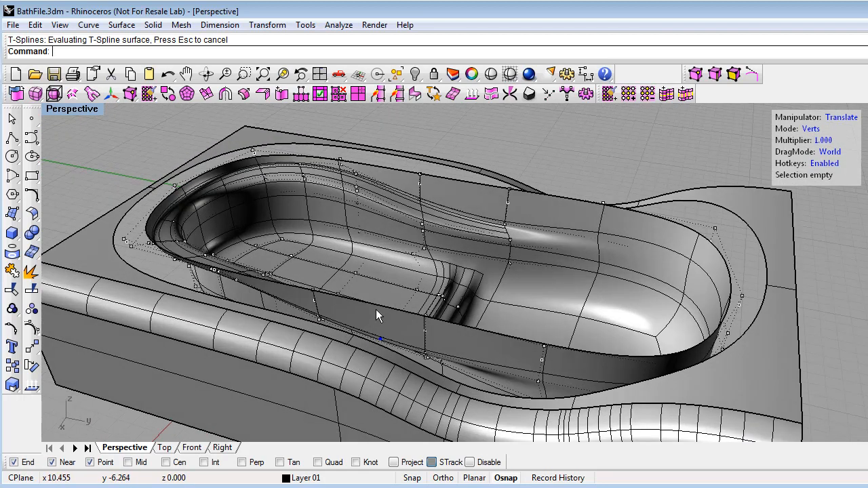
scroll(376, 309, "up", 2)
right_click_drag(380, 309, 421, 299)
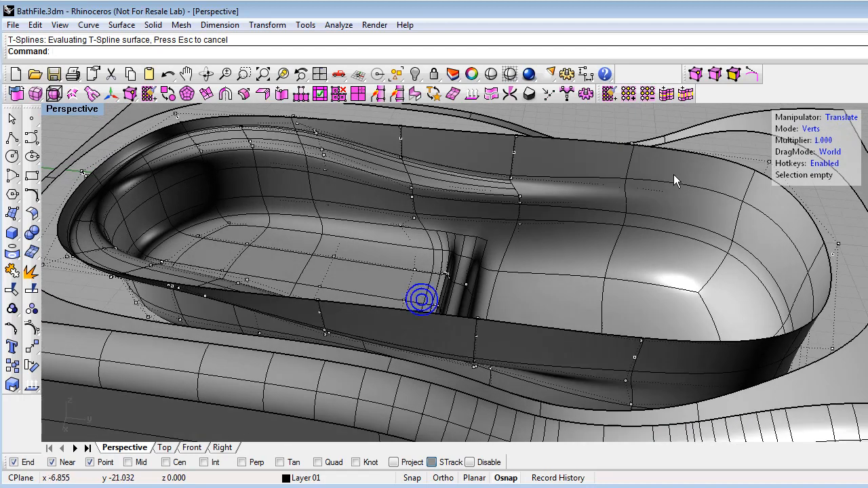
right_click_drag(728, 136, 651, 186)
right_click_drag(651, 247, 632, 251)
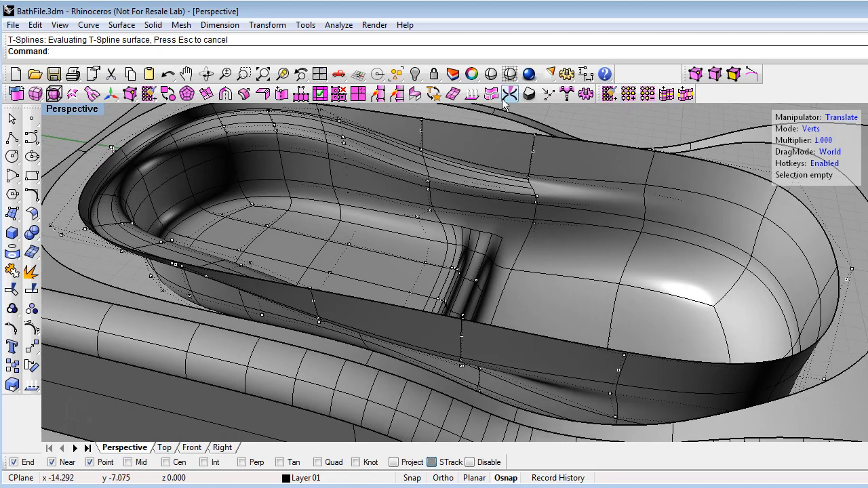
- Switch to Edges mode and select the full loop of edges around the bath's open upper border
left_click(811, 129)
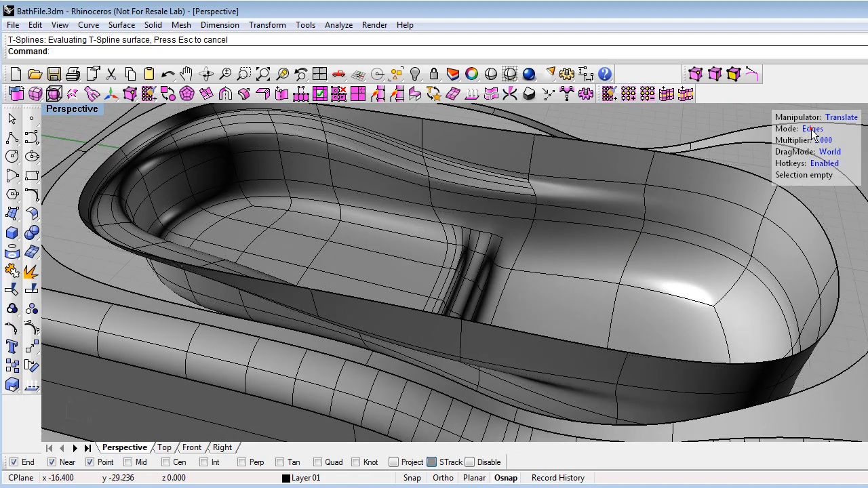
double_click(748, 175)
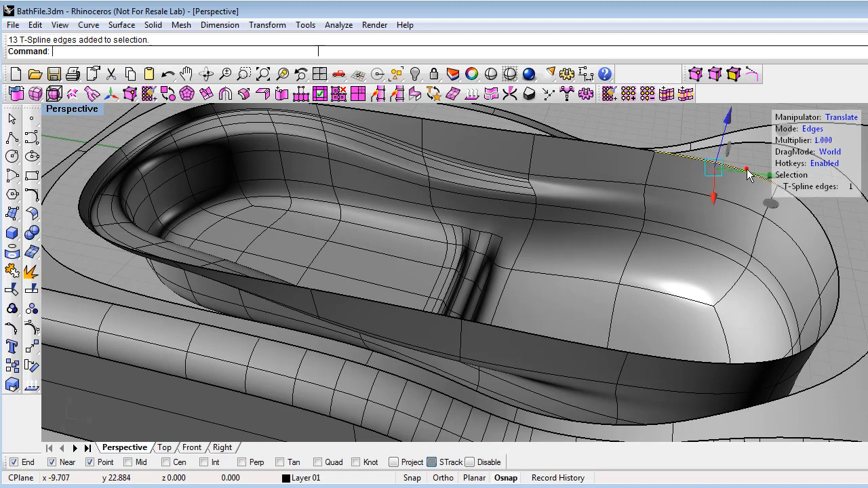
scroll(673, 257, "down", 4)
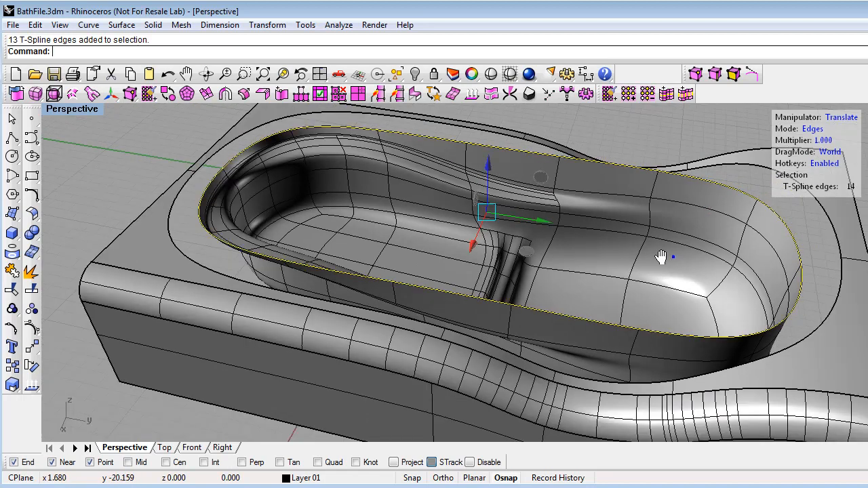
- Match the selected border edges to the surround's inner edge with Continuity set to Curvature and Refine set to Yes
left_click(416, 95)
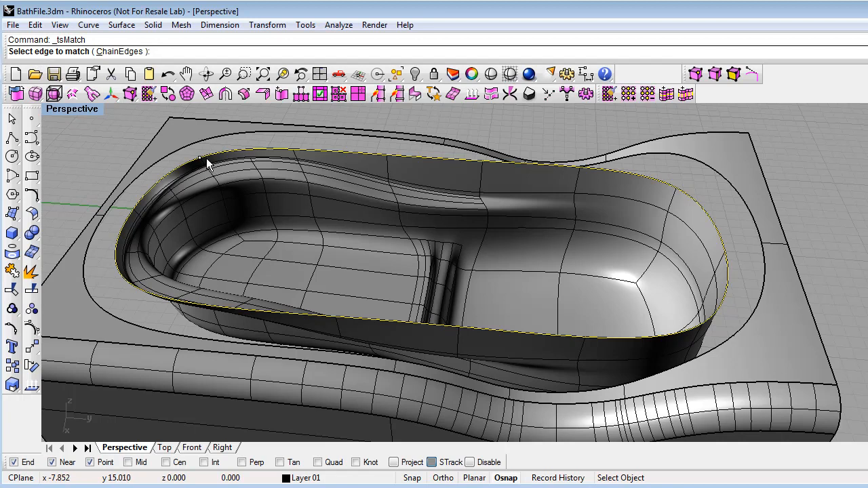
right_click_drag(279, 165, 75, 71, "shift")
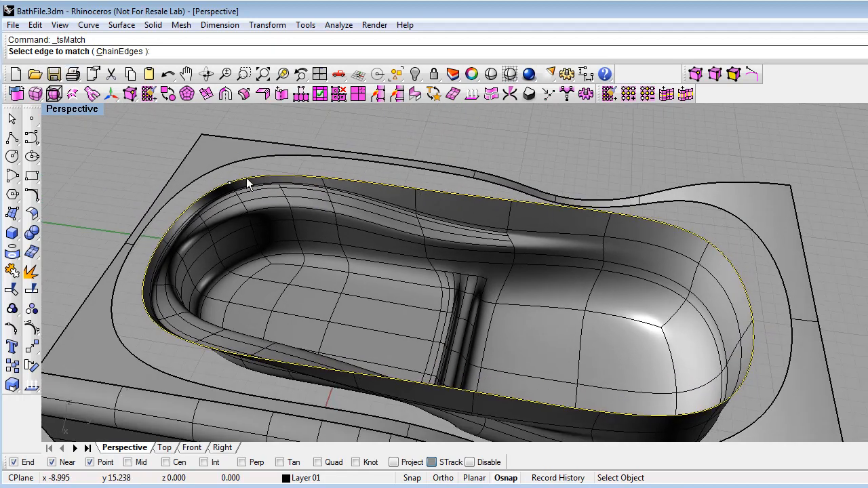
scroll(228, 185, "up", 3)
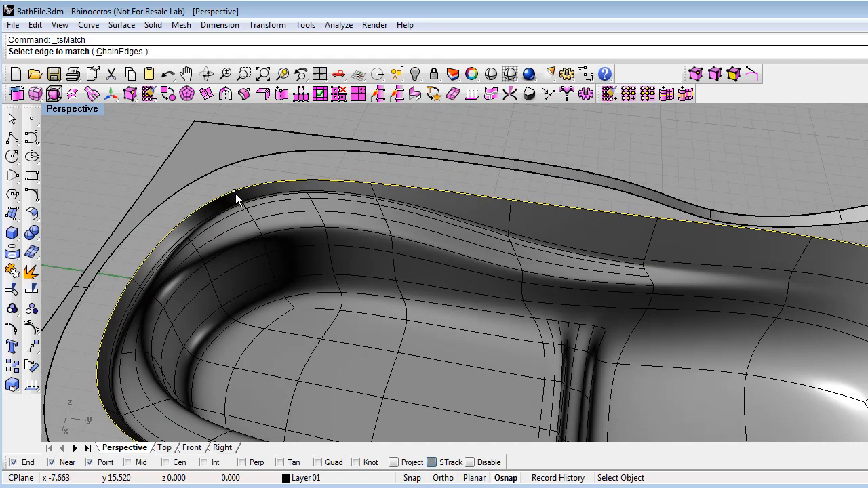
left_click(224, 166)
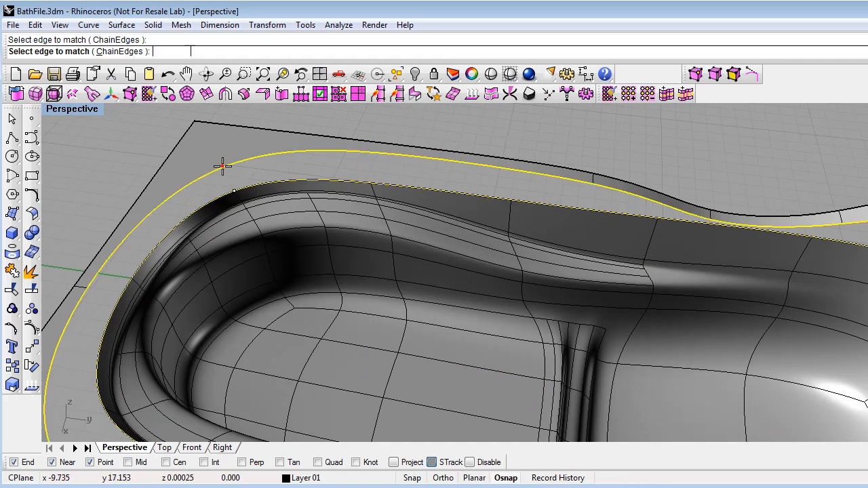
right_click(264, 181)
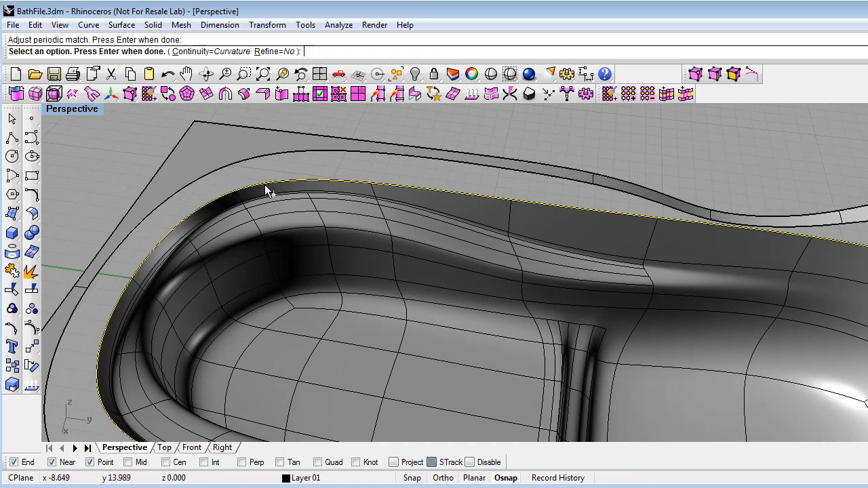
left_click(231, 55)
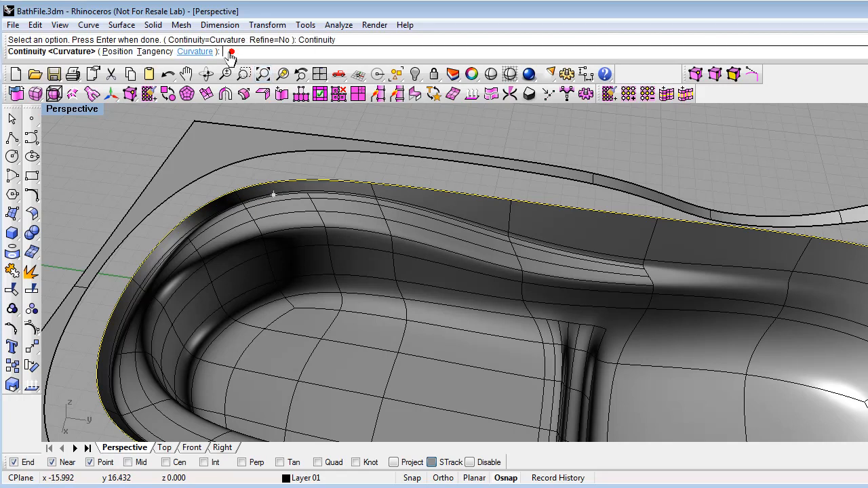
left_click(194, 55)
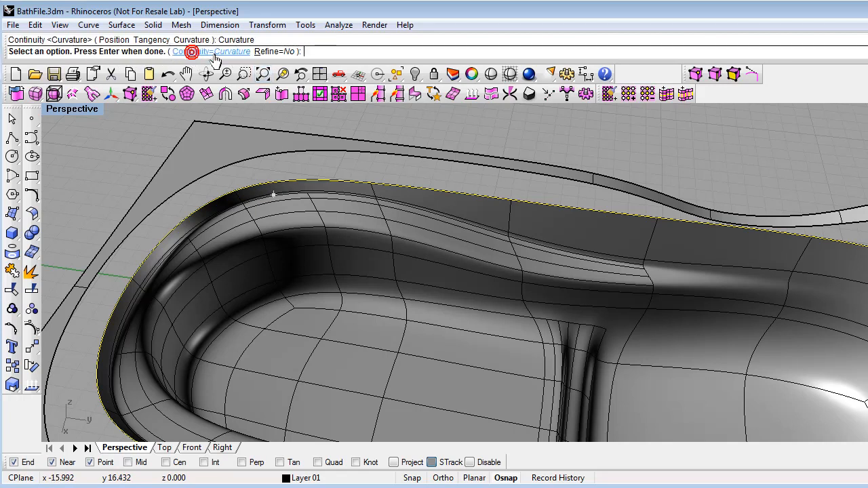
left_click(265, 53)
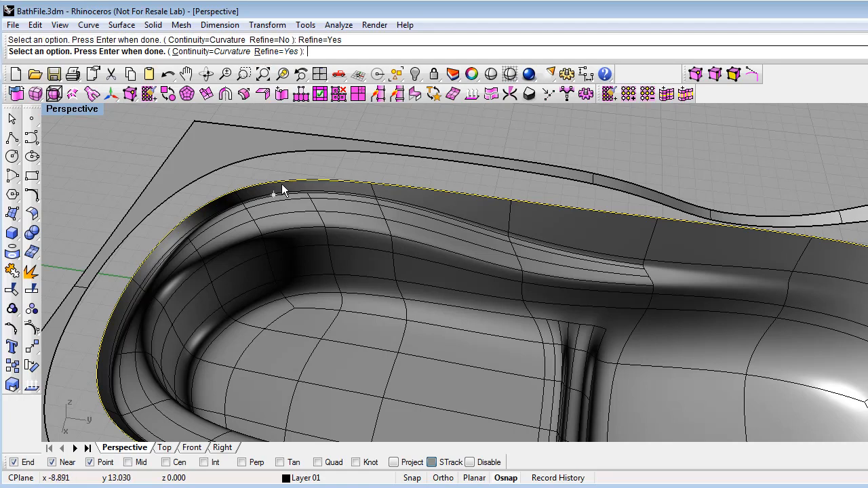
key("Return")
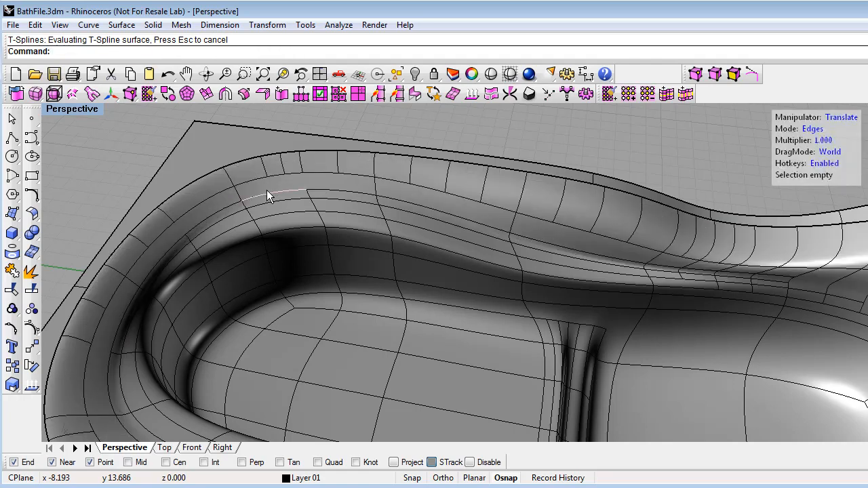
- Inspect the transition between the matched bath border and the surround from both ends, using the shaded preview
scroll(676, 246, "down", 3)
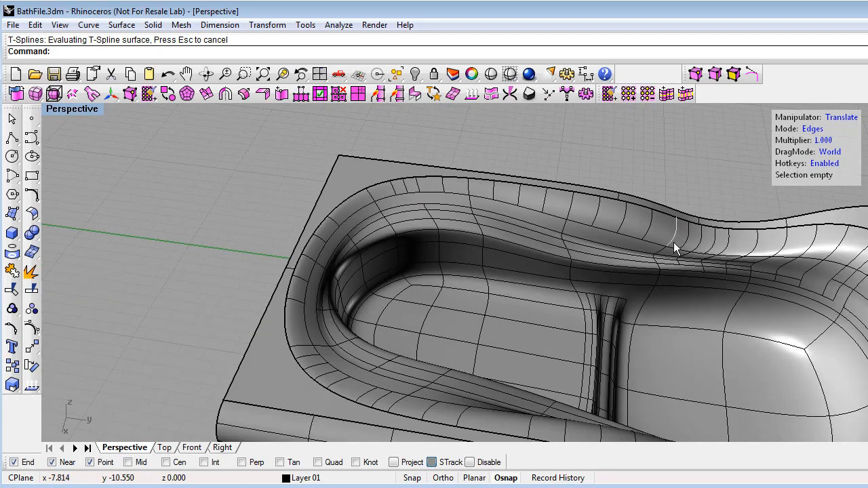
right_click_drag(641, 300, 505, 280, "shift")
right_click_drag(587, 339, 475, 305)
left_click(500, 74)
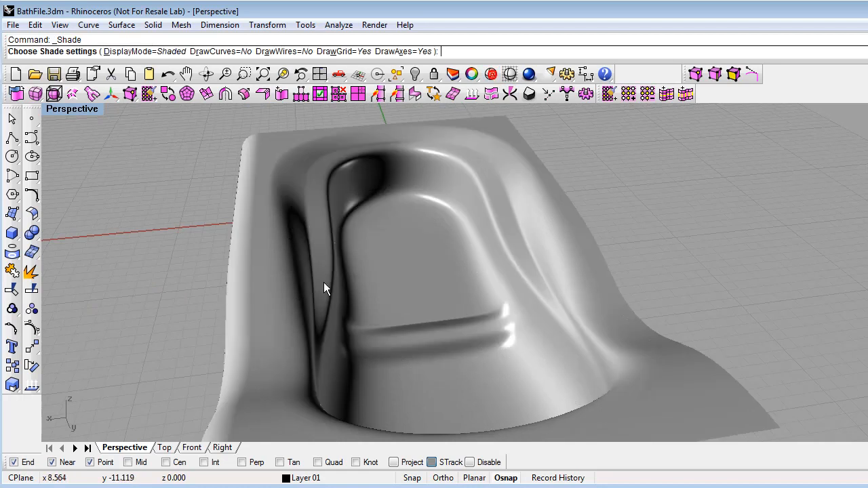
mouse_move(297, 273)
right_mouse_down()
mouse_move(397, 282)
mouse_move(519, 360)
mouse_move(484, 319)
mouse_move(639, 364)
right_mouse_up()
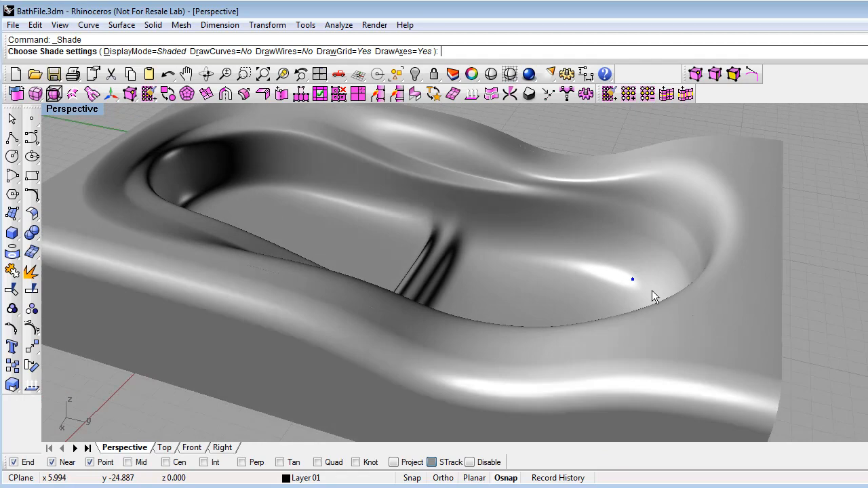
left_click(629, 277)
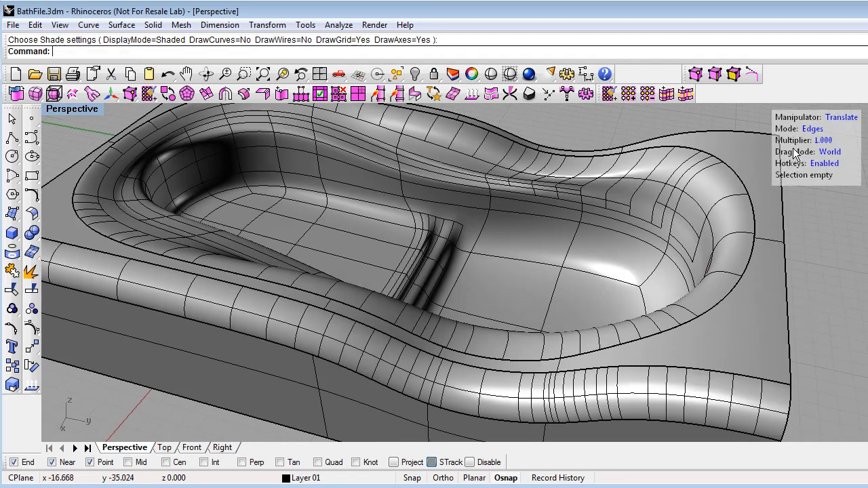
- Switch to Faces mode and try selecting a face on the bath's upper border
left_click(812, 129)
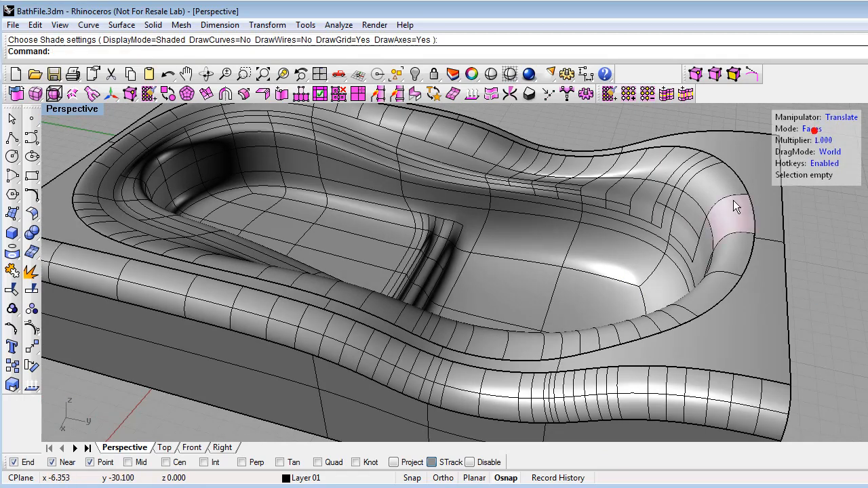
left_click(691, 221)
mouse_move(739, 251)
left_mouse_down()
mouse_move(716, 268)
mouse_move(751, 254)
left_mouse_up()
left_click(812, 257)
- Convert the whole T-Spline bath surface to a Rhino surface
scroll(812, 257, "down", 4)
right_click_drag(755, 277, 612, 331)
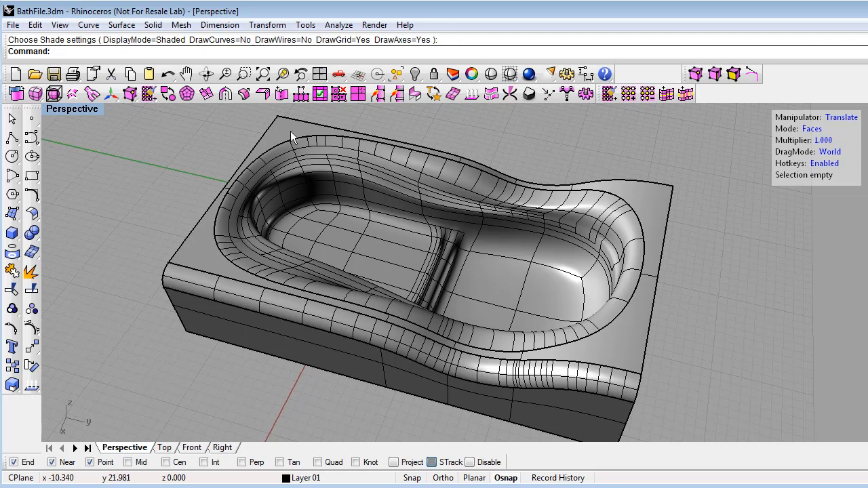
right_click(17, 95)
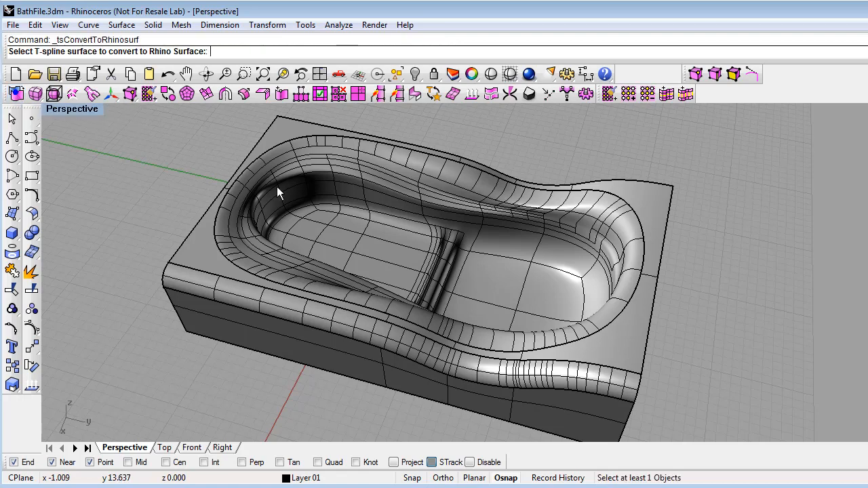
left_click(361, 212)
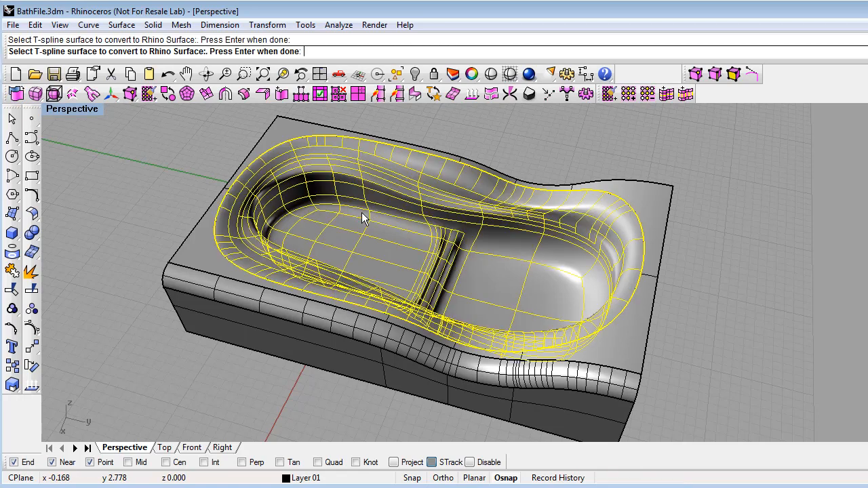
key("Return")
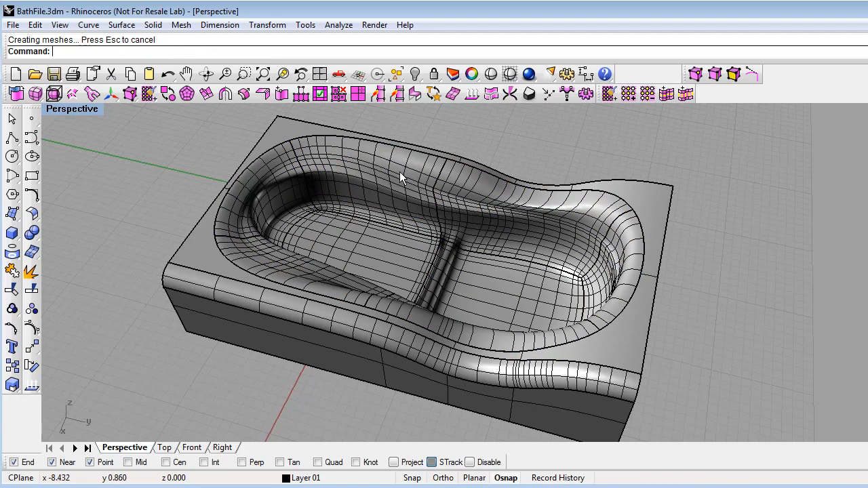
left_click(401, 175)
left_click(144, 209)
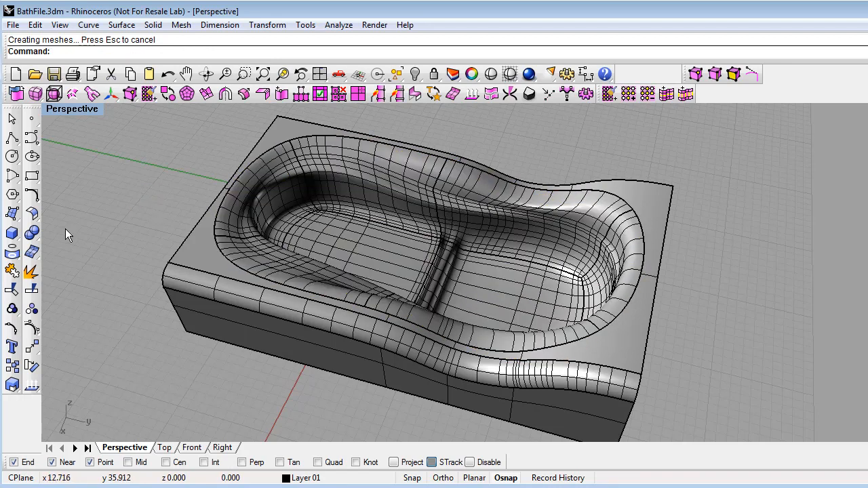
- Join the converted bath surface with the surrounding top surface along the shared border
left_click(12, 270)
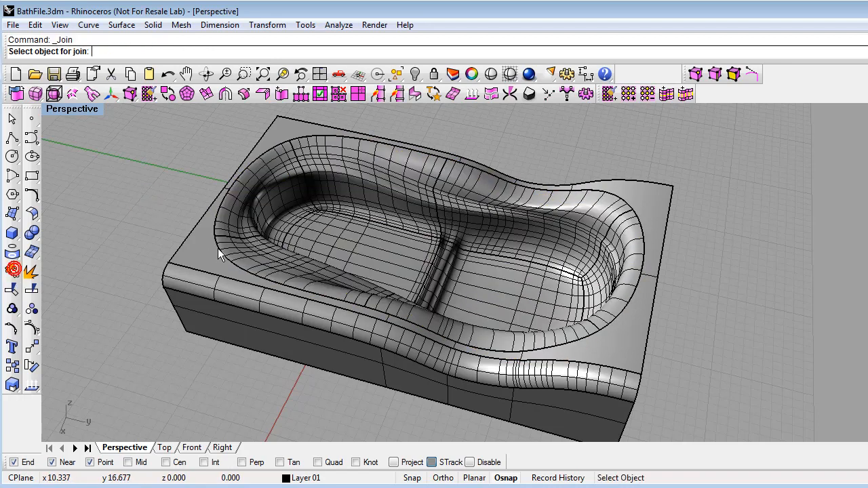
left_click(218, 250)
left_click(211, 270)
key("Return")
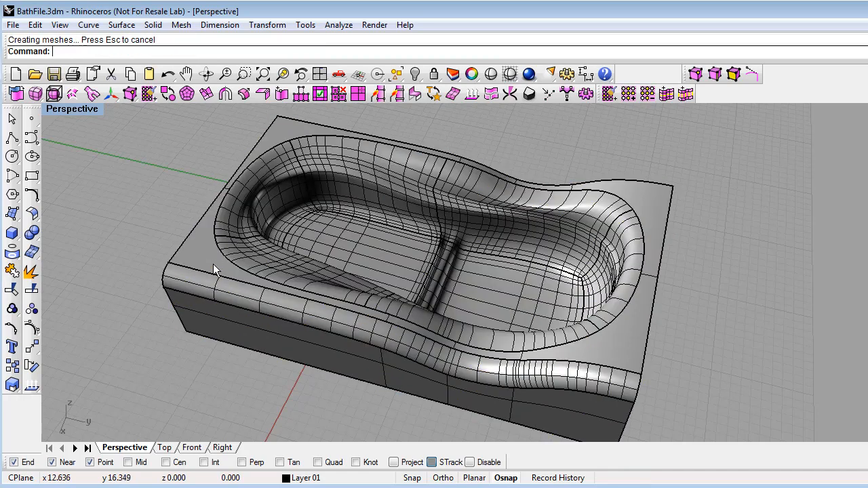
- Inspect the joined bath and surround from several sides and close up, using the shaded preview
right_click_drag(594, 359, 570, 338)
left_click(565, 332)
left_click(669, 355)
mouse_move(669, 356)
right_mouse_down()
mouse_move(684, 350)
mouse_move(671, 353)
right_mouse_up()
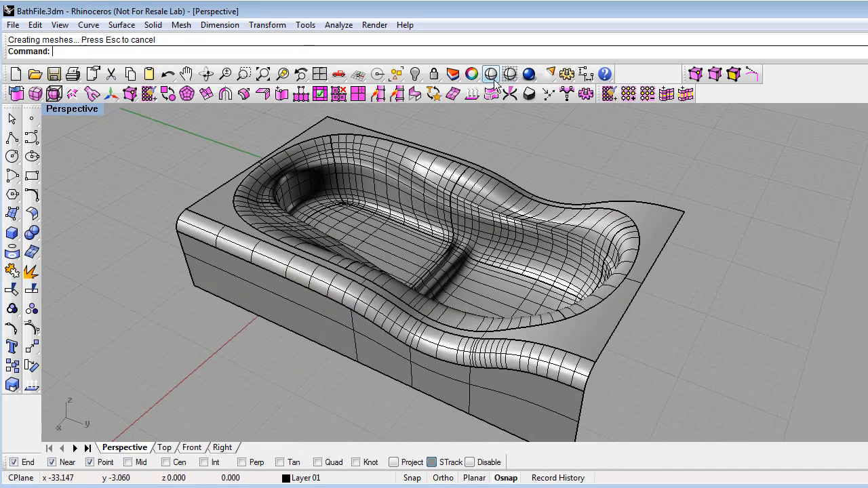
left_click(496, 79)
mouse_move(481, 178)
right_mouse_down()
mouse_move(436, 176)
mouse_move(410, 189)
right_mouse_up()
scroll(458, 248, "up", 4)
right_click_drag(454, 249, 351, 239)
scroll(344, 263, "down", 4)
right_click_drag(432, 227, 444, 213)
scroll(443, 213, "up", 4)
mouse_move(385, 240)
right_mouse_down()
mouse_move(377, 216)
mouse_move(341, 266)
right_mouse_up()
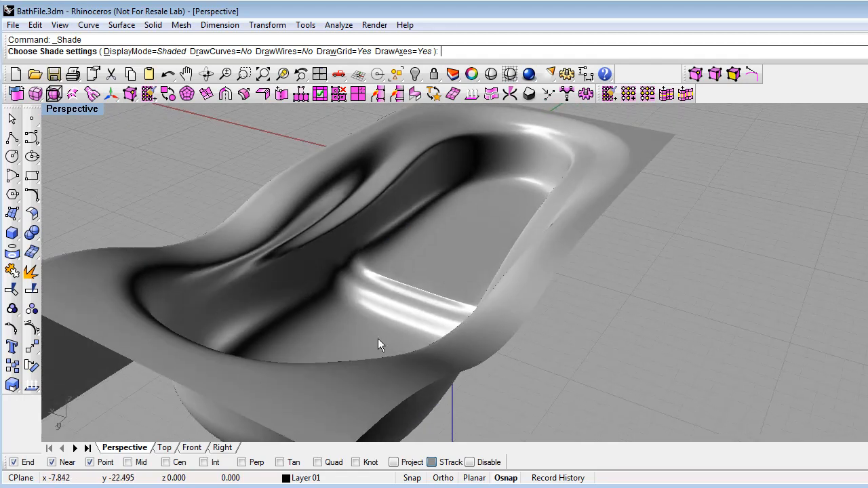
mouse_move(499, 337)
right_mouse_down()
mouse_move(562, 345)
mouse_move(527, 349)
mouse_move(572, 340)
right_mouse_up()
scroll(572, 340, "down", 4)
right_click_drag(598, 314, 589, 280)
right_click_drag(589, 281, 617, 308)
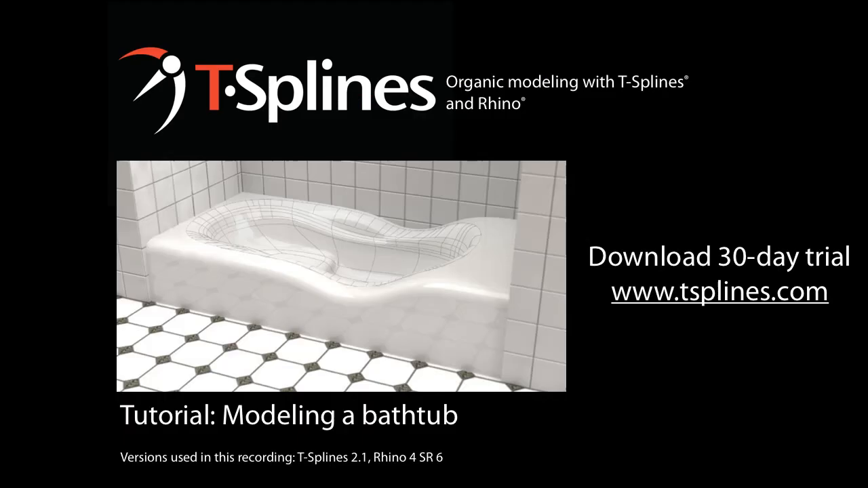